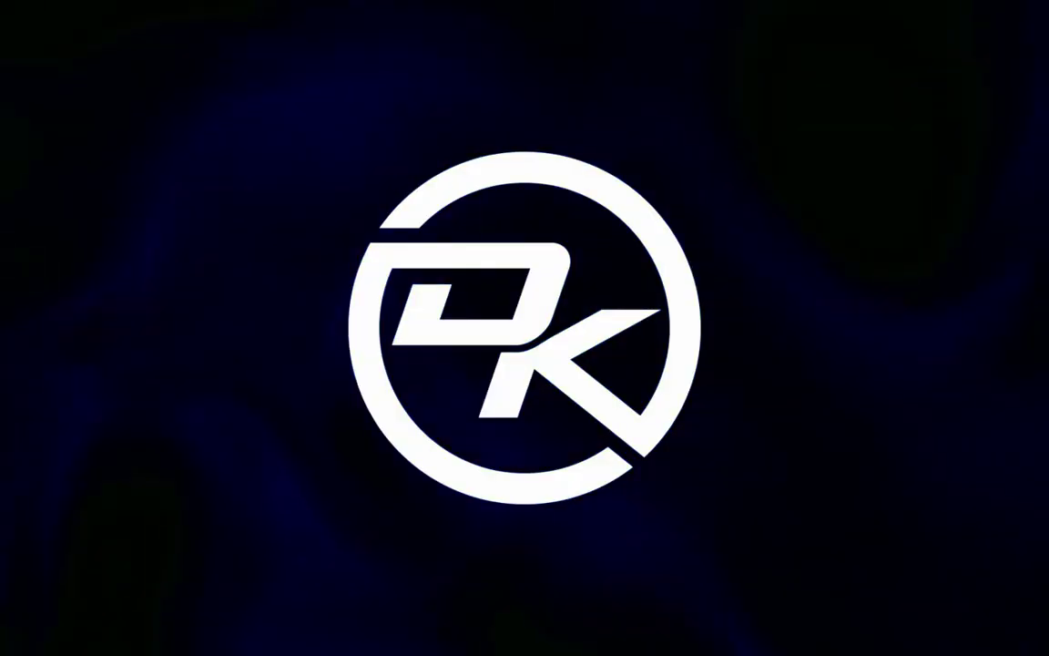
Step: Create a new blank document and pick the Rectangle tool
click(66, 228)
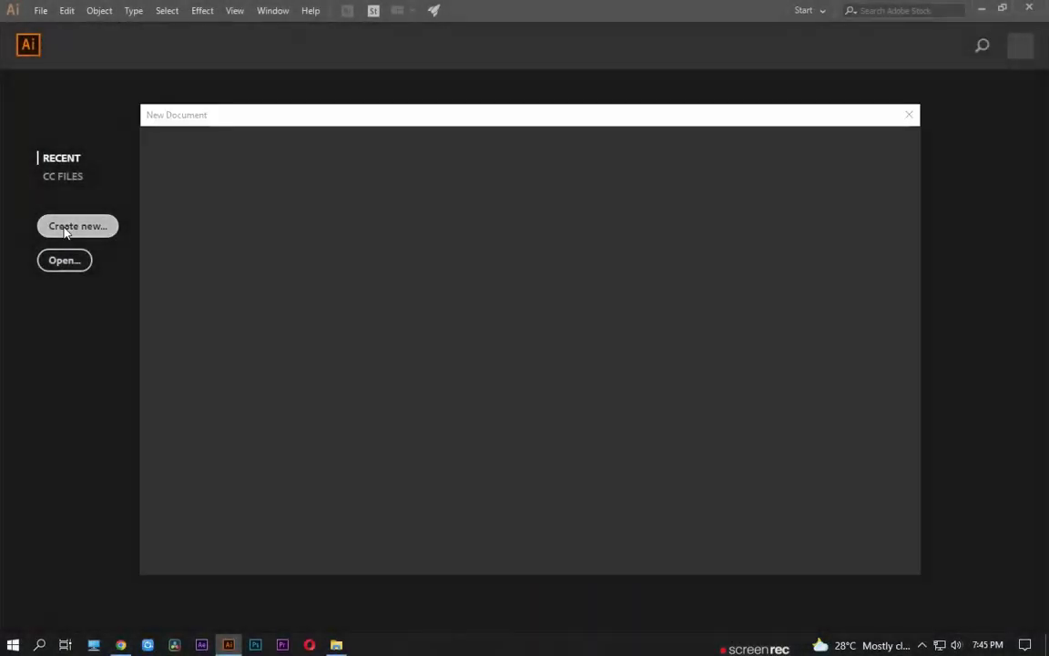
click(813, 549)
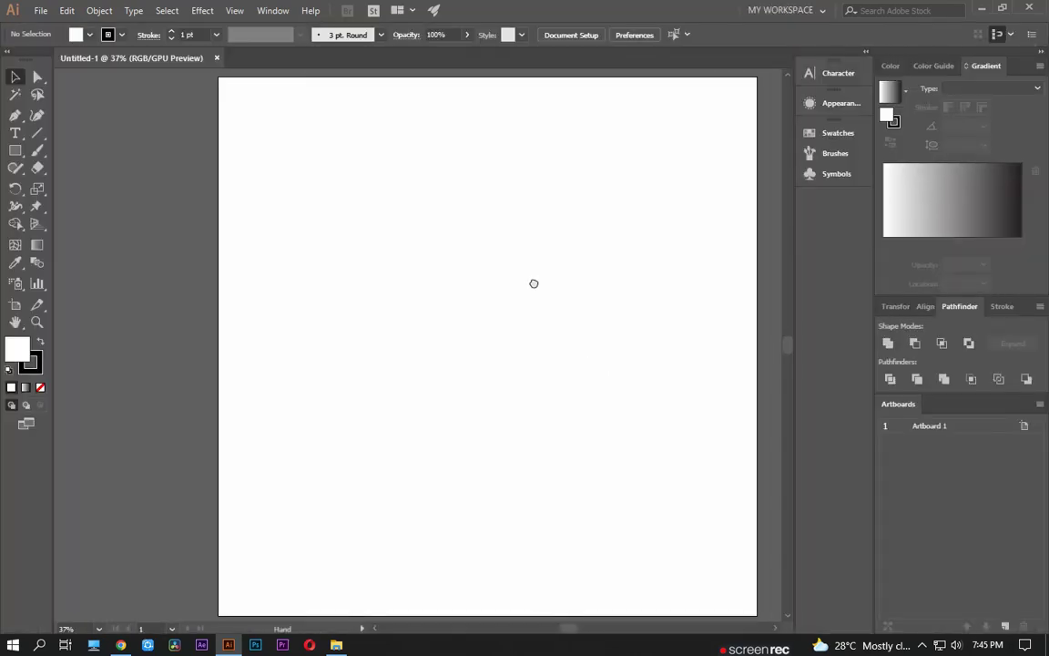
drag(576, 294, 529, 287)
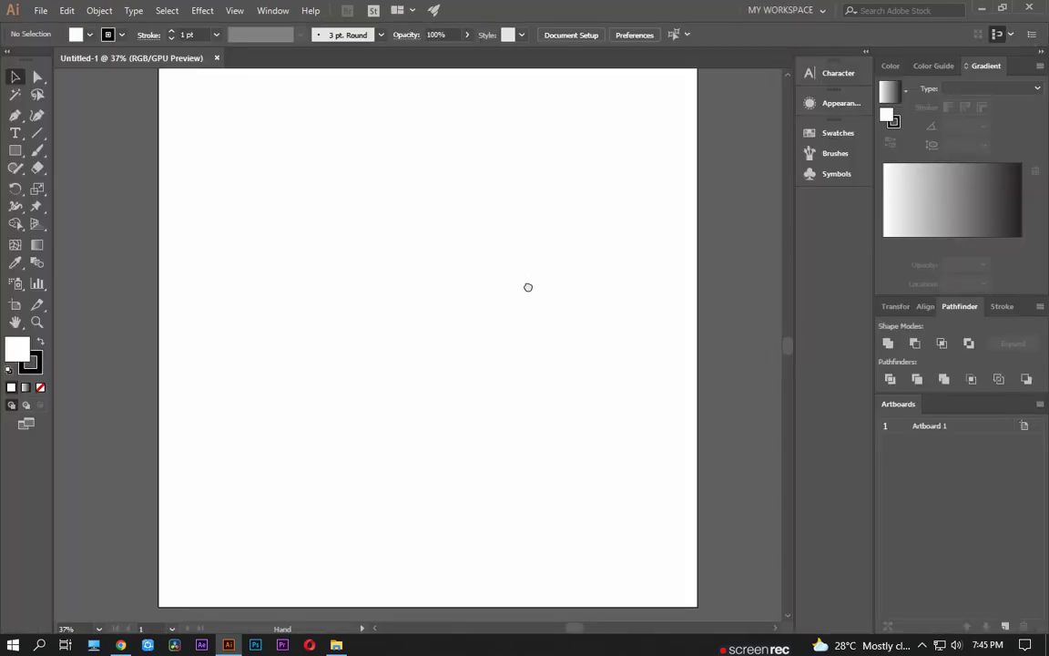
click(16, 150)
Step: Draw a 100 px square and set its fill to None
click(296, 188)
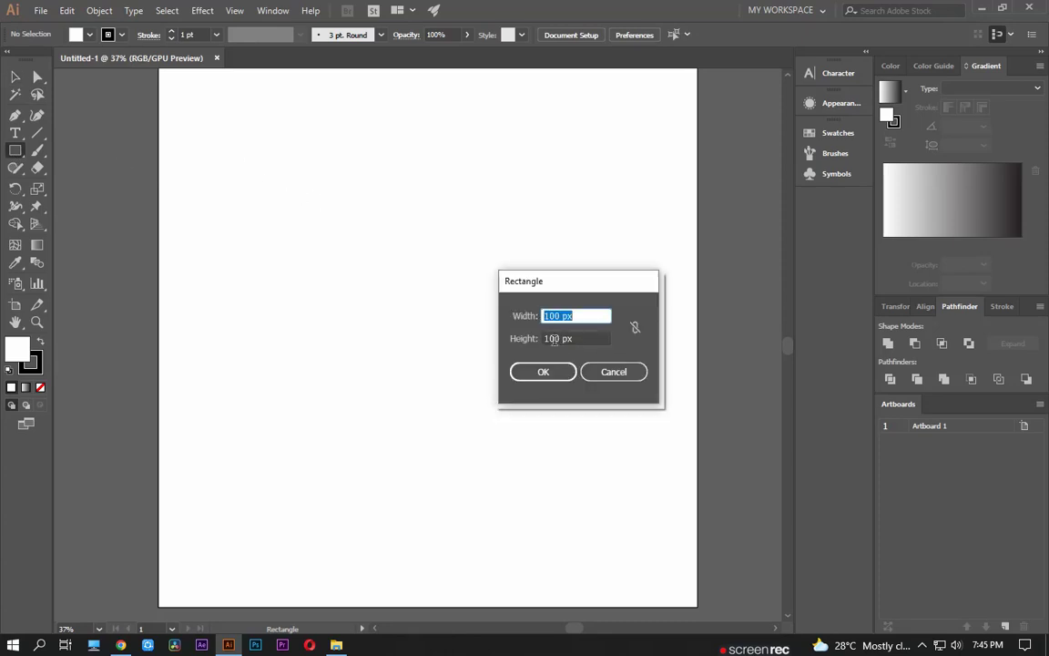
click(546, 370)
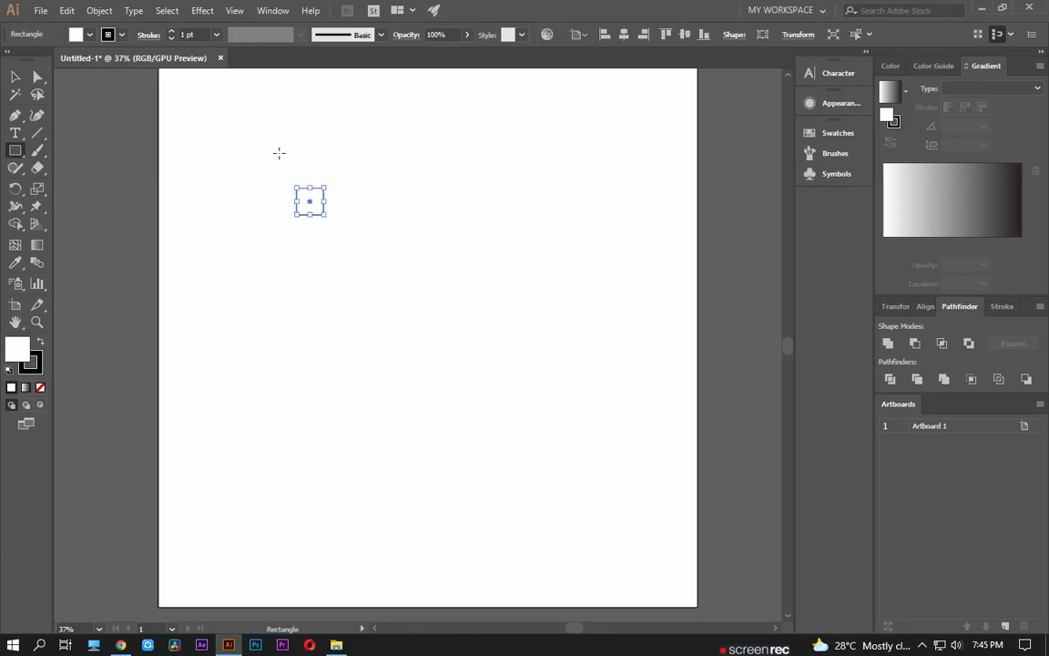
key(v)
click(278, 157)
key(ctrl+plus)
key(ctrl+a)
click(77, 36)
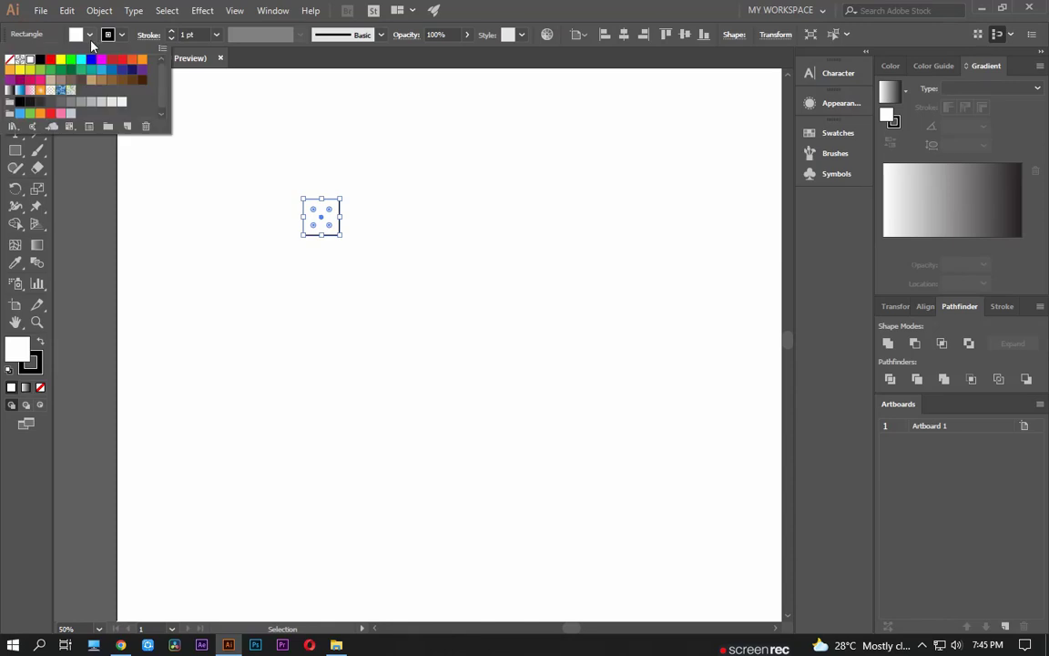
click(9, 56)
click(312, 159)
scroll(296, 159, up, 2)
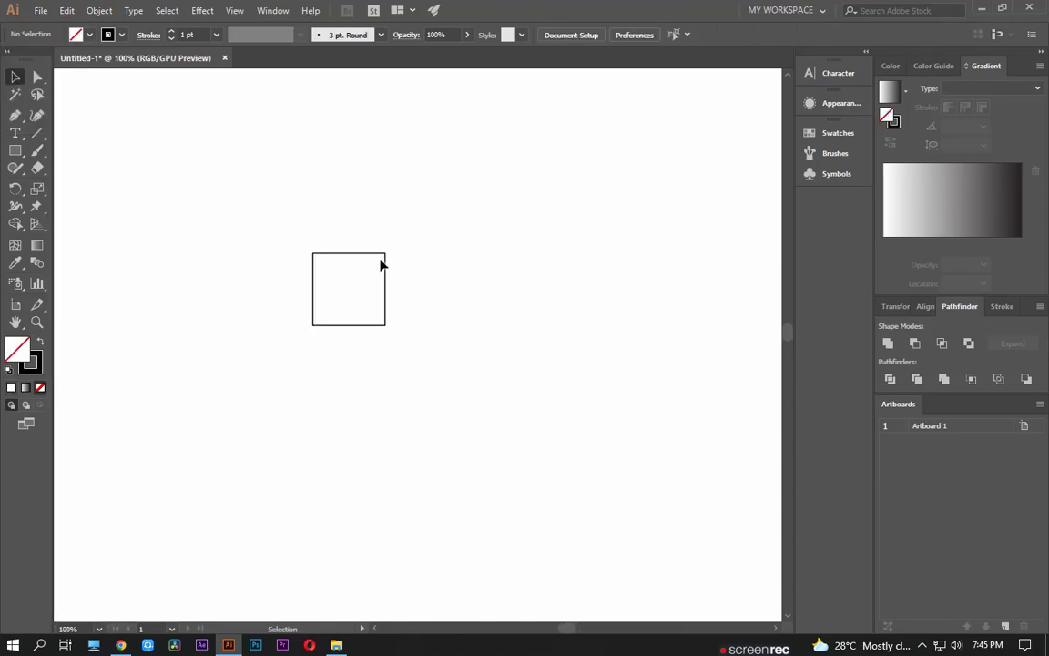
Step: Add Alt-dragged square copies around it, enlarging them to double size and 300 px
drag(385, 267, 387, 343)
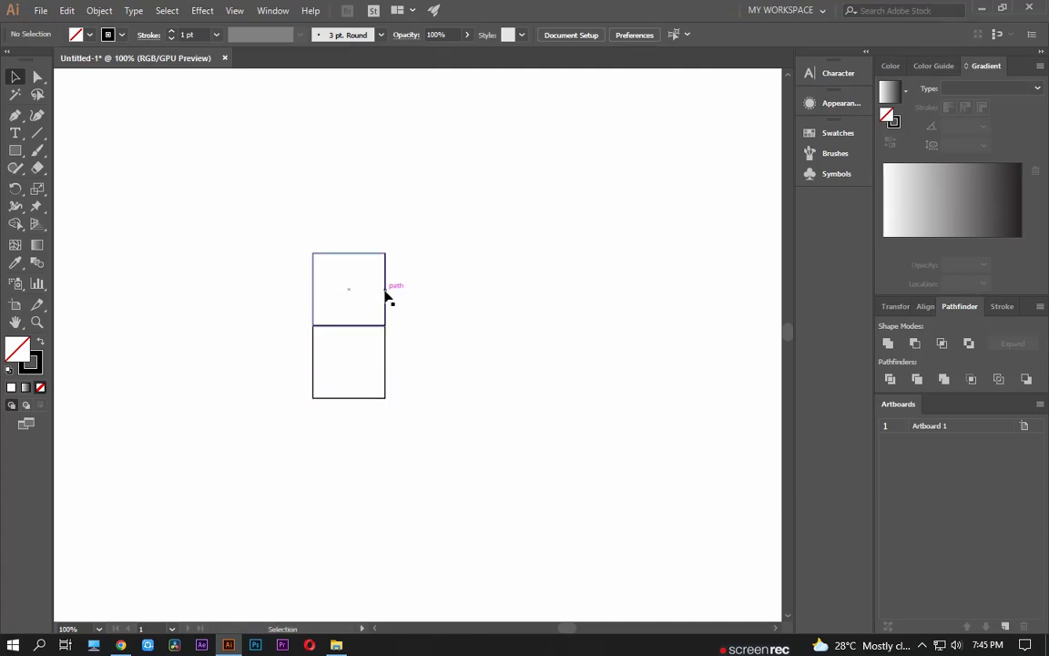
mouse_move(385, 289)
mouse_down()
mouse_move(458, 290)
mouse_move(531, 398)
mouse_move(559, 275)
mouse_move(374, 227)
mouse_up()
click(547, 421)
click(499, 276)
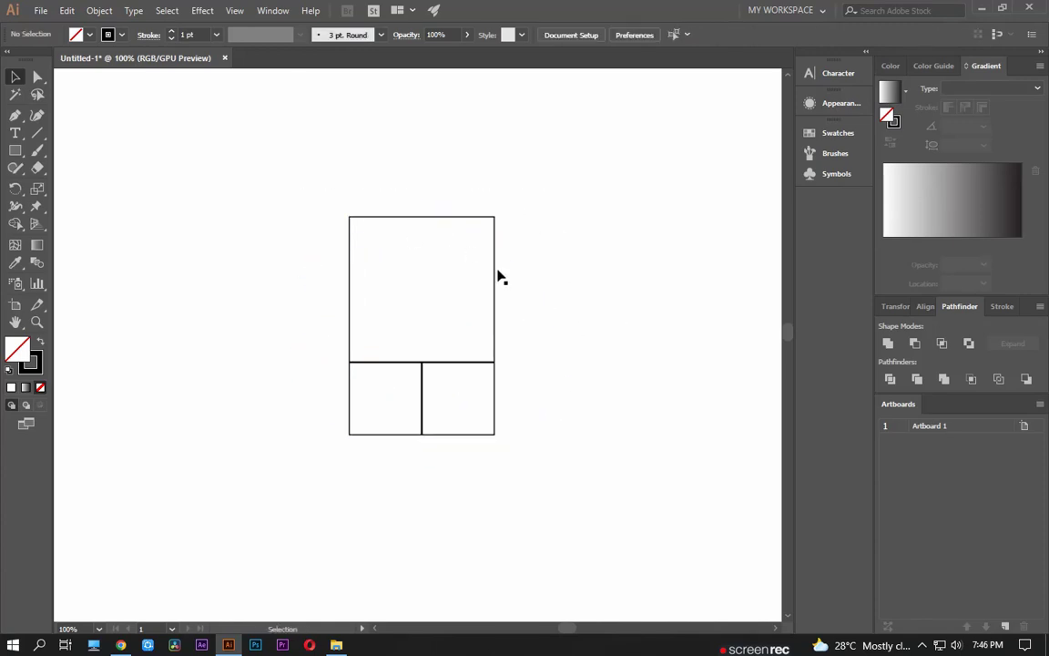
drag(495, 276, 352, 274)
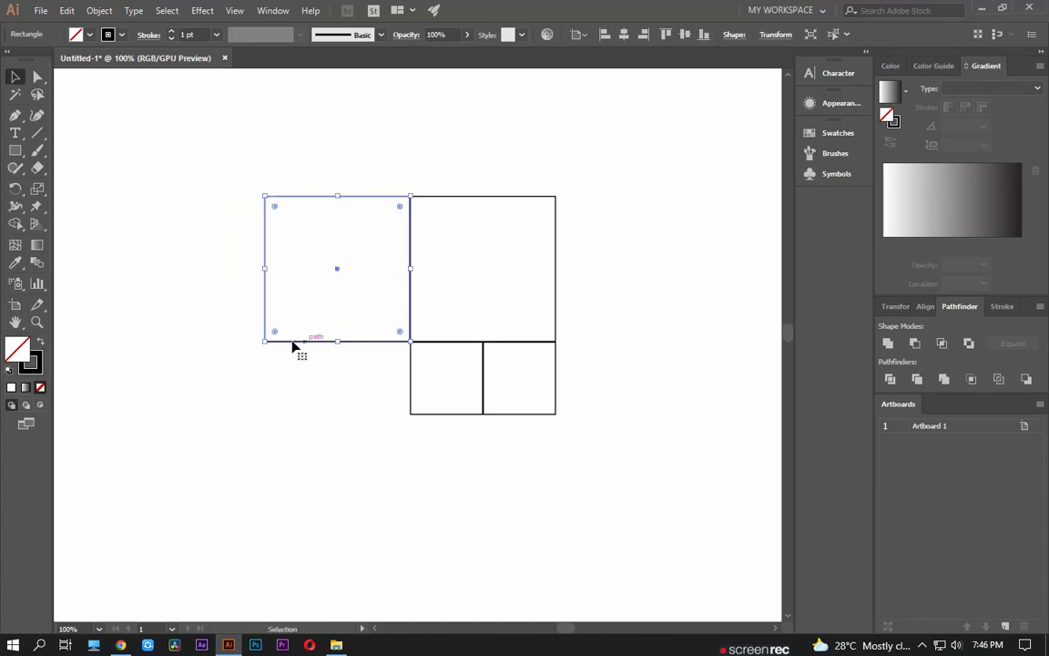
drag(264, 341, 193, 440)
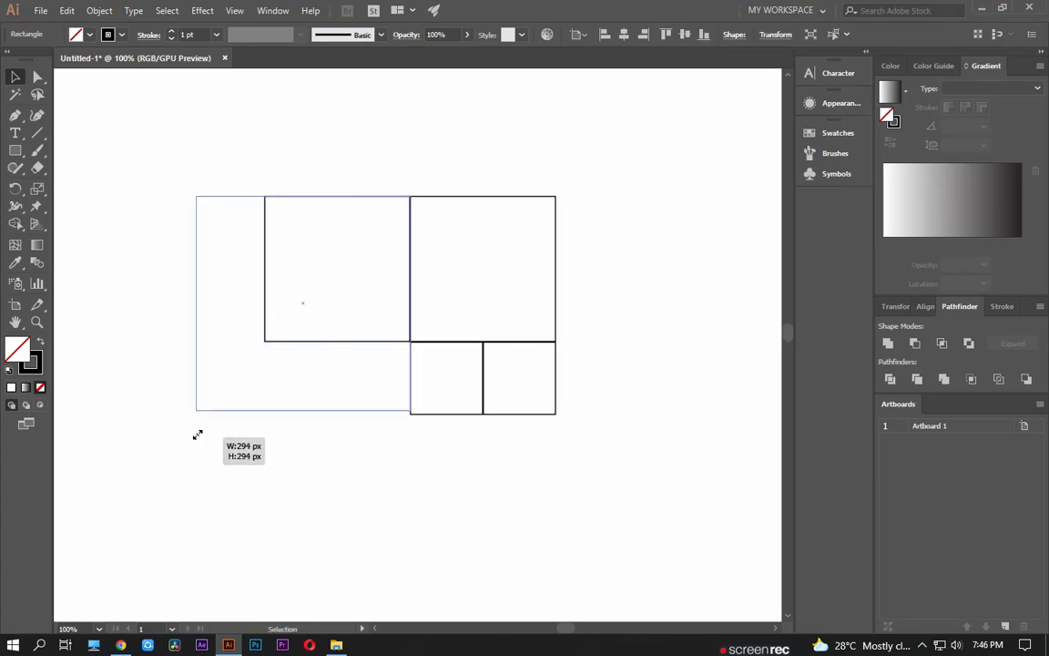
drag(193, 440, 191, 414)
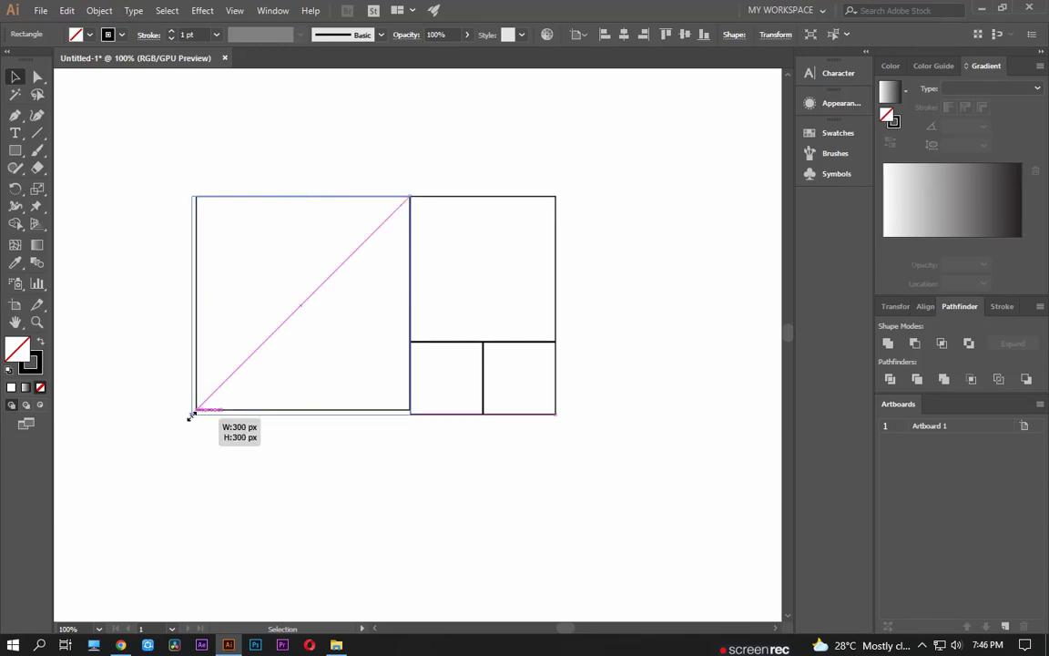
Step: Rotate the squares a quarter turn, add an enlarged copy at left, and recentre the grid
drag(332, 201, 585, 430)
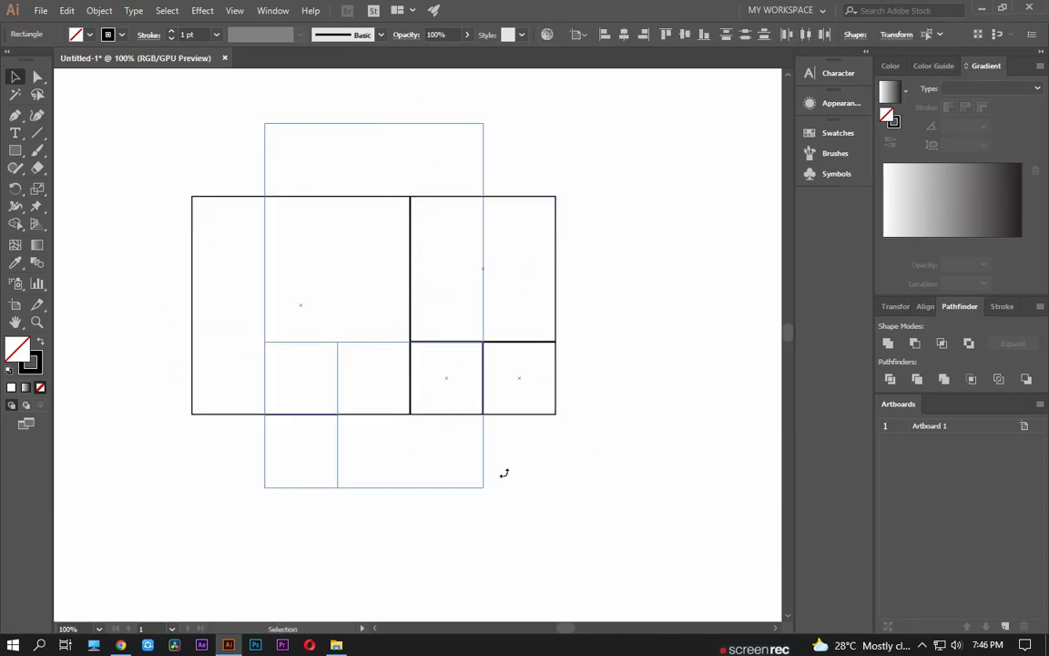
drag(564, 190, 503, 473)
click(663, 274)
scroll(663, 274, down, 1)
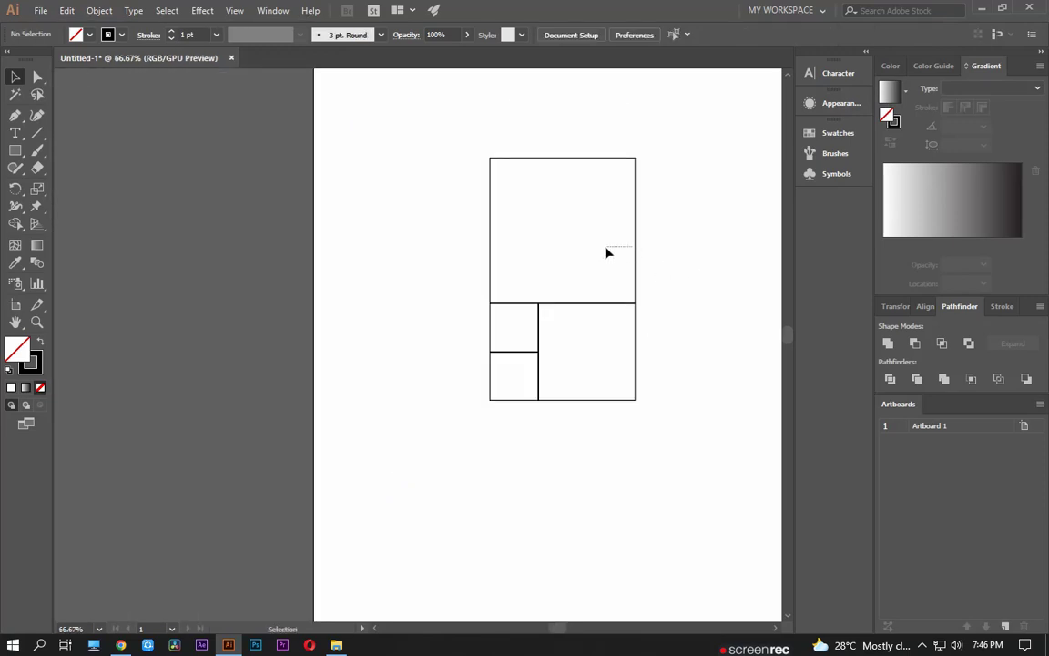
drag(636, 255, 490, 257)
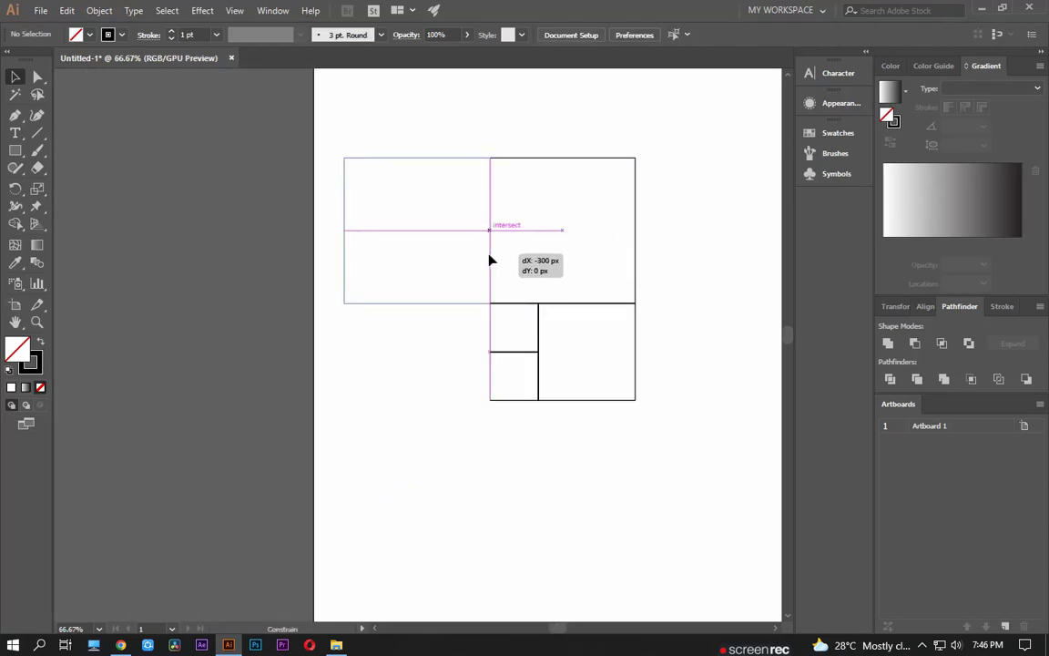
drag(342, 311, 247, 397)
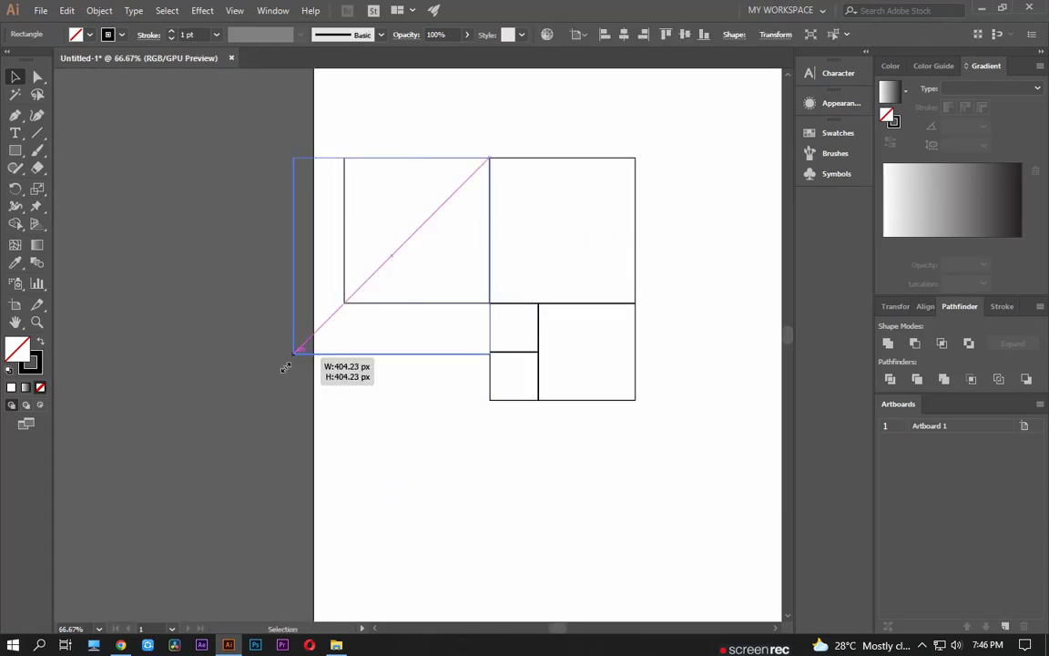
click(330, 439)
drag(491, 434, 381, 459)
drag(307, 155, 534, 450)
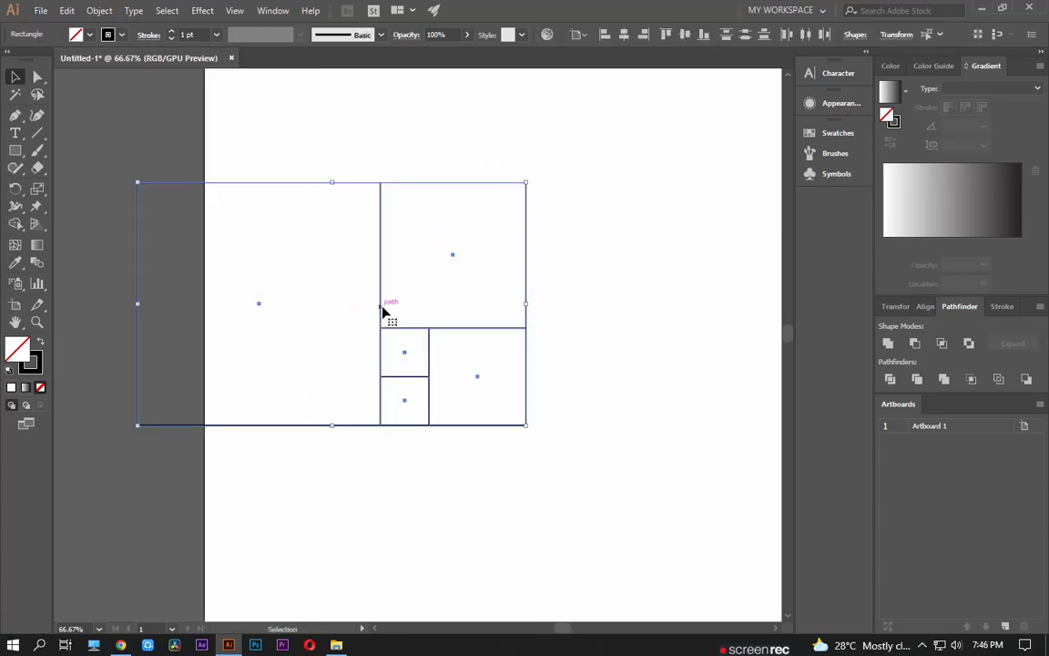
drag(382, 312, 597, 313)
click(520, 140)
drag(520, 140, 452, 144)
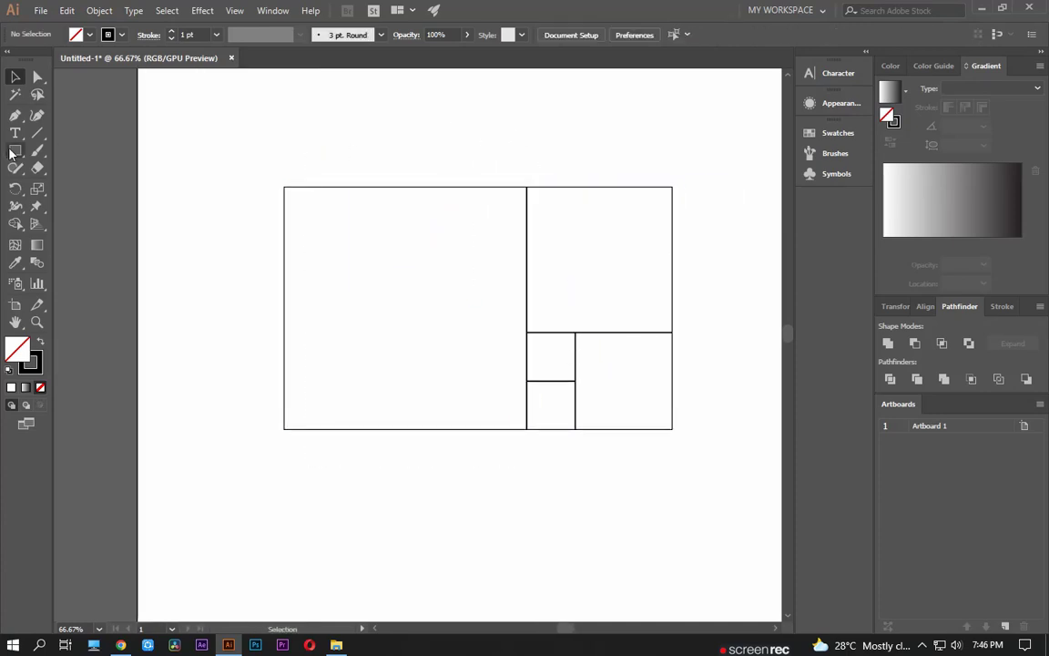
Step: In Outline view, draw a circle inside each of four grid squares
drag(12, 153, 78, 185)
key(ctrl+y)
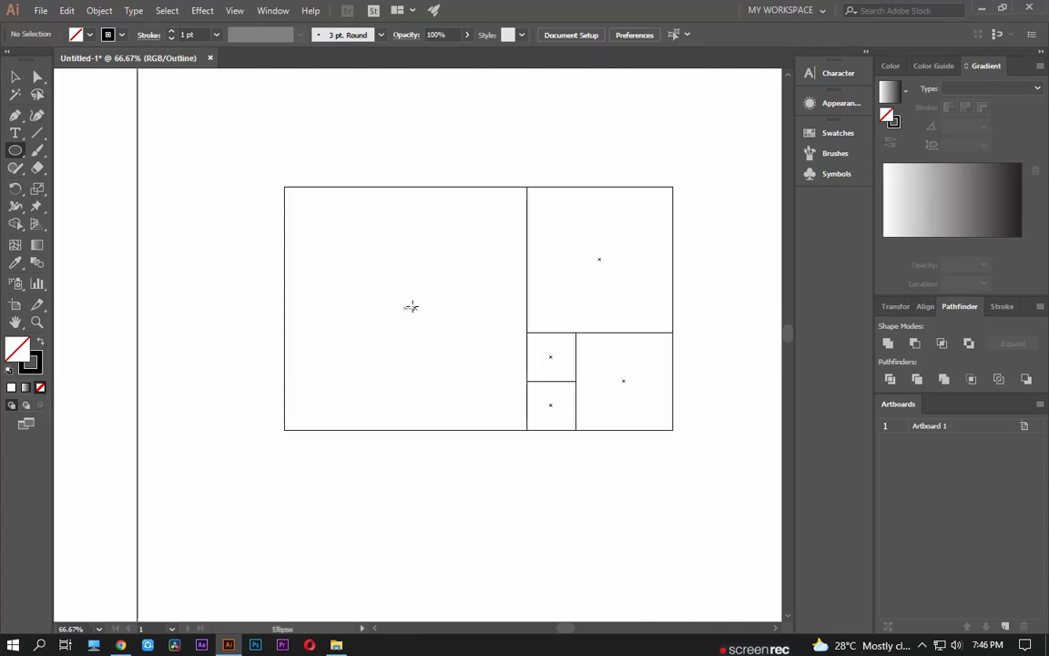
drag(406, 308, 526, 409)
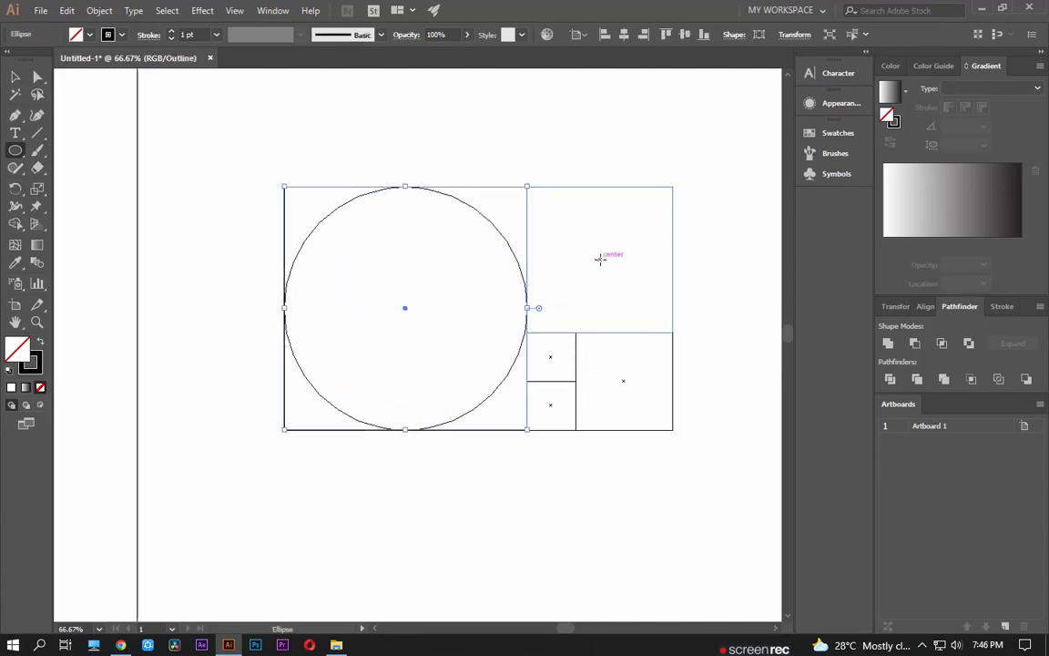
mouse_move(599, 260)
mouse_down()
mouse_move(673, 332)
mouse_move(569, 280)
mouse_up()
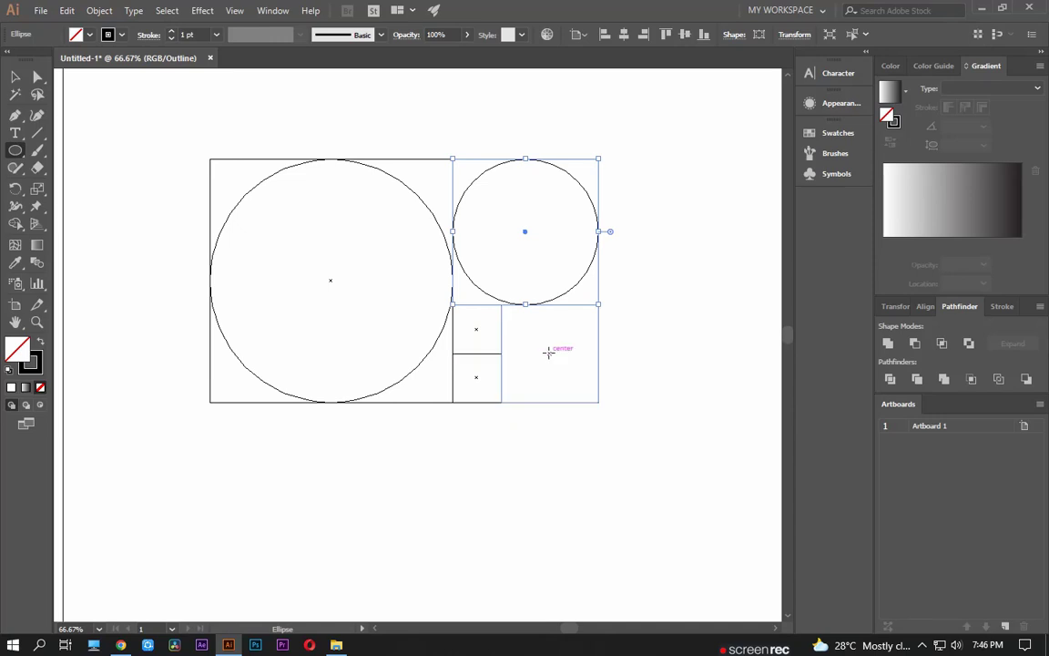
drag(551, 353, 599, 402)
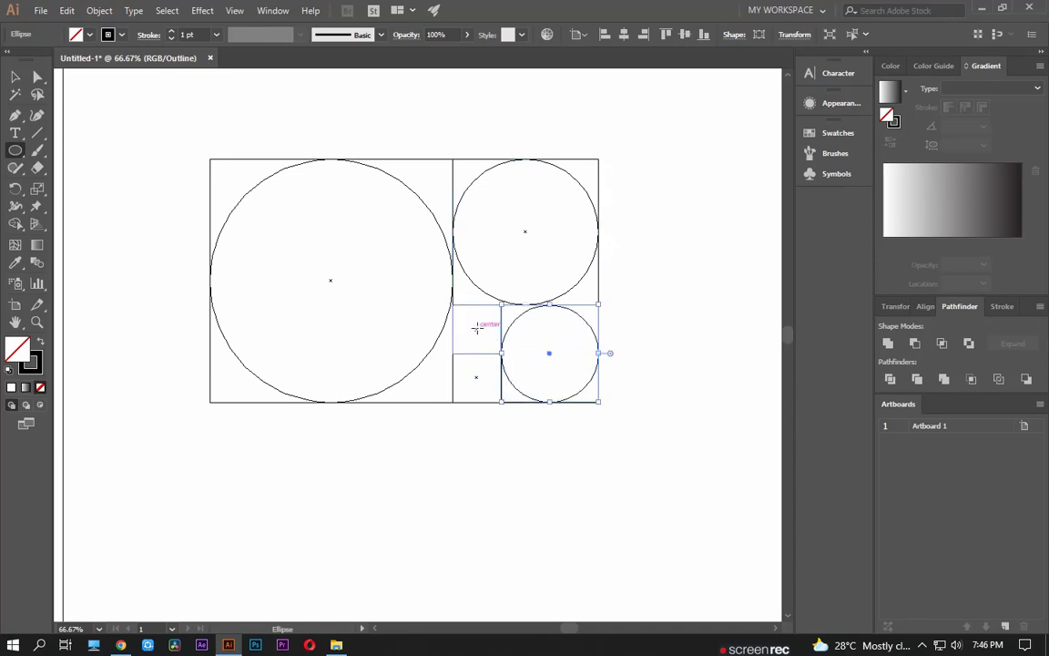
mouse_move(477, 329)
mouse_down()
mouse_move(500, 344)
mouse_move(511, 376)
mouse_up()
alt+scroll(498, 348, up, 5)
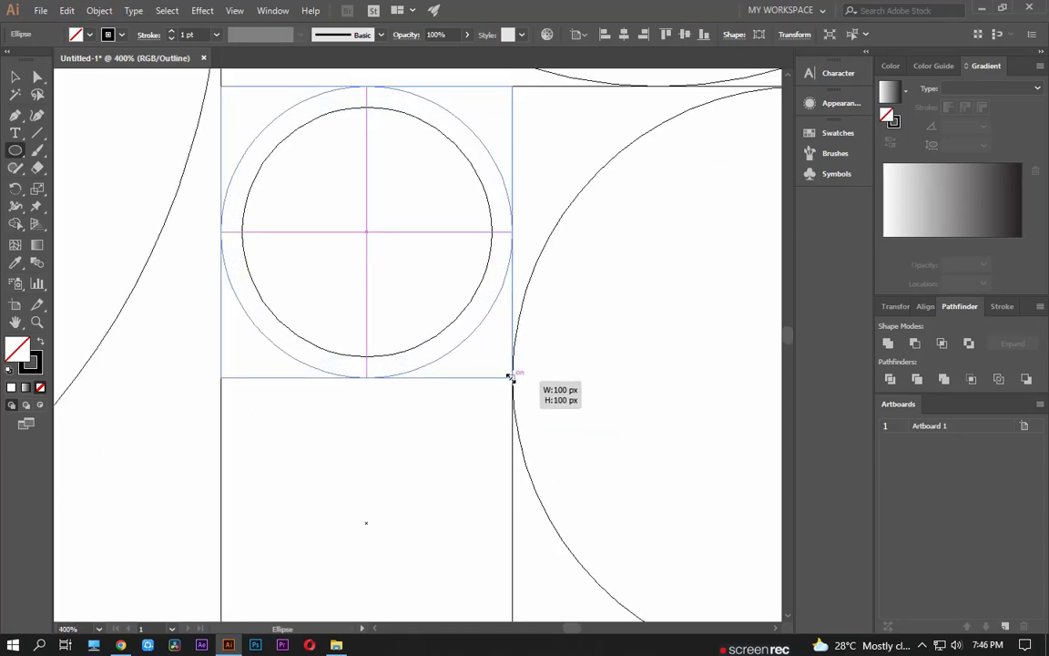
alt+scroll(422, 345, down, 1)
alt+scroll(423, 343, down, 3)
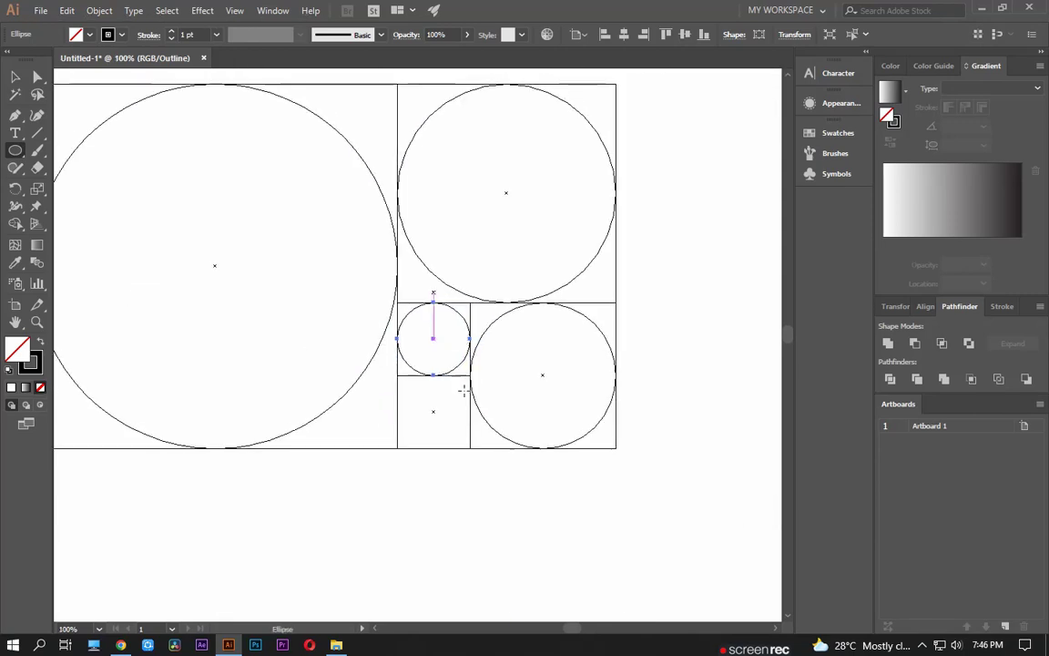
Step: Select and delete all the grid squares, keeping only the four circles
key(v)
click(462, 487)
drag(462, 487, 384, 435)
key(Delete)
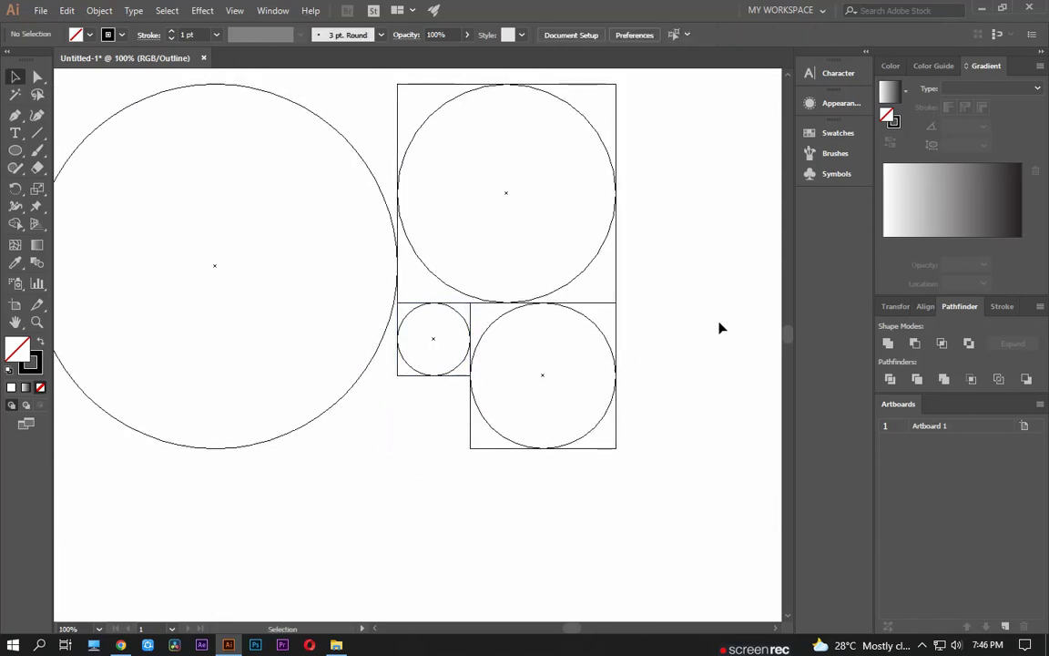
drag(610, 312, 610, 311)
key(Delete)
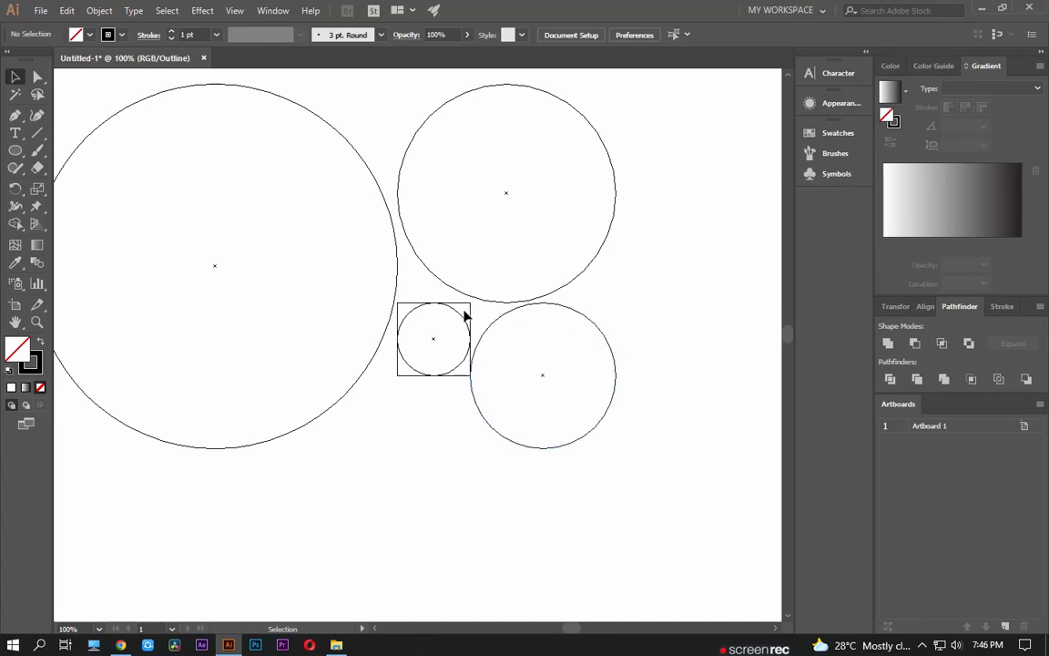
click(465, 313)
key(Delete)
alt+scroll(638, 318, down, 2)
Step: Align the four circles' centres horizontally and vertically, then return to Preview mode
key(ctrl+a)
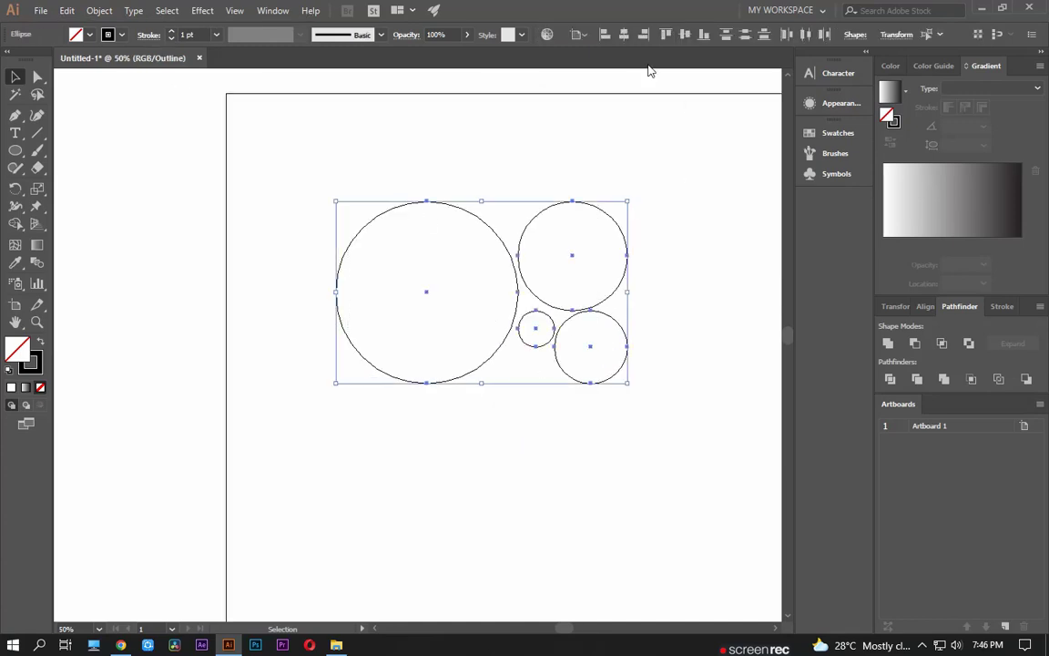
click(624, 33)
click(685, 33)
drag(769, 111, 590, 255)
click(592, 276)
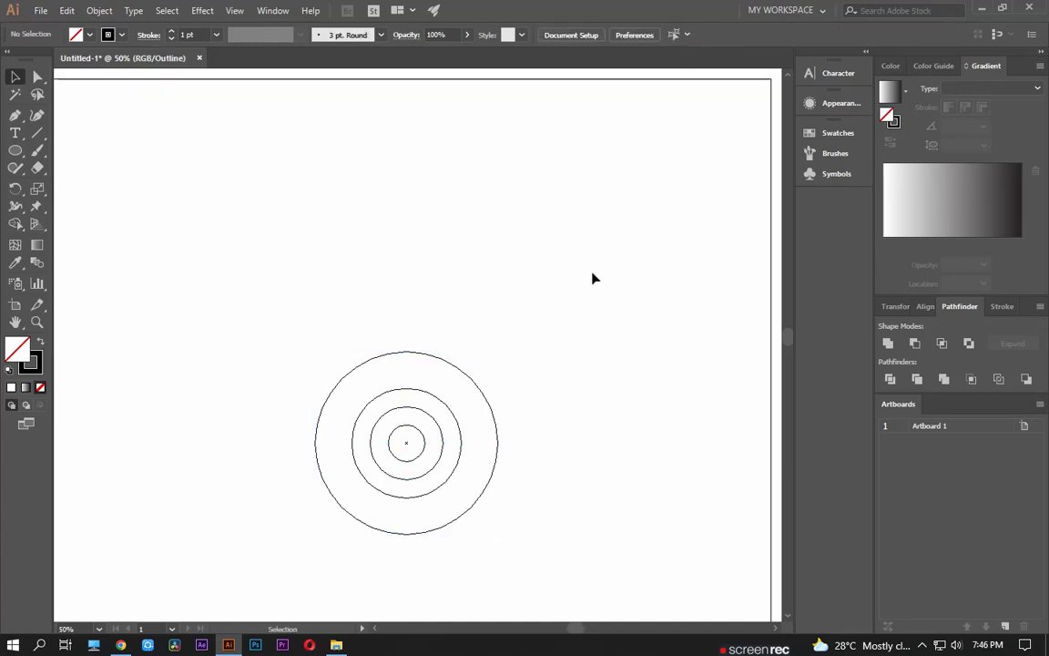
key(ctrl+0)
key(ctrl+y)
Step: Scale all the concentric circles up together
alt+scroll(524, 300, up, 1)
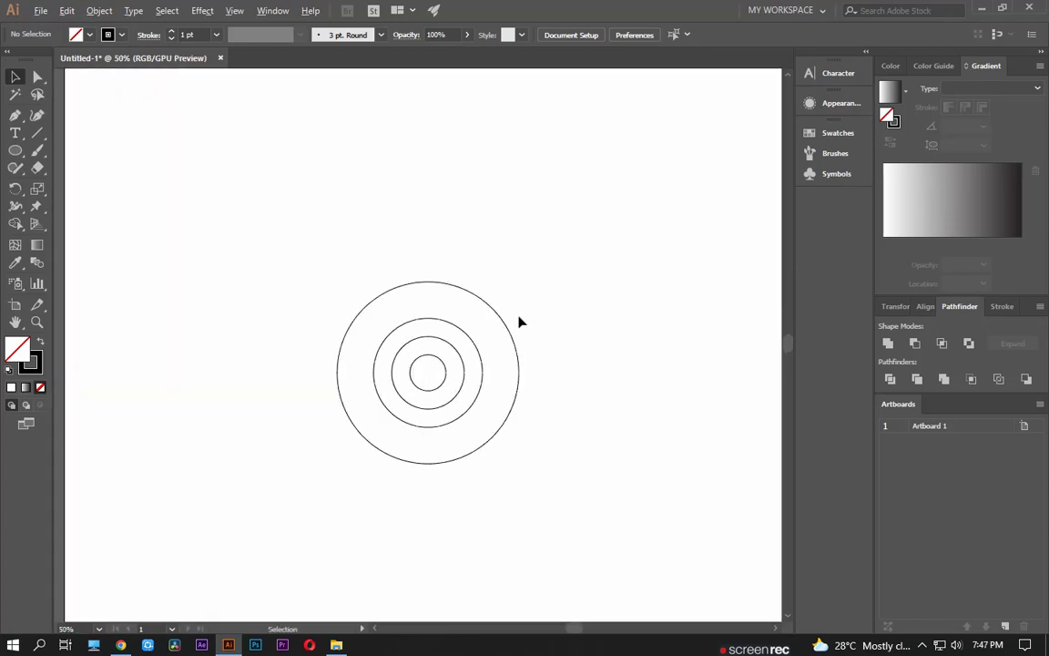
key(ctrl+a)
drag(524, 282, 597, 194)
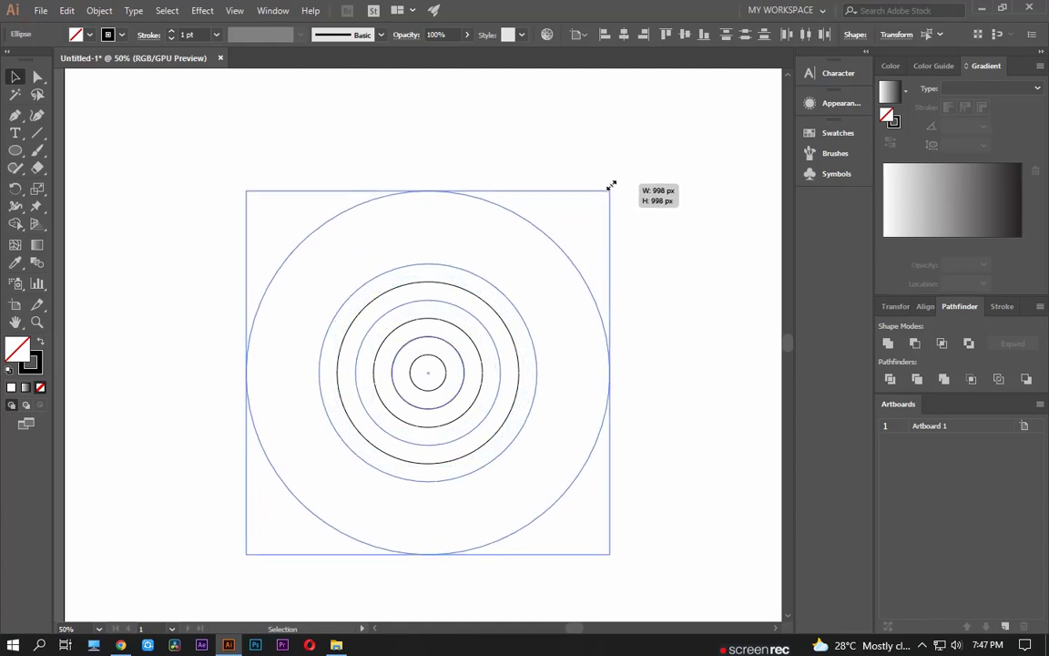
drag(598, 195, 611, 188)
click(638, 238)
key(ctrl+minus)
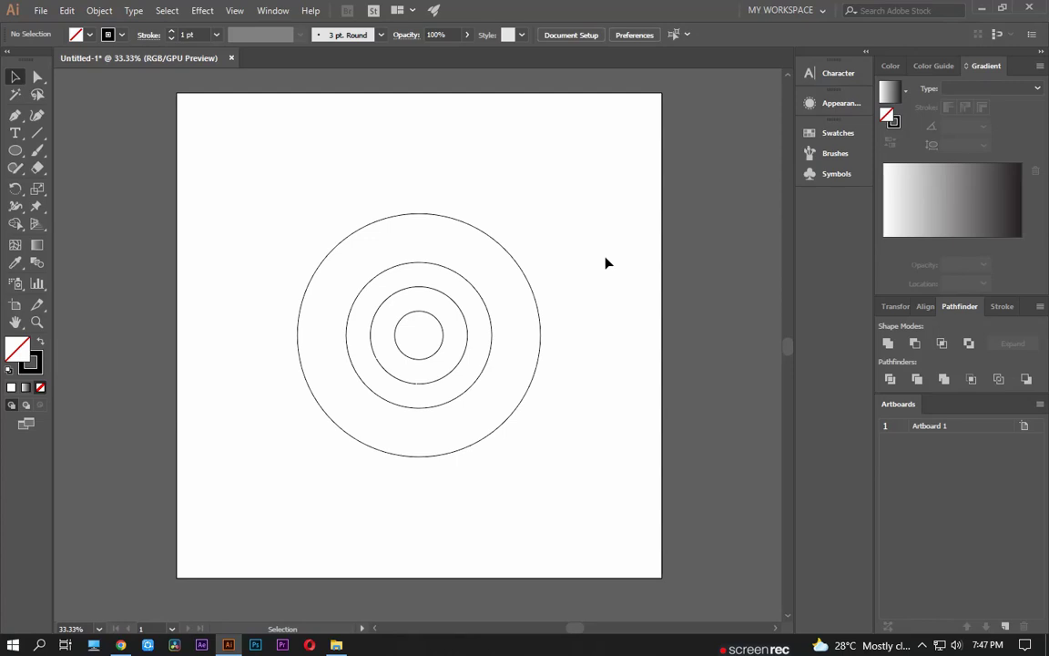
Step: Make two offset copies of the second circle, shifted down and to the right
scroll(466, 428, up, 2)
drag(480, 424, 540, 494)
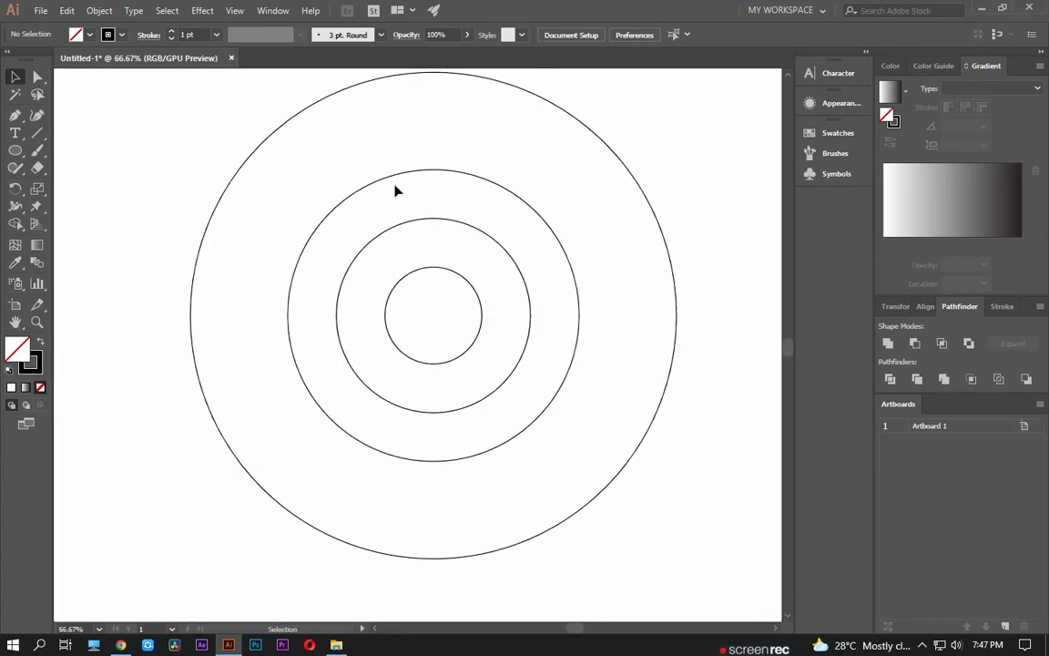
drag(382, 180, 463, 251)
scroll(443, 281, up, 3)
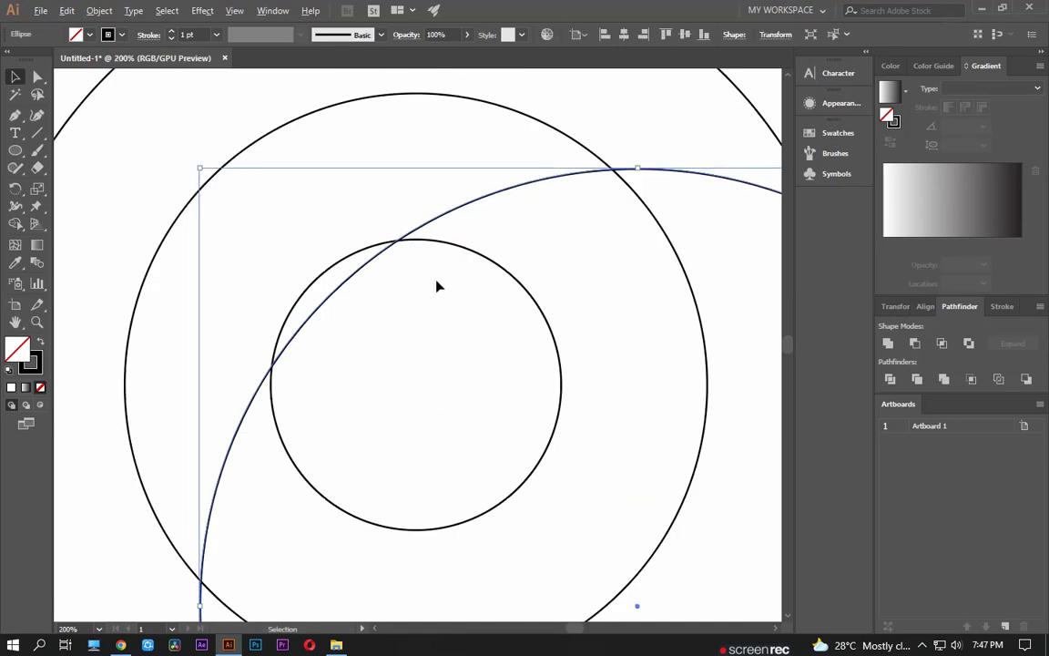
drag(374, 264, 394, 246)
click(410, 307)
scroll(415, 300, down, 2)
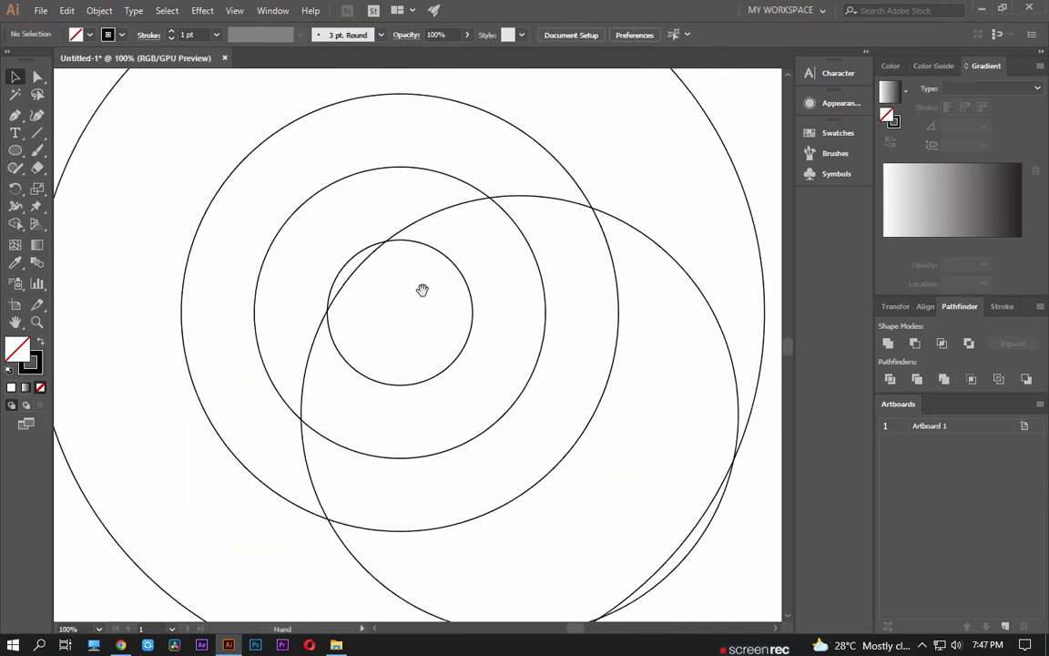
scroll(426, 305, down, 1)
drag(324, 206, 373, 257)
click(384, 263)
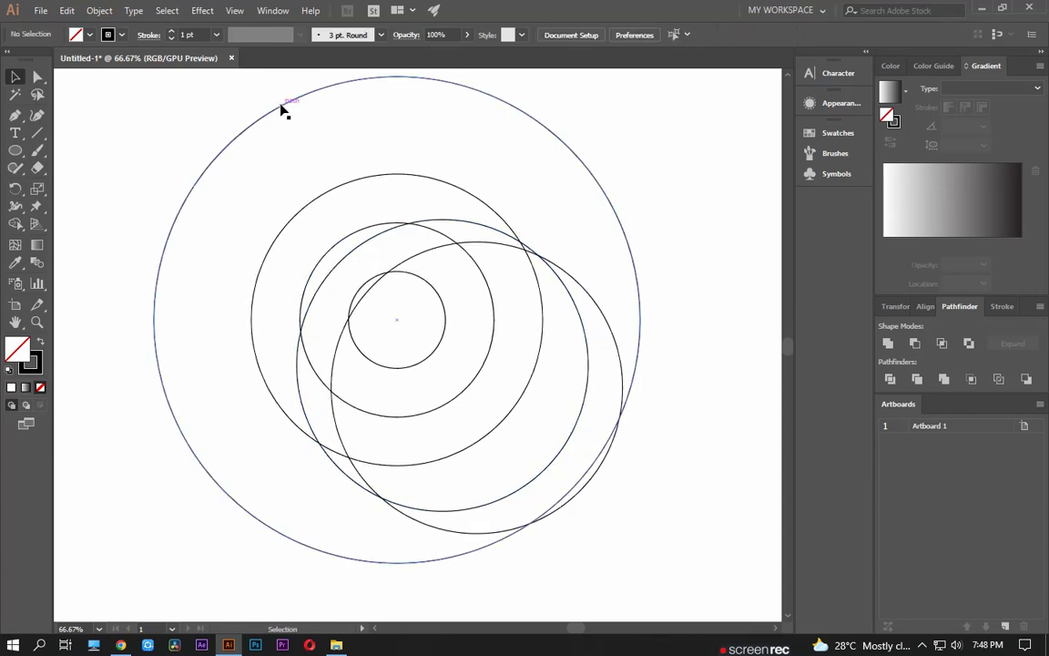
Step: Copy the outer circle down-right and select the largest circle for resizing
mouse_move(281, 109)
mouse_down()
mouse_move(357, 275)
mouse_move(379, 274)
mouse_up()
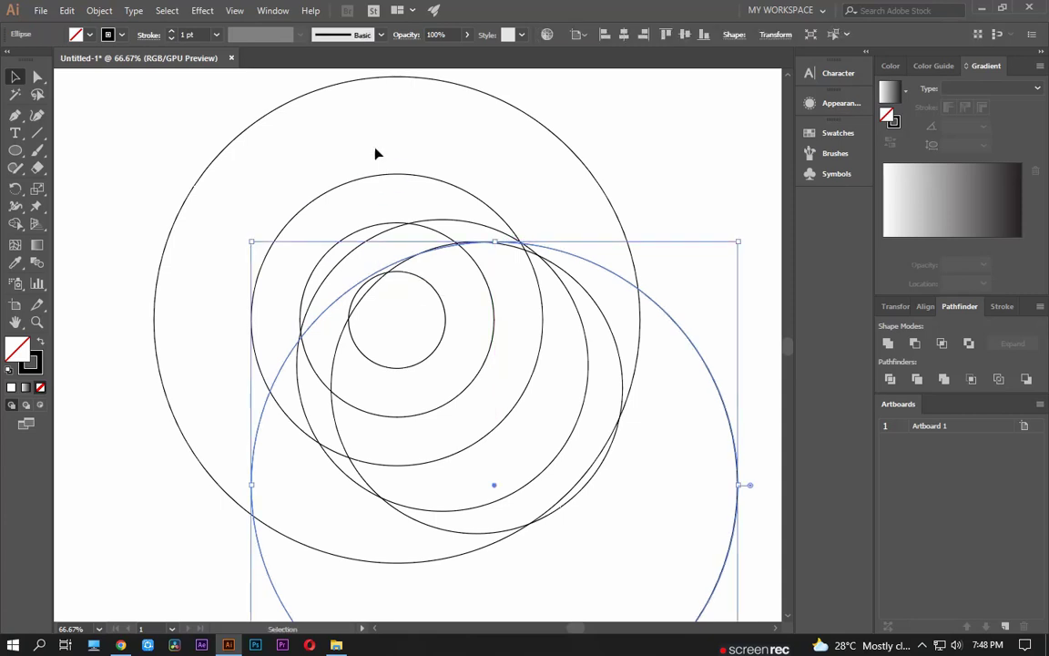
click(342, 152)
drag(342, 145, 343, 158)
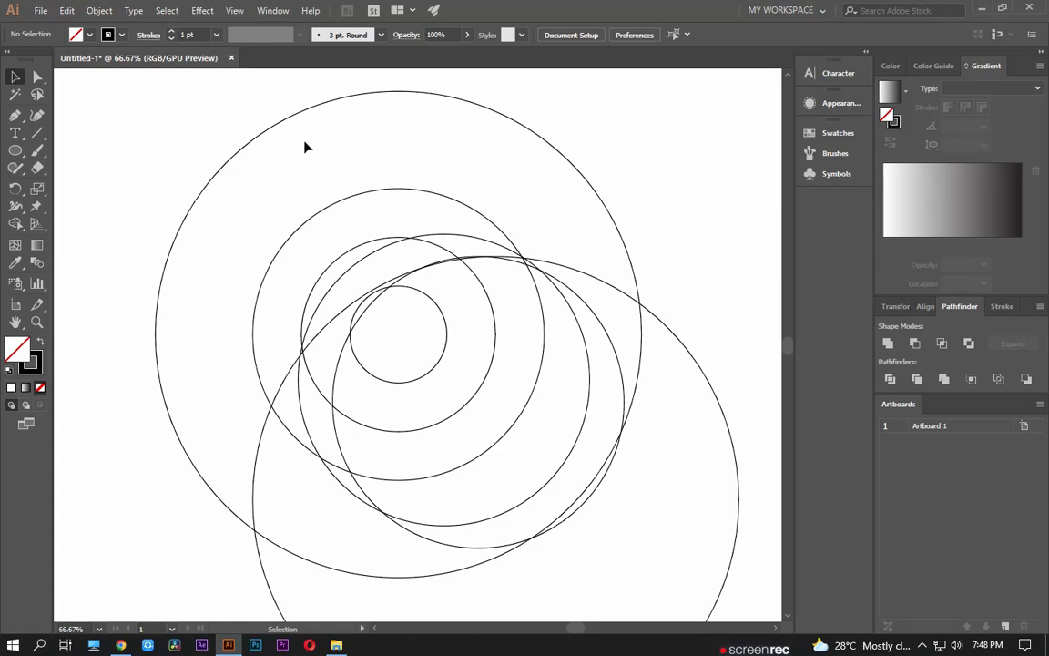
click(271, 132)
key(a)
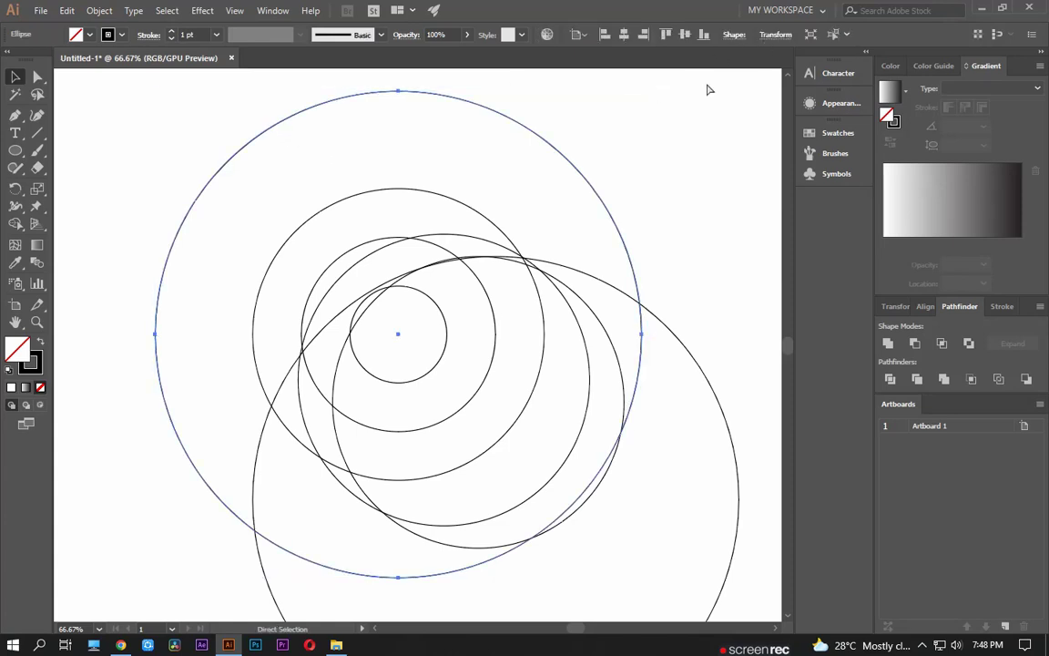
click(778, 38)
Step: Set the largest circle's width to 1190 px
click(749, 59)
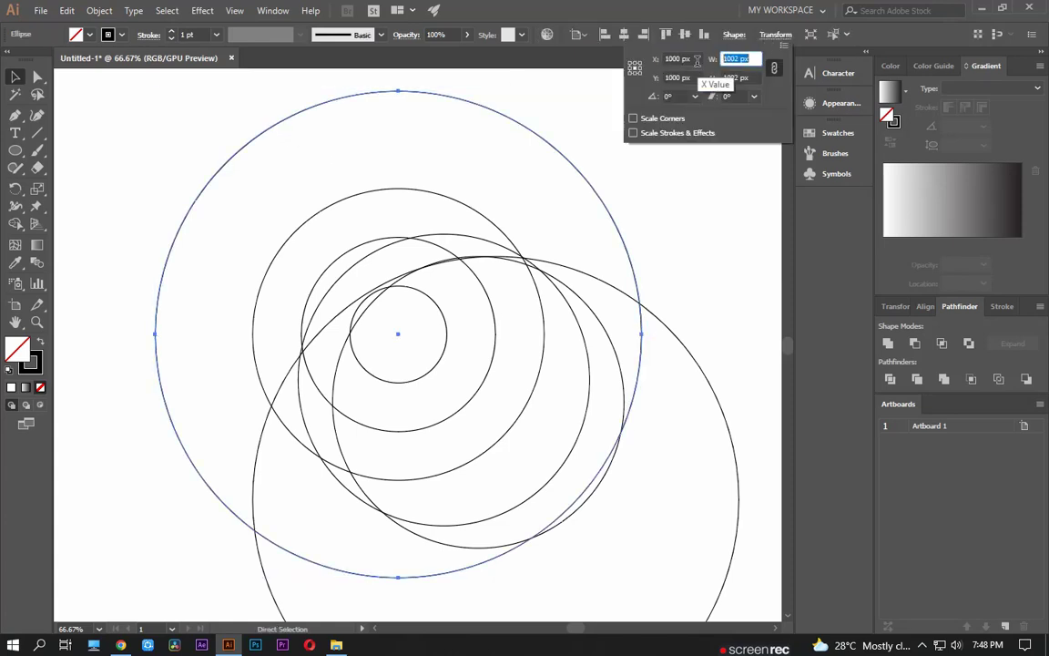
key(Return)
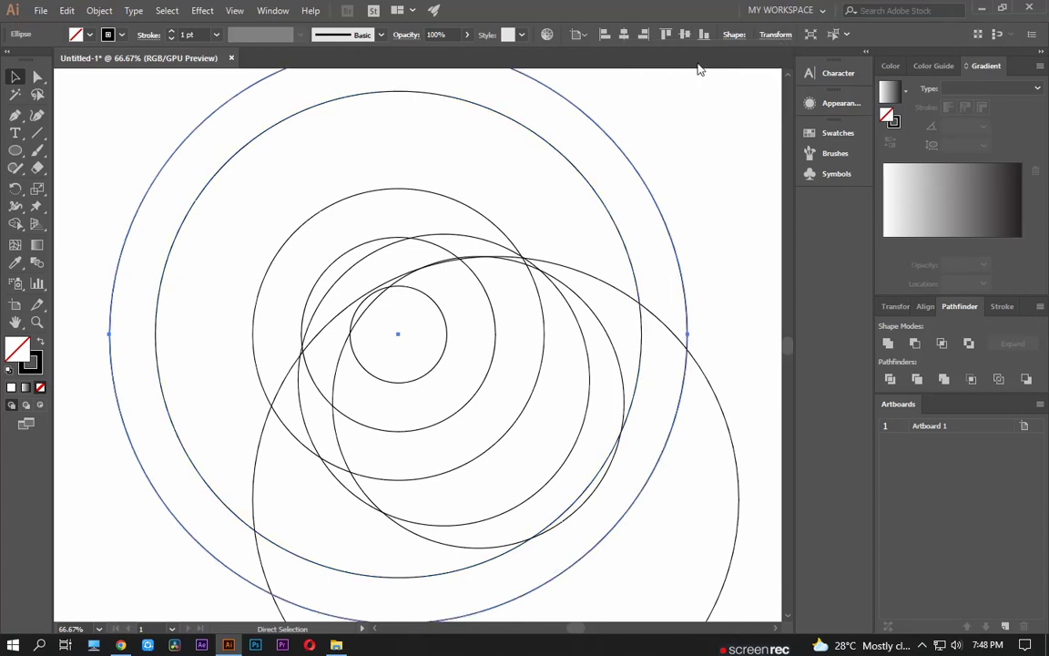
key(v)
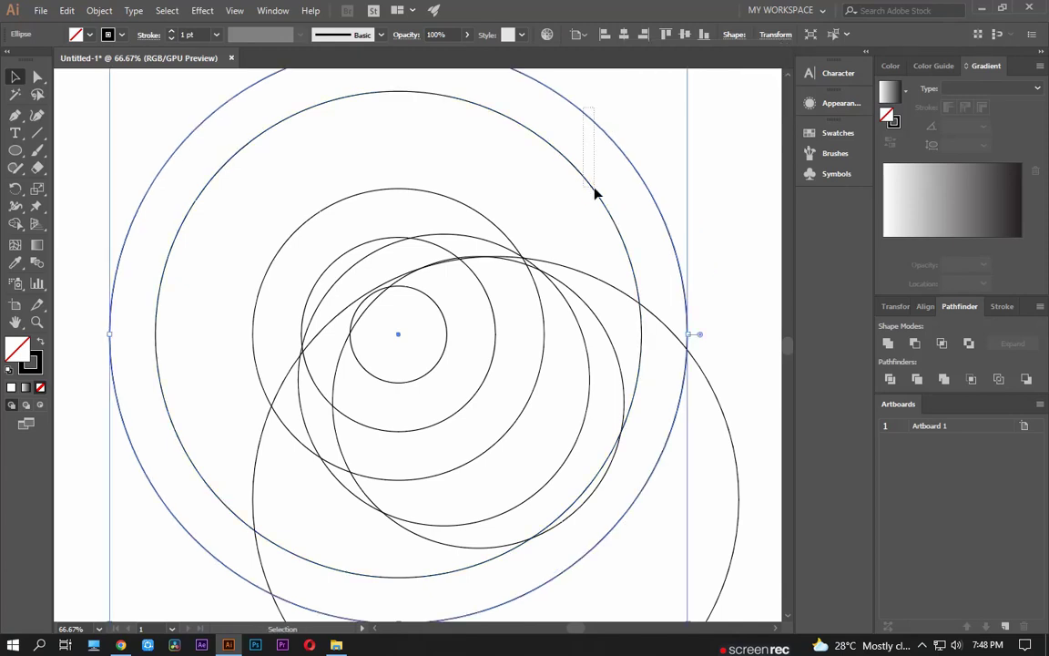
click(604, 145)
Step: Copy the enlarged circle downward and shift the copy to the right
drag(610, 157, 619, 283)
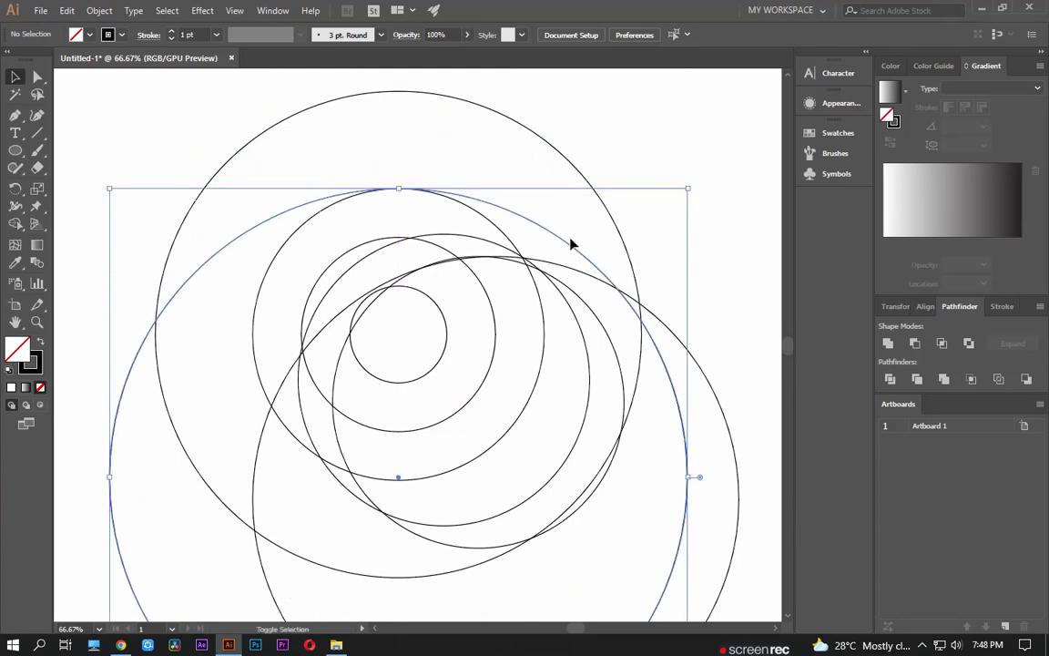
drag(288, 217, 348, 207)
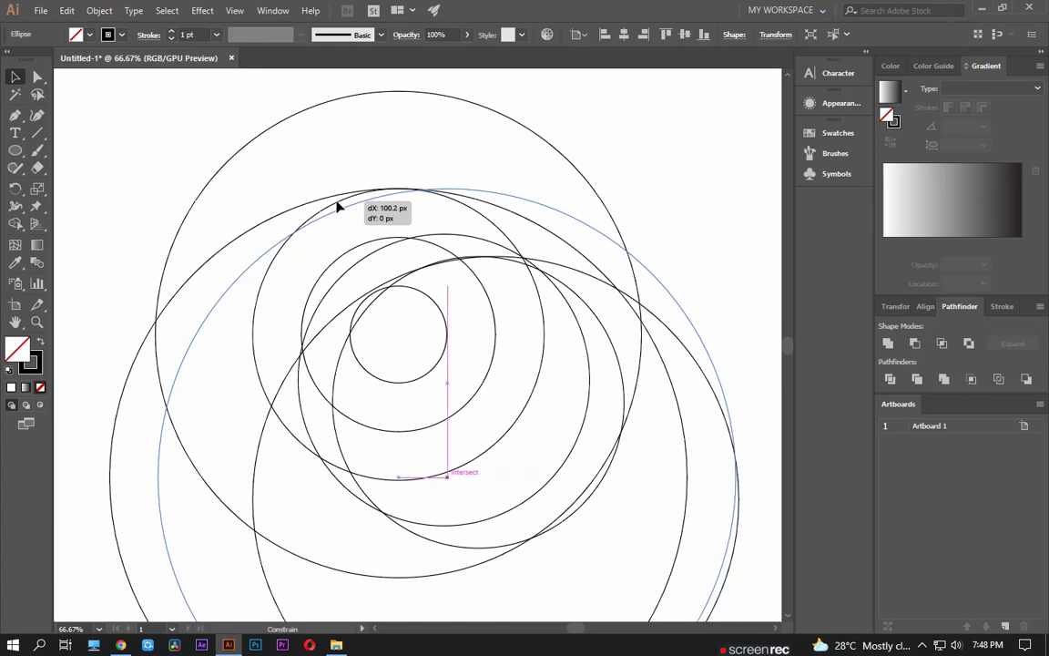
drag(348, 208, 340, 206)
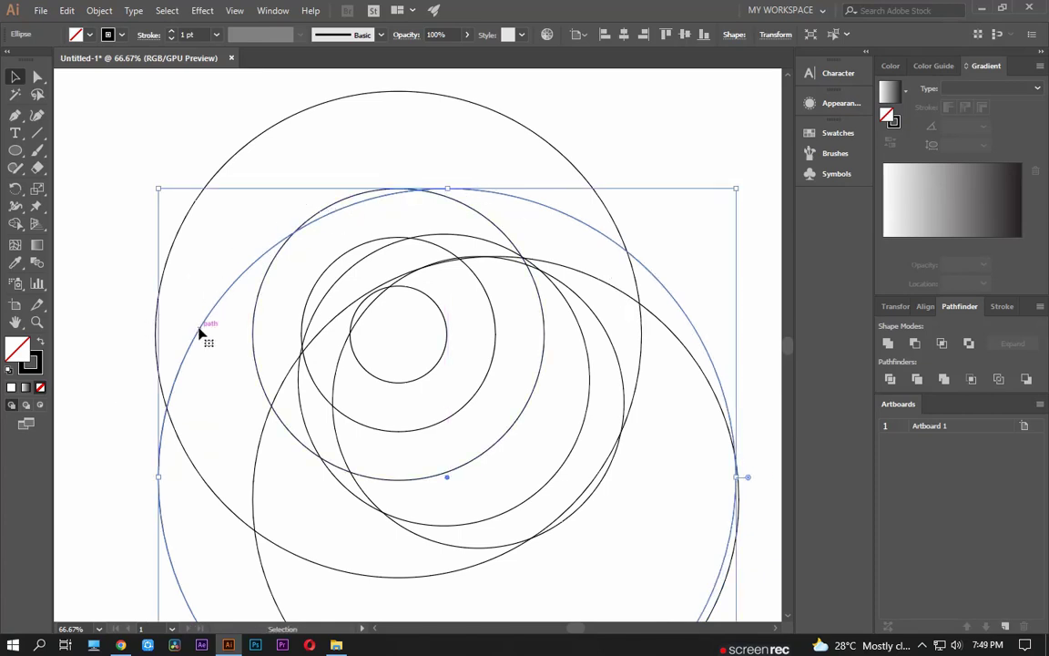
drag(200, 333, 199, 333)
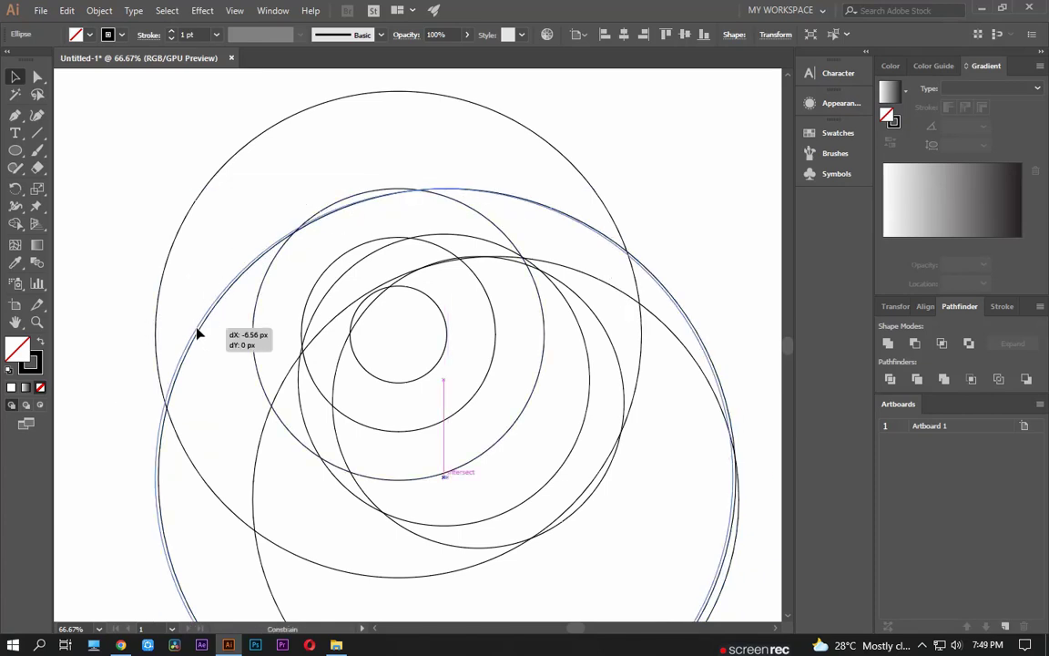
click(192, 272)
Step: Move the large ellipse down and drop a copy slightly lower
click(247, 259)
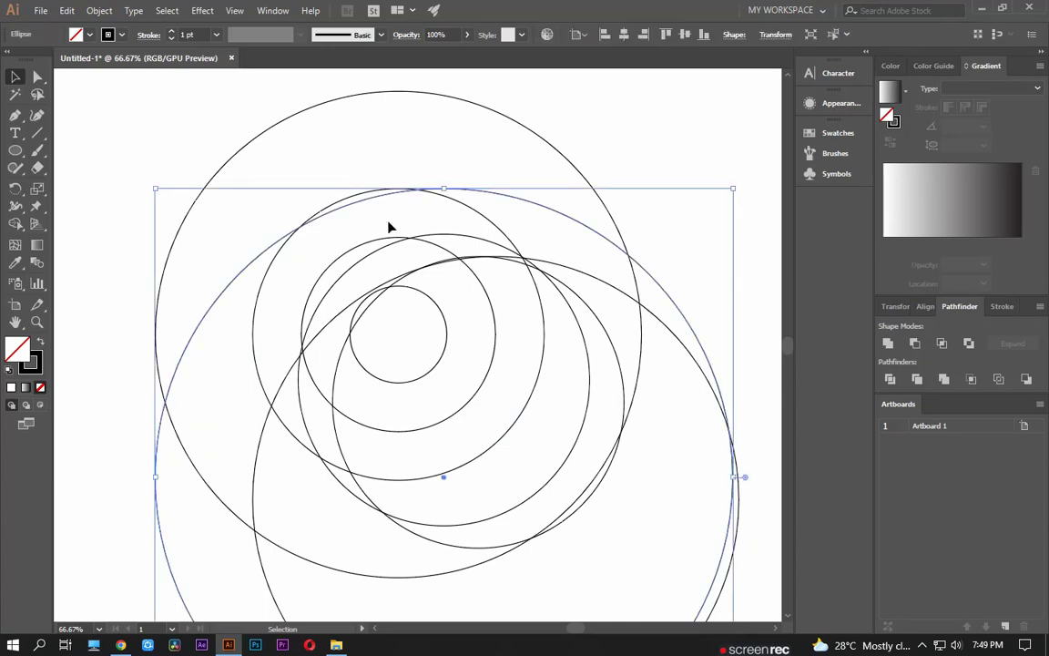
scroll(389, 225, up, 2)
scroll(389, 225, up, 1)
drag(387, 146, 389, 200)
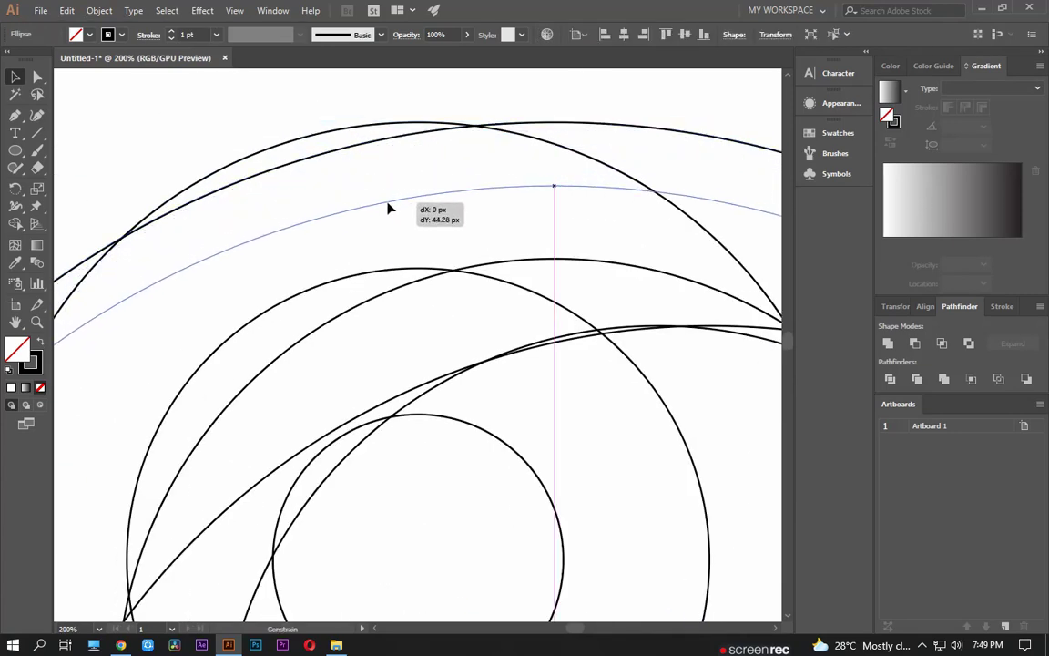
drag(389, 200, 389, 215)
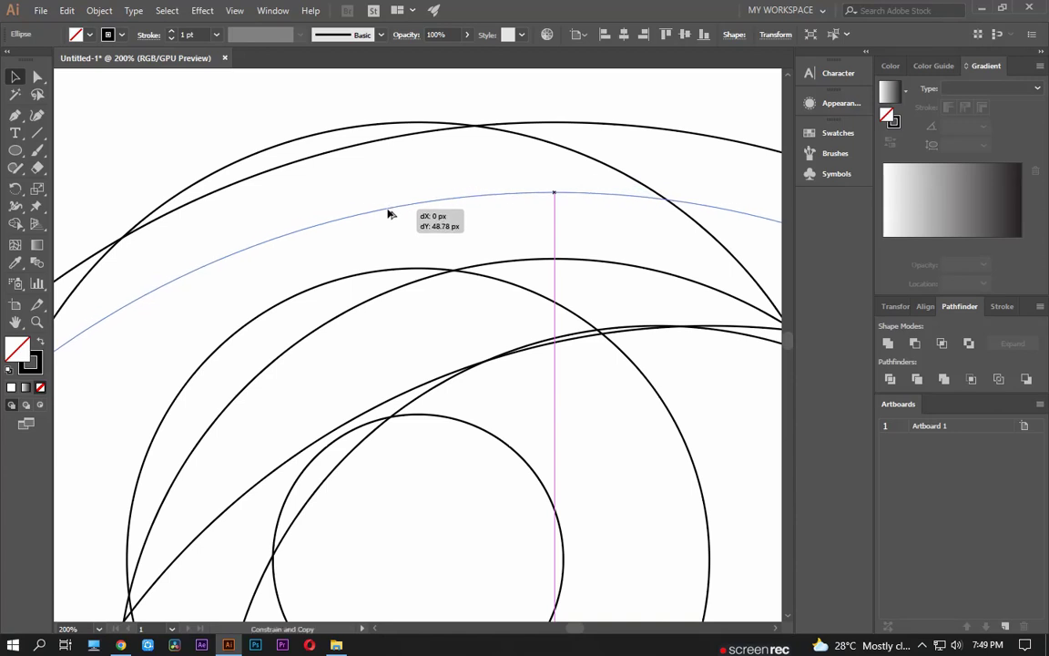
click(355, 147)
key(ctrl+minus)
key(ctrl+minus)
key(ctrl+minus)
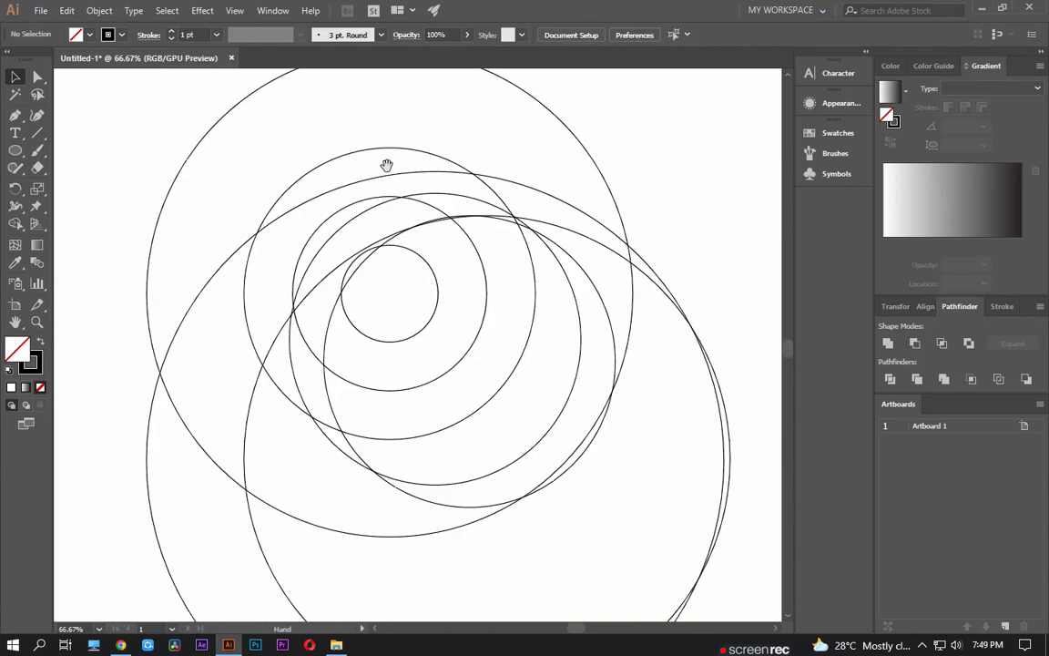
Step: Reposition the large circle and copy it slightly down and to the right
drag(356, 187, 387, 203)
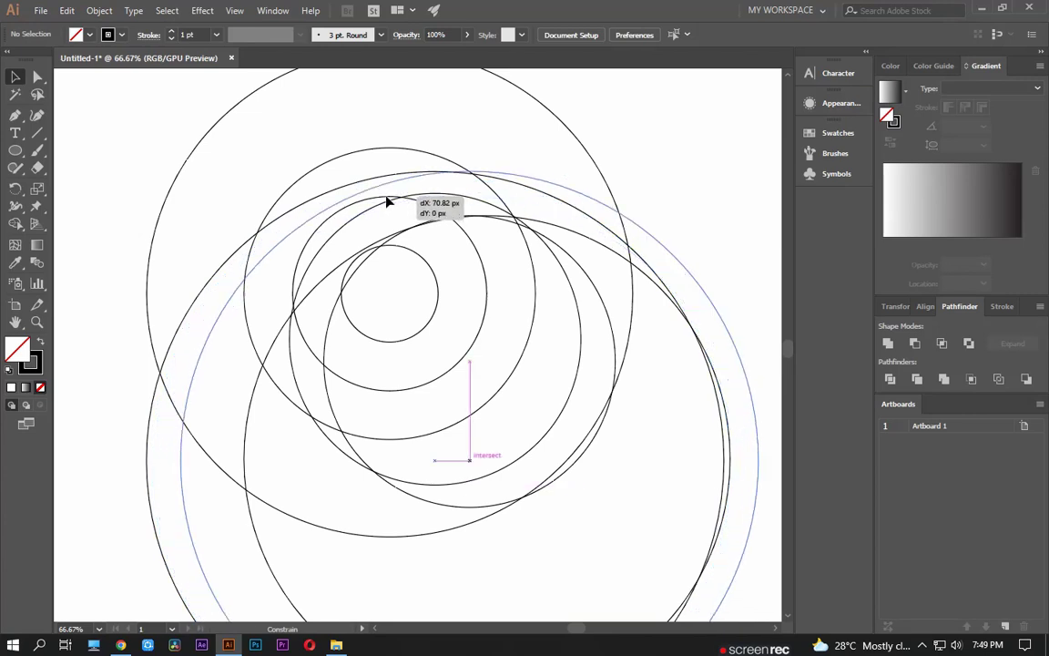
mouse_move(387, 203)
mouse_down()
mouse_move(339, 226)
mouse_move(361, 224)
mouse_up()
key(ctrl+plus)
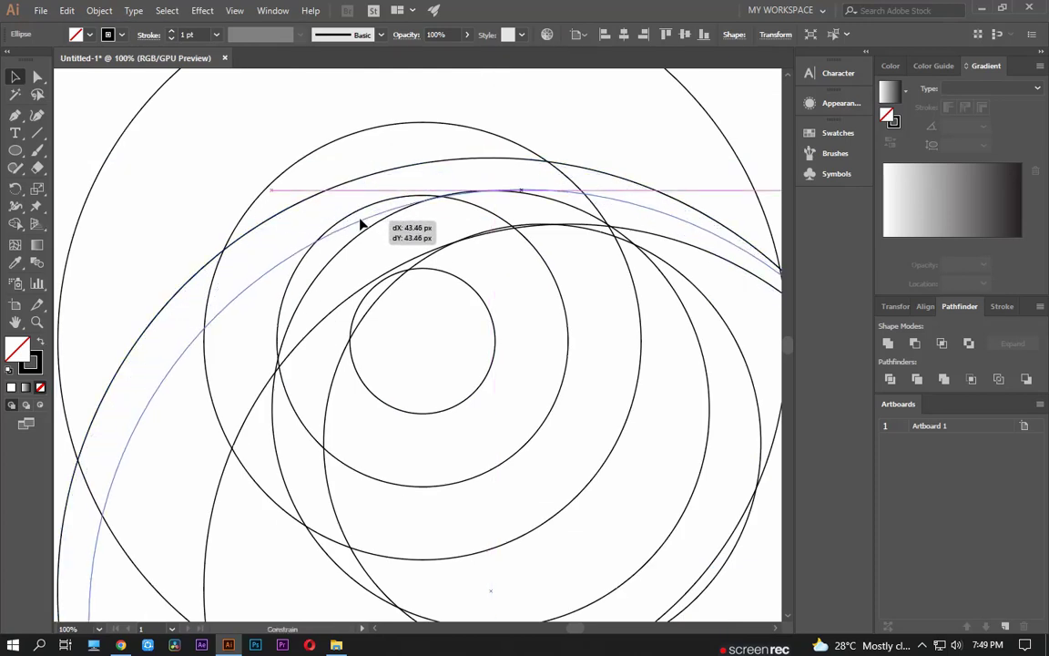
drag(361, 223, 361, 223)
scroll(310, 232, down, 1)
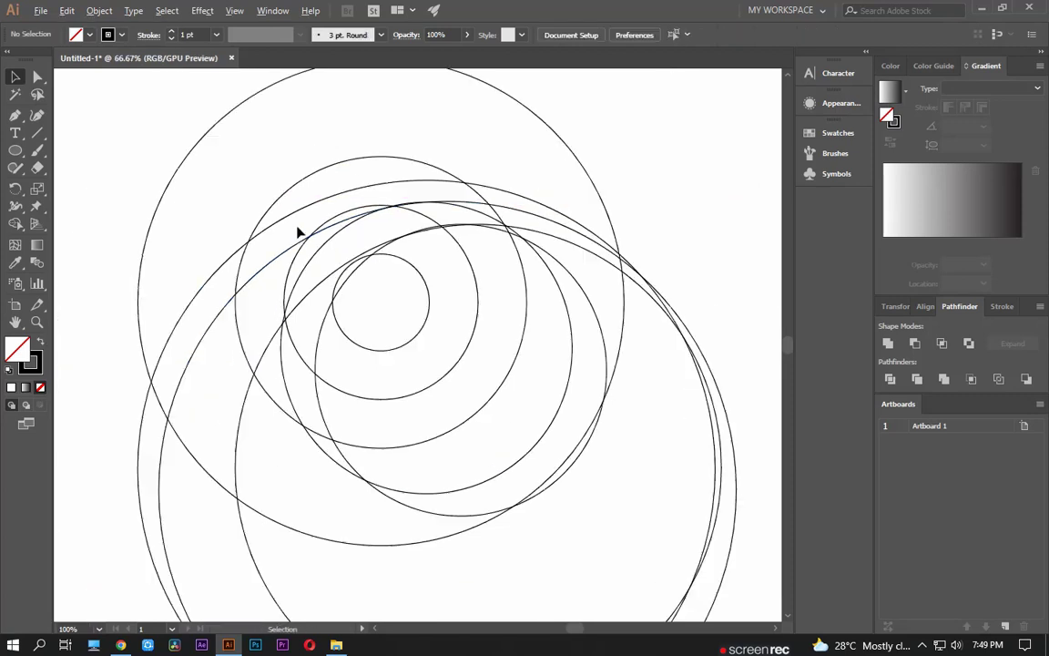
scroll(324, 234, down, 1)
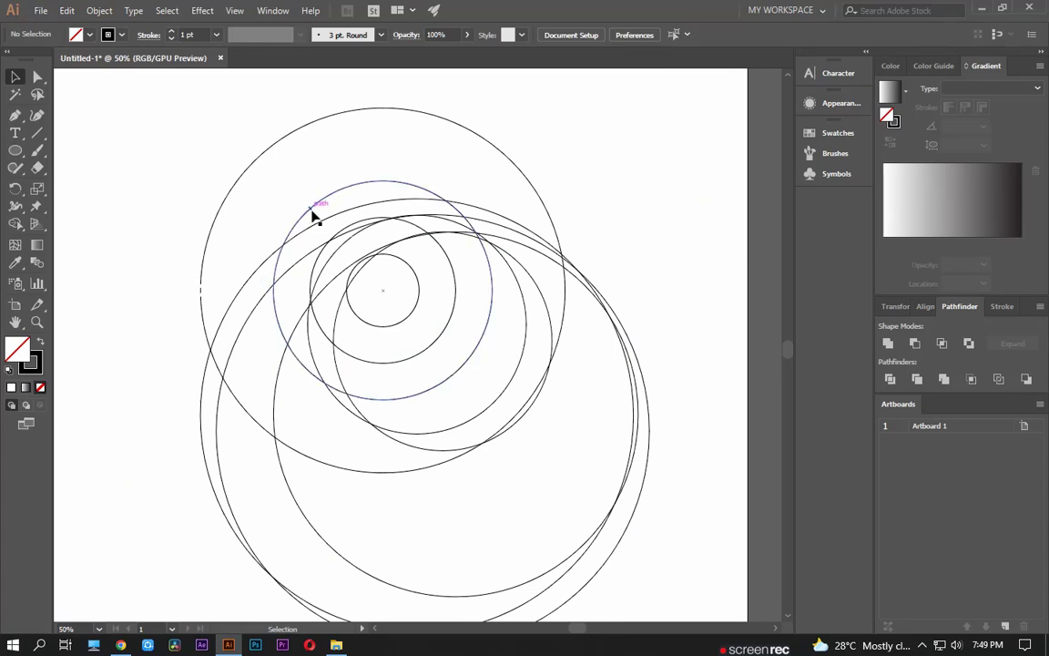
drag(474, 183, 474, 202)
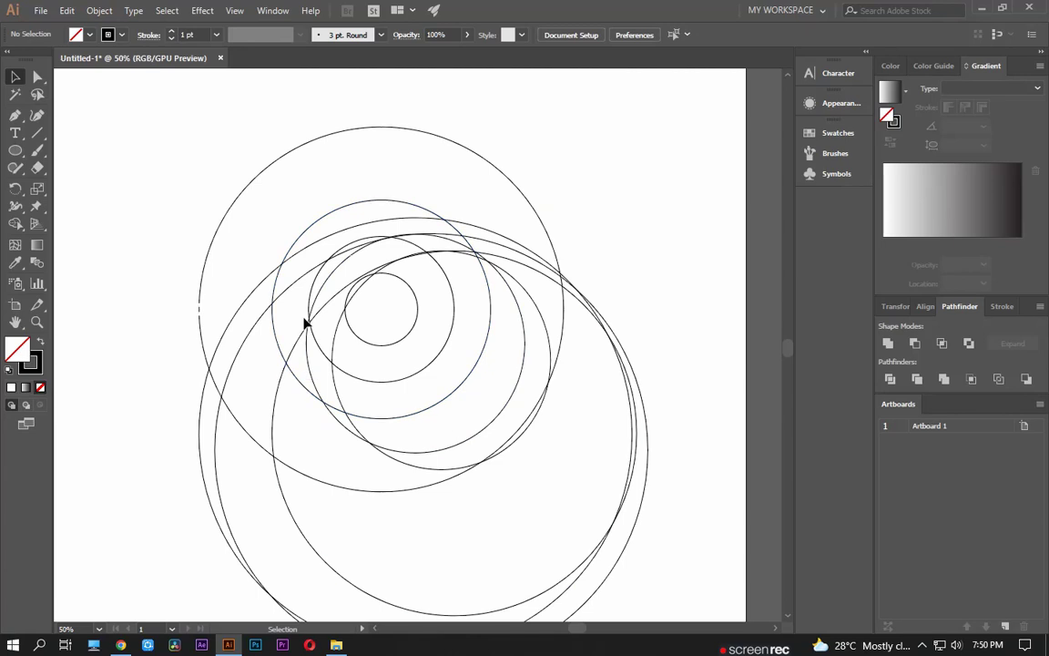
scroll(353, 328, down, 2)
scroll(478, 344, up, 2)
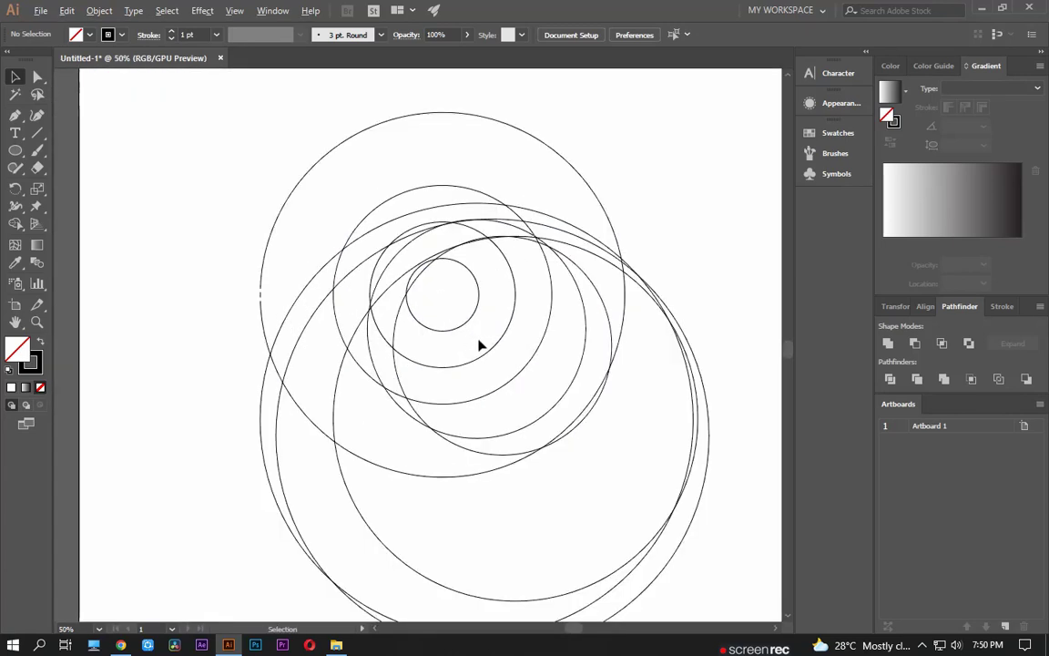
scroll(451, 352, up, 1)
scroll(441, 359, up, 1)
scroll(425, 355, up, 1)
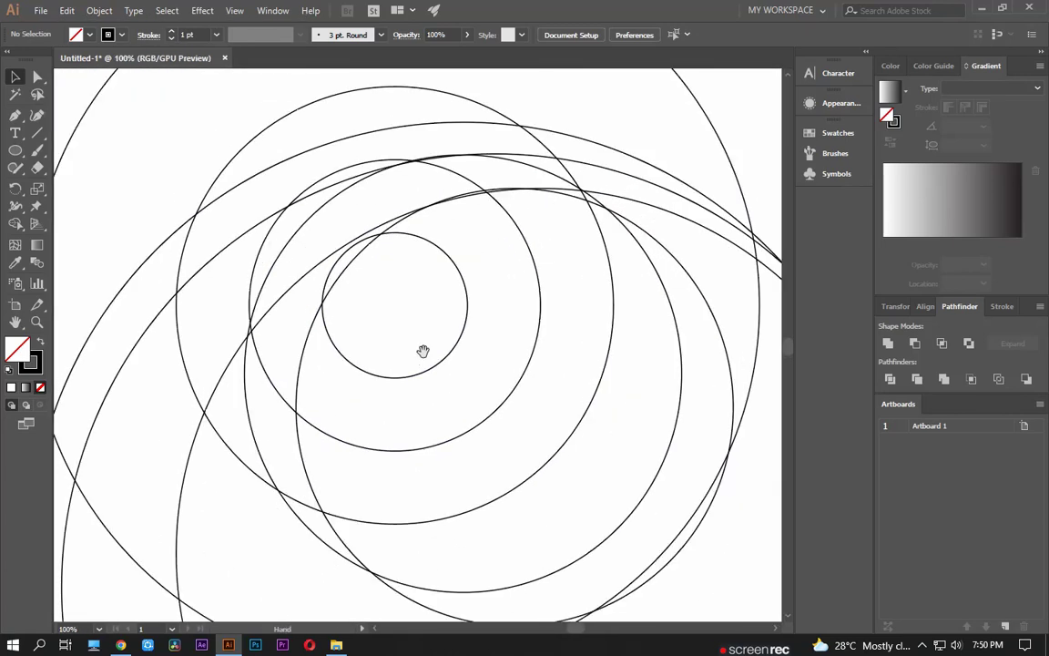
scroll(427, 355, up, 2)
scroll(428, 357, up, 1)
Step: Copy the middle circle to the right and move it up against the outer ring
drag(496, 300, 644, 301)
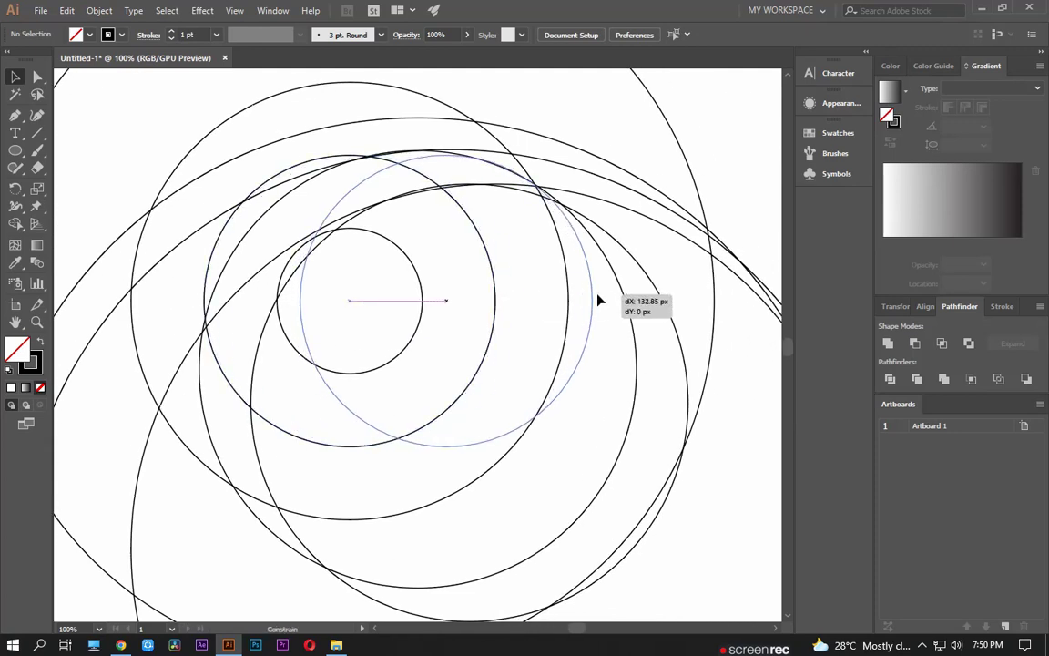
scroll(569, 230, up, 1)
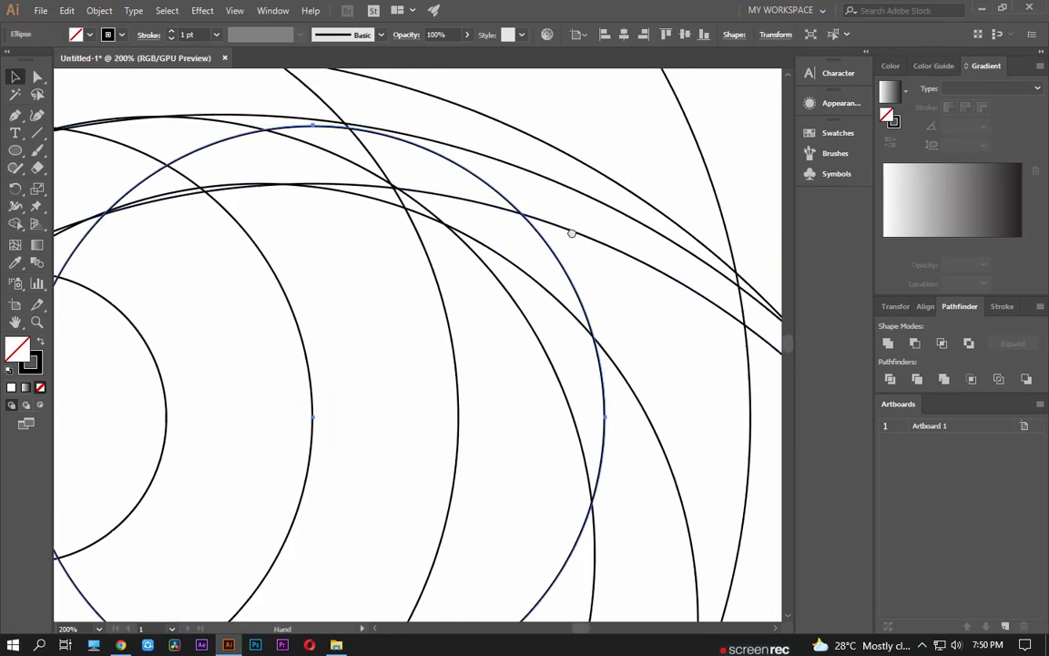
scroll(512, 264, up, 1)
mouse_move(507, 267)
mouse_down()
mouse_move(539, 250)
mouse_move(559, 281)
mouse_up()
click(514, 282)
scroll(515, 282, down, 3)
drag(562, 279, 562, 295)
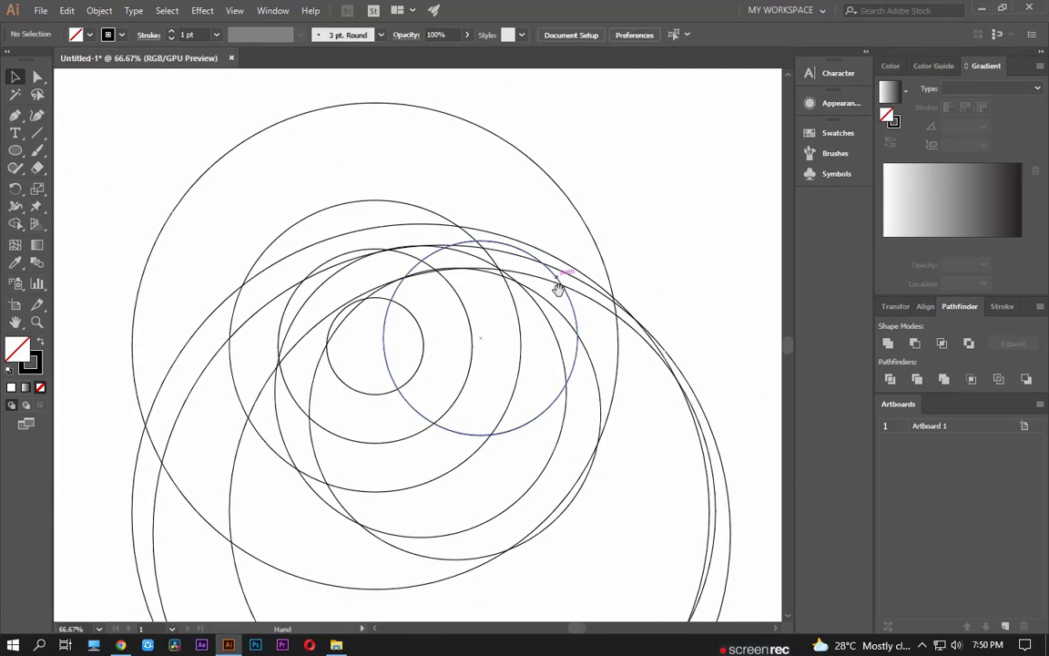
mouse_move(445, 218)
mouse_down()
mouse_move(522, 173)
mouse_move(560, 170)
mouse_move(521, 210)
mouse_up()
scroll(560, 169, up, 5)
scroll(565, 263, down, 3)
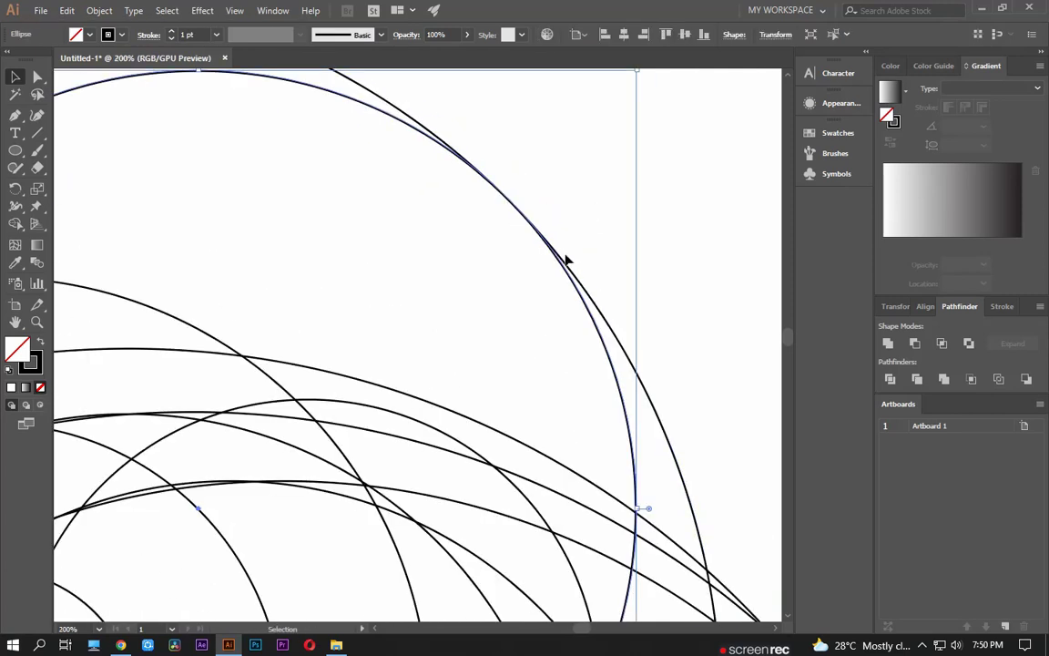
scroll(513, 259, up, 1)
drag(527, 365, 525, 315)
Step: Duplicate an ellipse slightly up and to the right within the circle set
click(581, 284)
key(ctrl+minus)
key(ctrl+minus)
key(ctrl+minus)
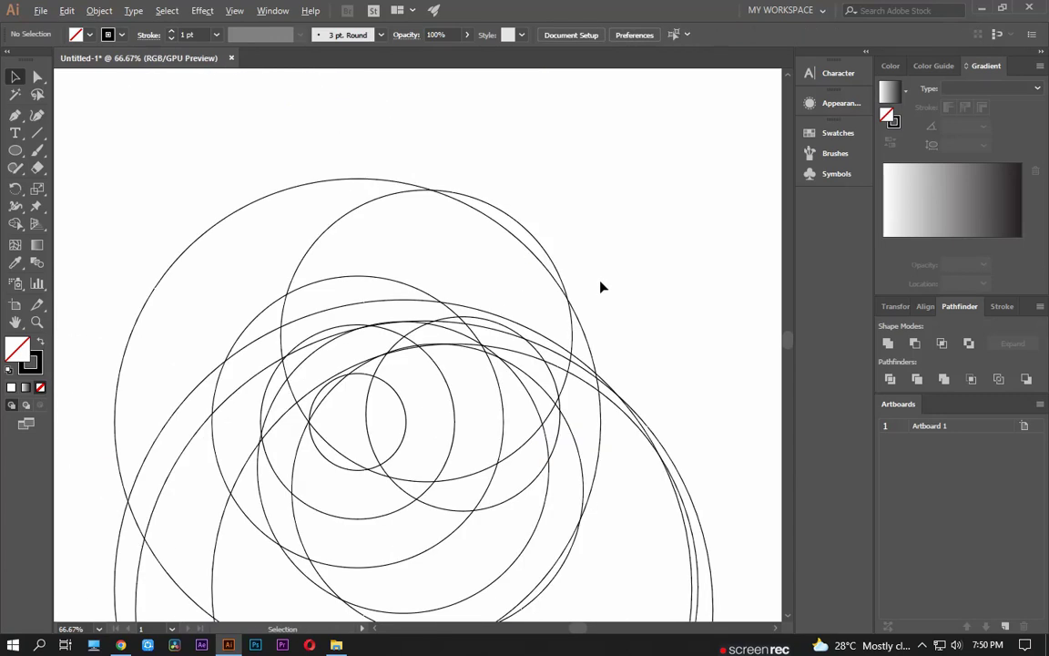
drag(600, 286, 615, 223)
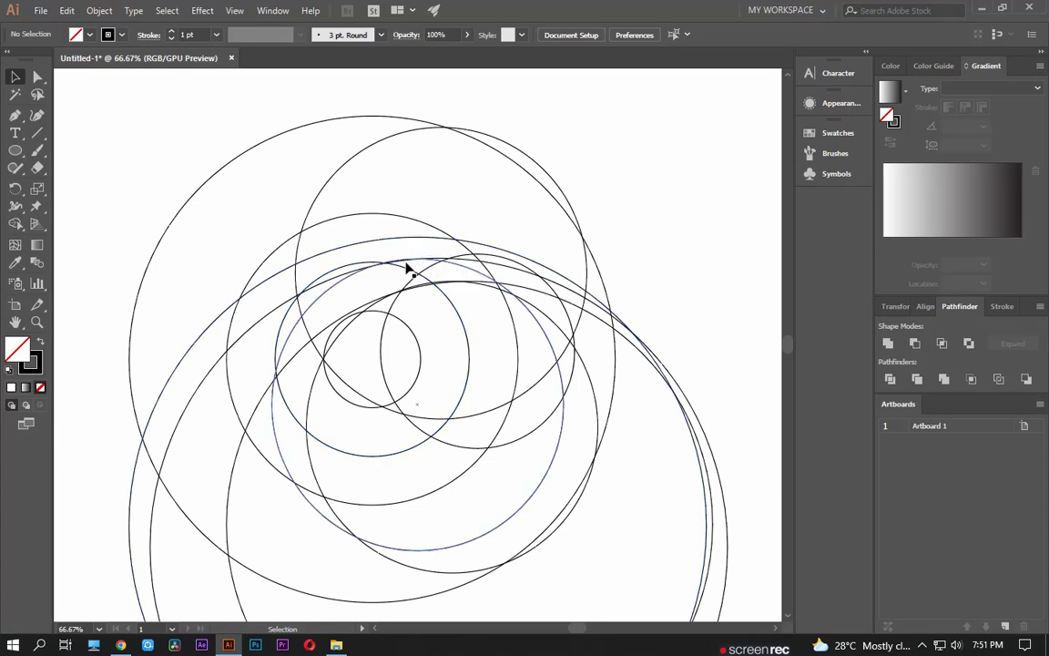
key(ctrl+plus)
key(ctrl+plus)
mouse_move(302, 283)
mouse_down()
mouse_move(374, 262)
mouse_move(379, 273)
mouse_up()
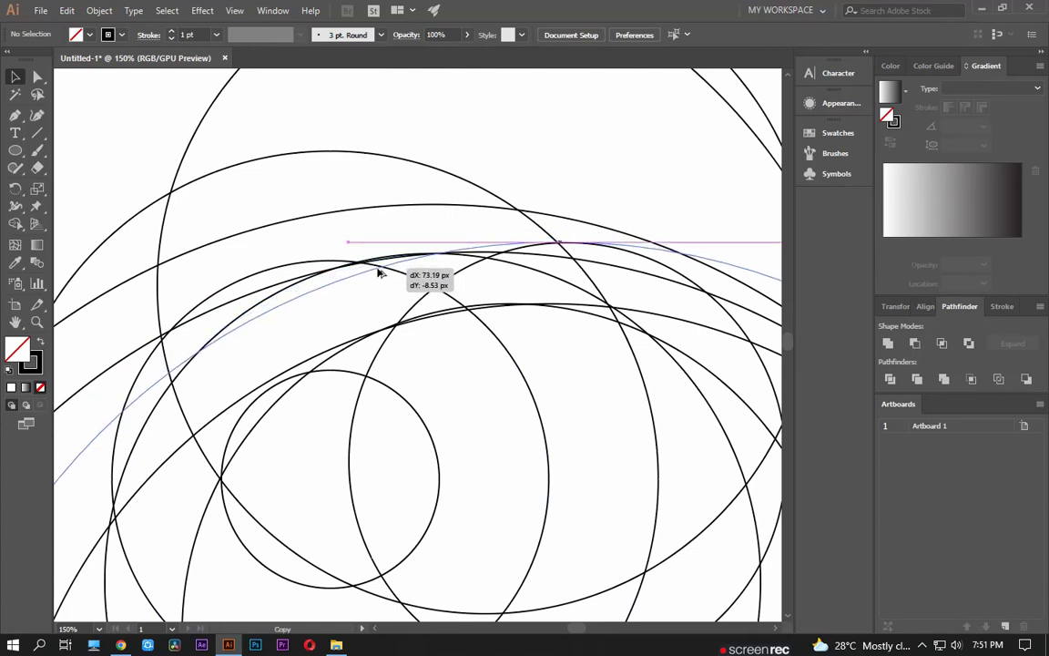
key(ctrl+minus)
key(ctrl+minus)
drag(379, 274, 405, 276)
key(ctrl+plus)
key(ctrl+shift+a)
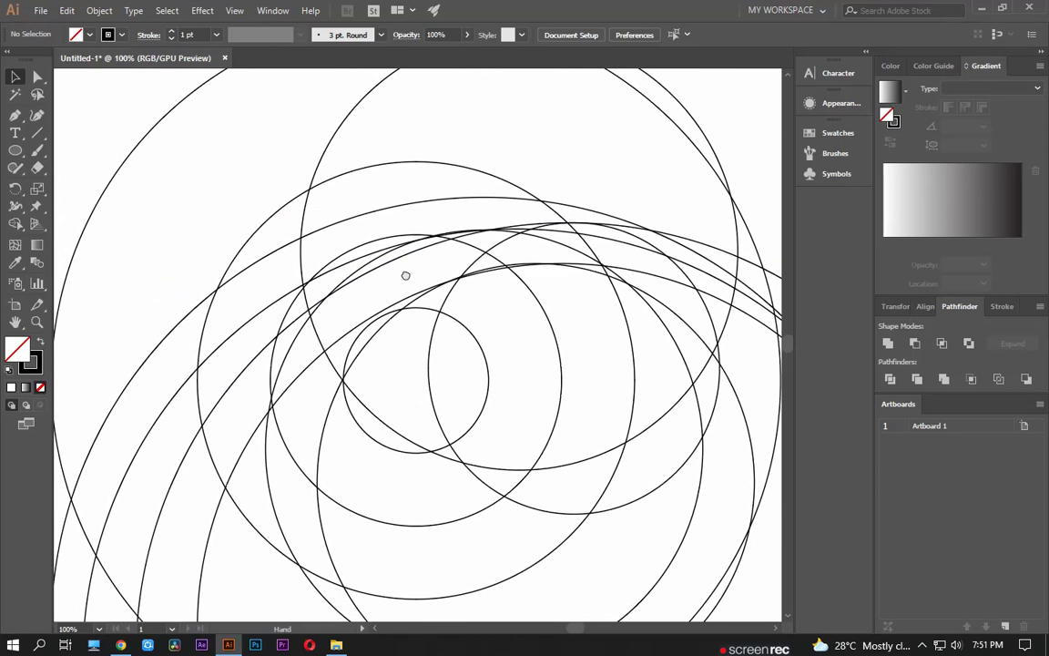
Step: Shift the large circle left and move another circle down-left and slightly lower
alt+scroll(173, 399, down, 2)
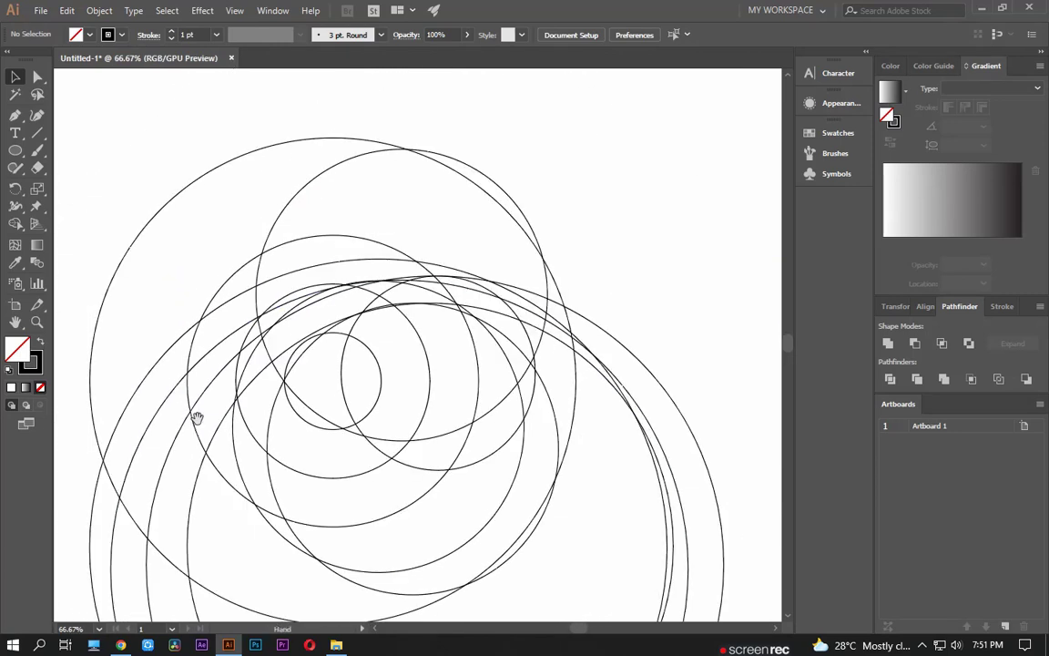
alt+scroll(219, 410, up, 1)
alt+scroll(230, 388, up, 1)
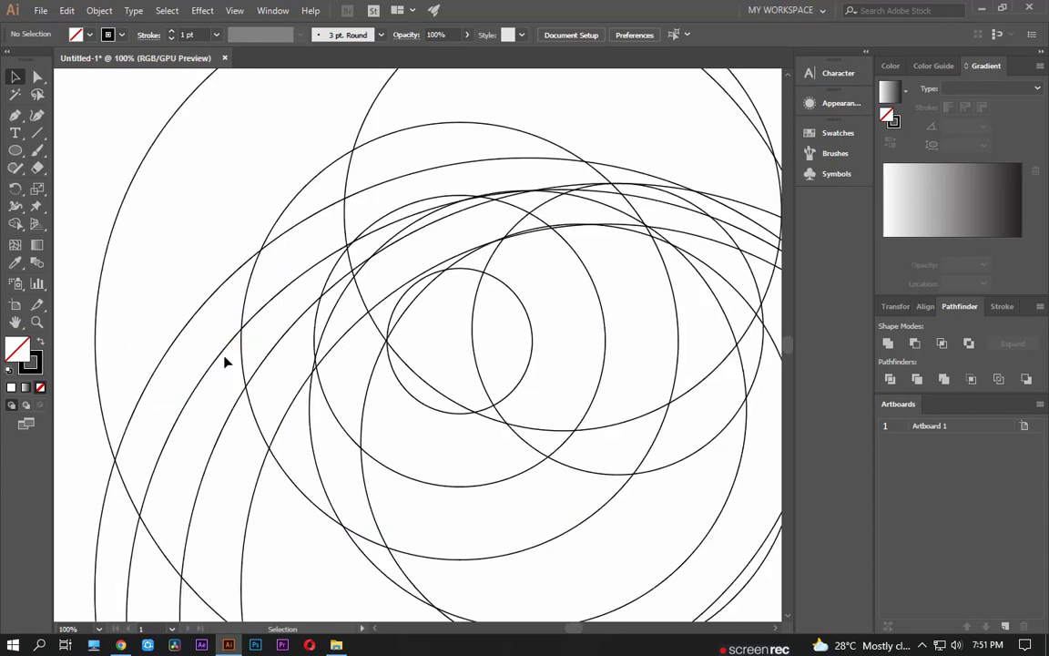
alt+scroll(262, 320, down, 1)
mouse_move(262, 320)
mouse_down()
mouse_move(289, 344)
mouse_move(306, 306)
mouse_up()
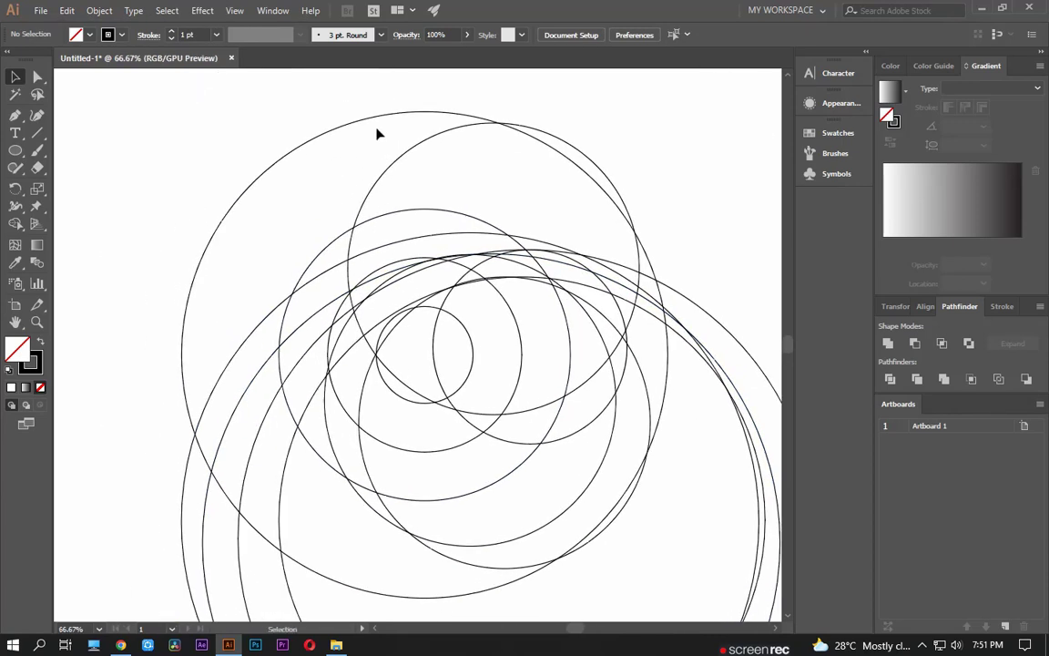
mouse_move(374, 122)
mouse_down()
mouse_move(311, 122)
mouse_move(282, 140)
mouse_up()
click(319, 164)
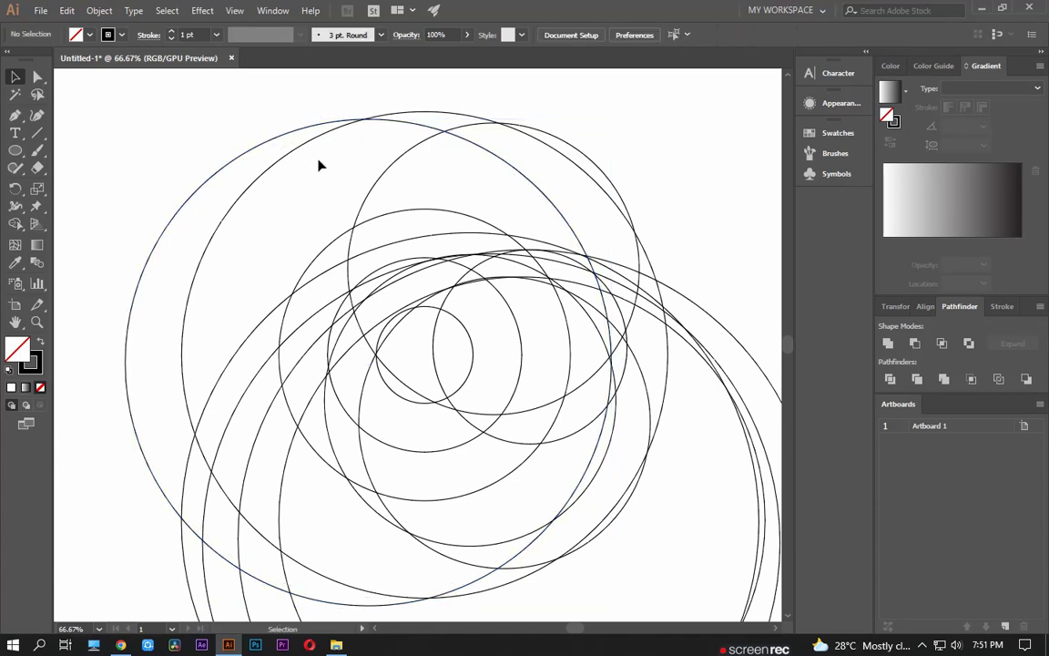
drag(451, 118, 334, 185)
drag(244, 223, 259, 243)
click(264, 258)
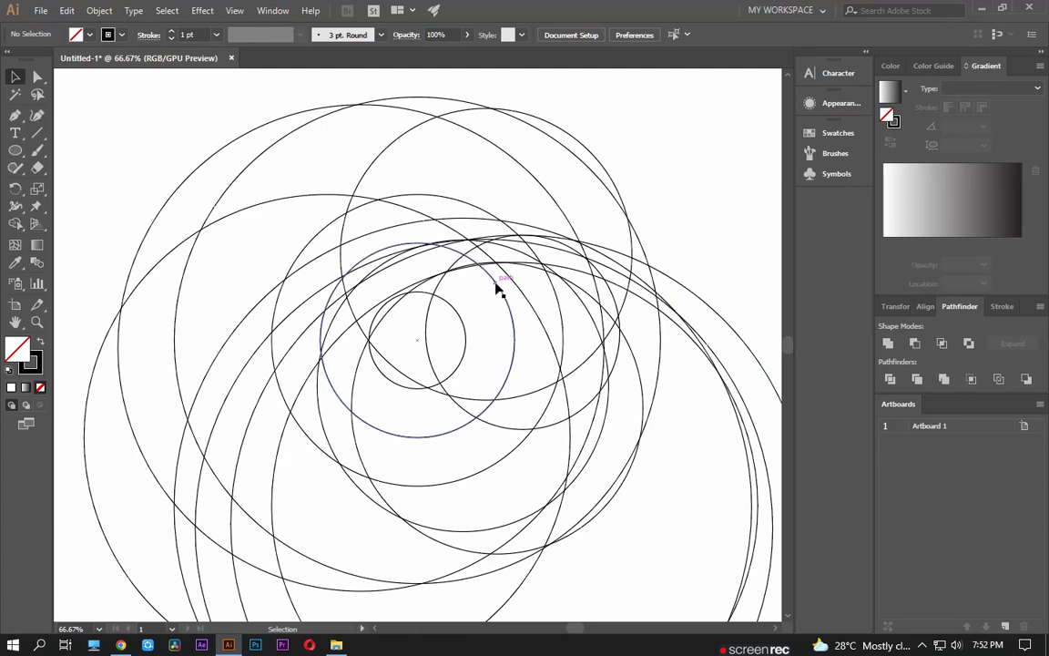
Step: Copy a circle to the right and lift it near the artboard top
drag(499, 289, 742, 268)
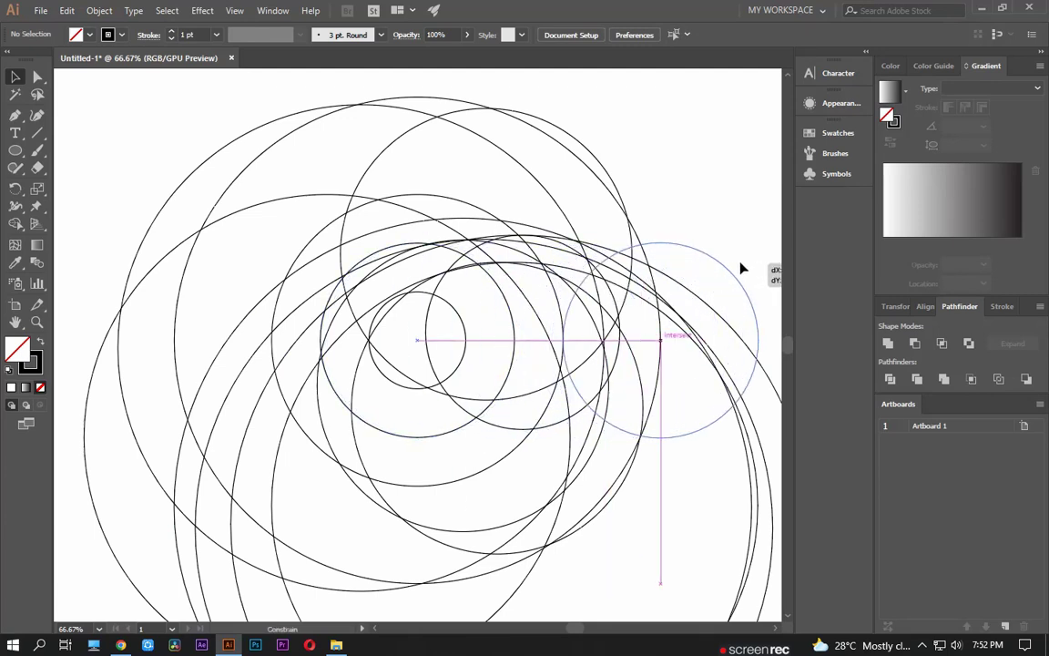
drag(715, 188, 623, 269)
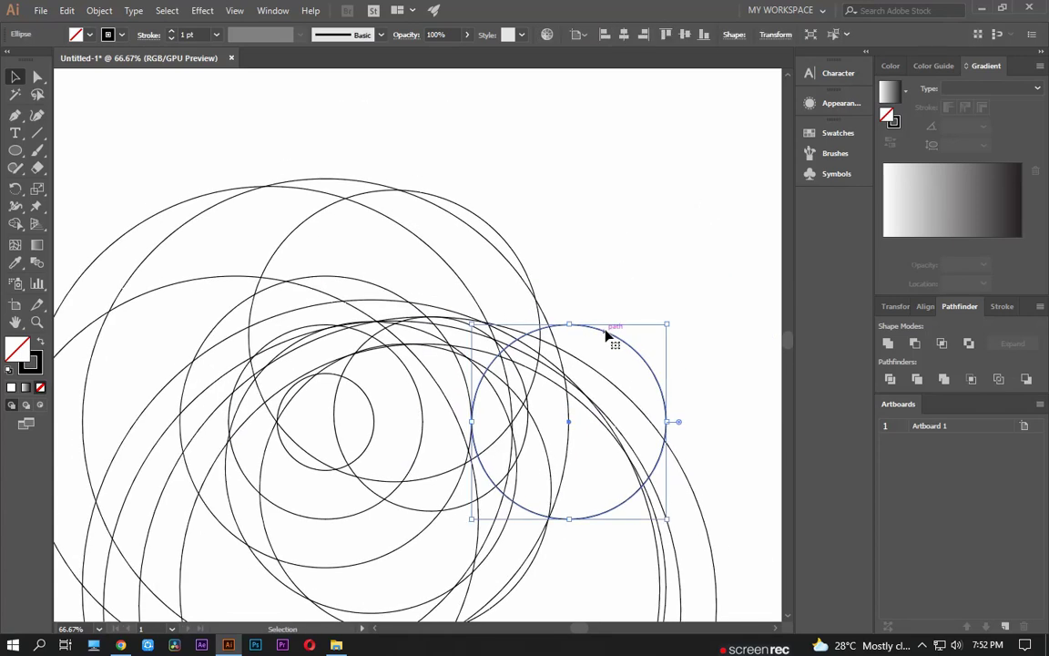
drag(605, 336, 574, 106)
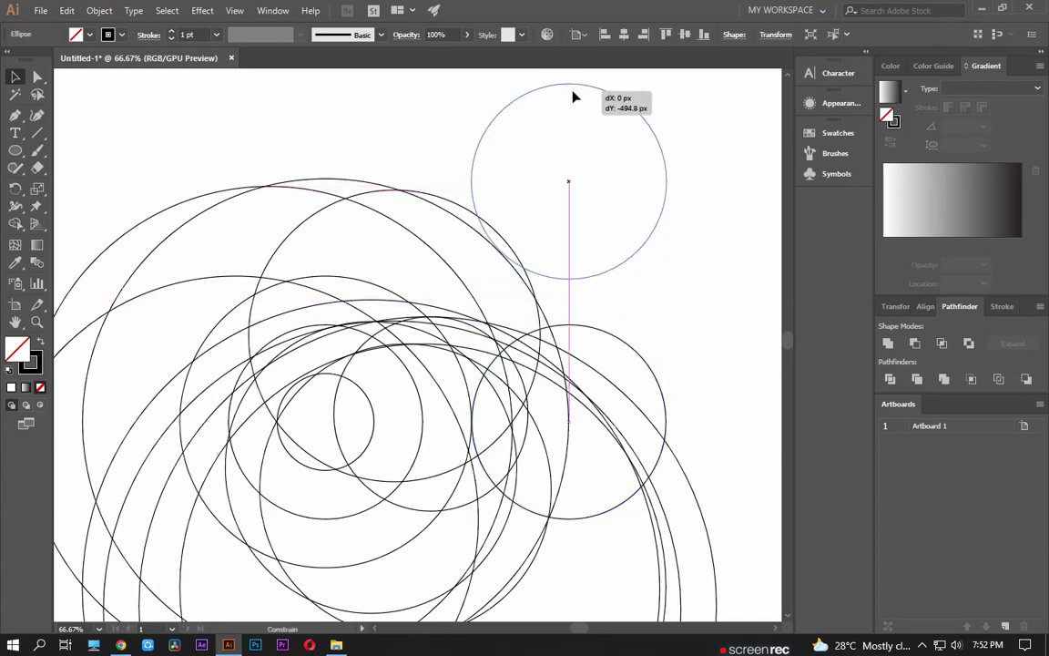
drag(574, 105, 569, 105)
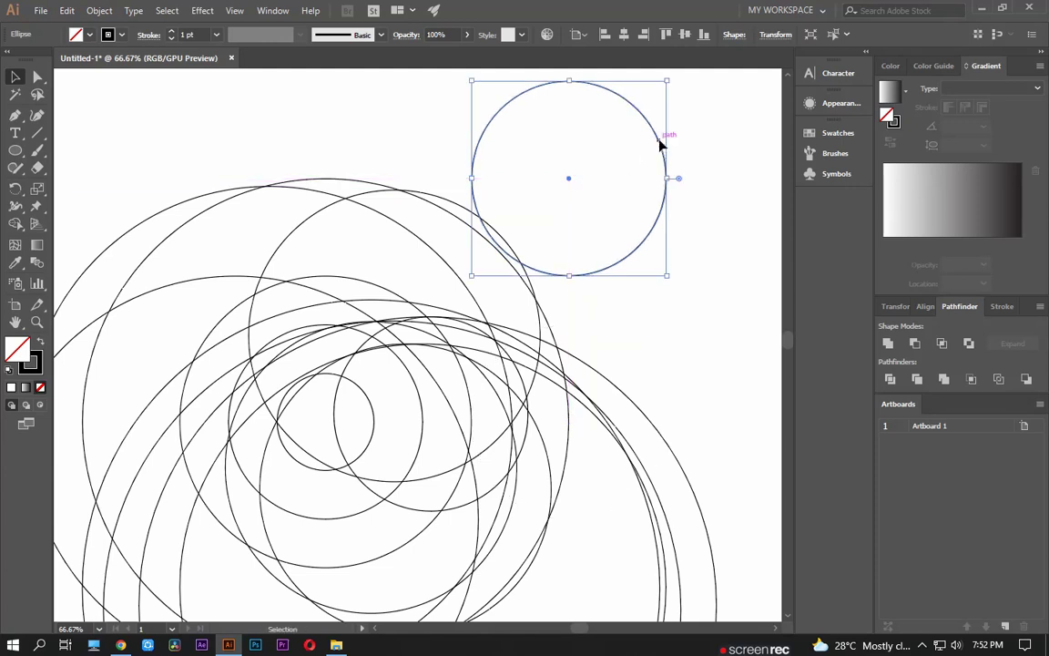
drag(660, 144, 654, 171)
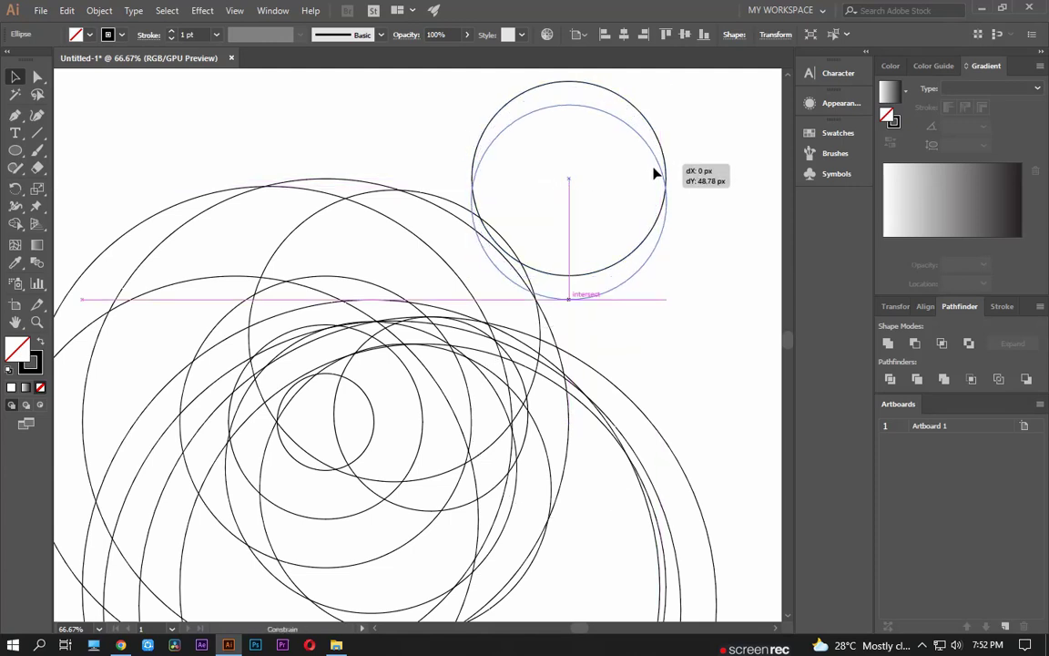
drag(654, 173, 651, 179)
click(647, 330)
Step: Move the large circle straight up to the artboard top
scroll(647, 330, down, 1)
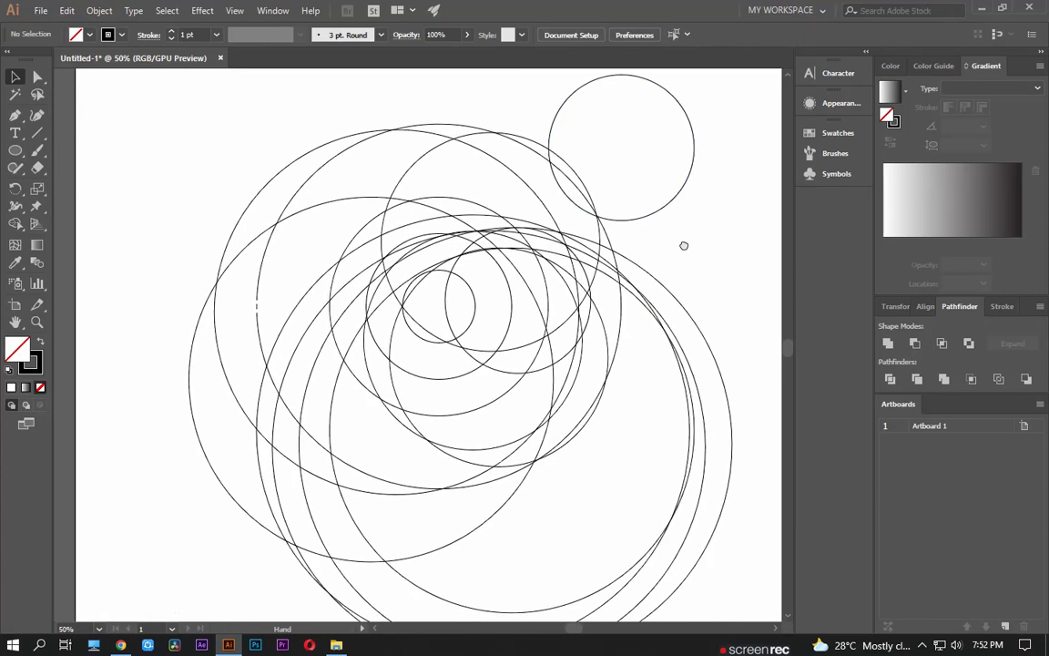
drag(684, 245, 674, 256)
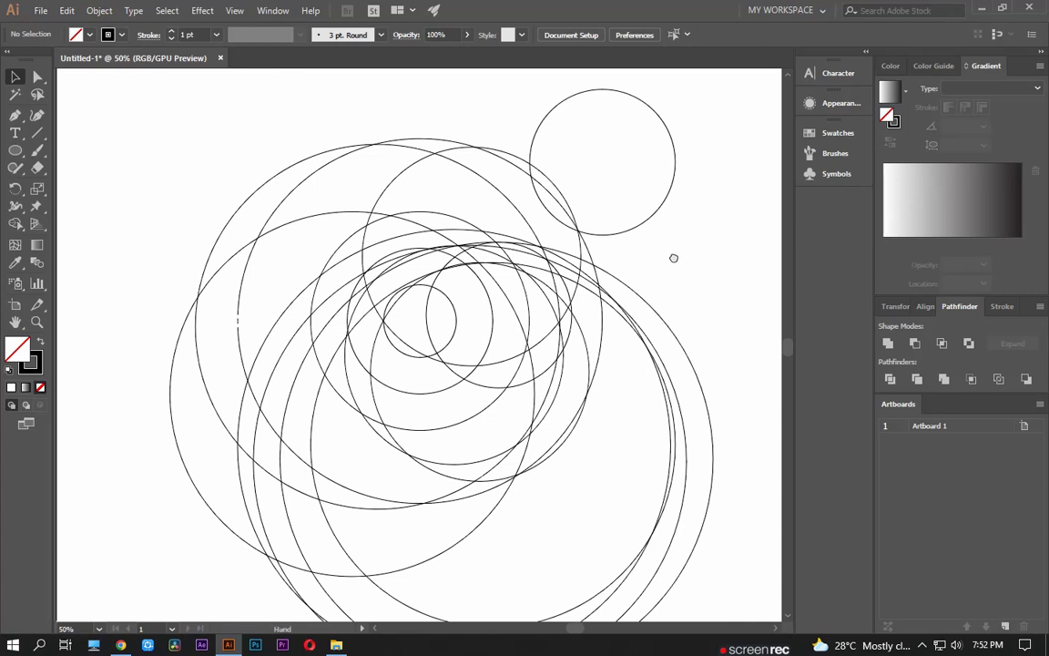
drag(672, 258, 677, 274)
scroll(677, 274, down, 1)
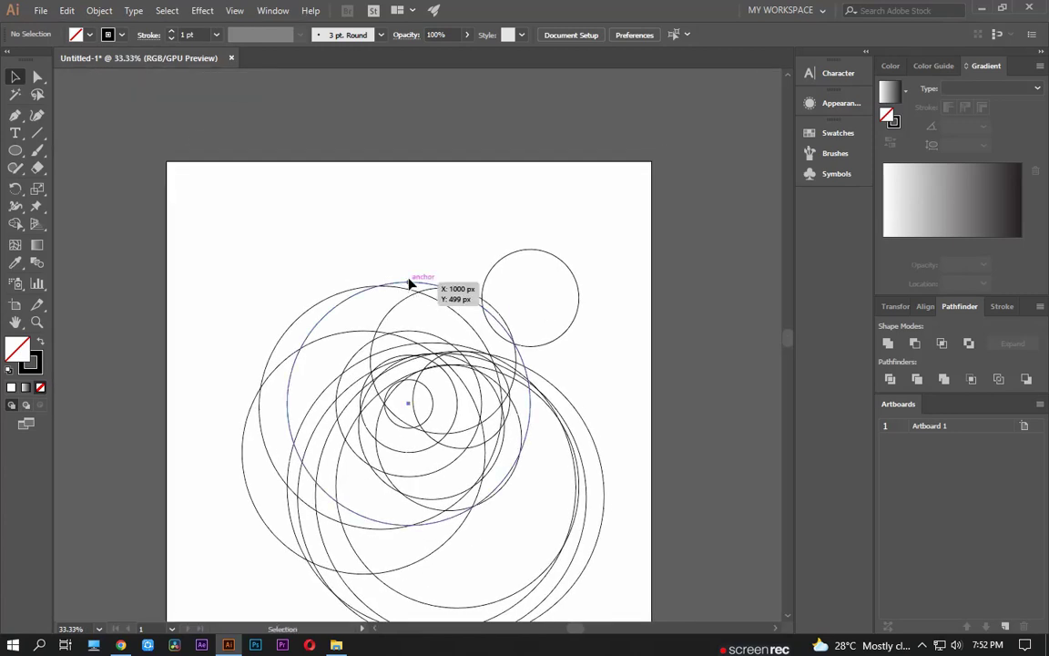
drag(409, 283, 409, 135)
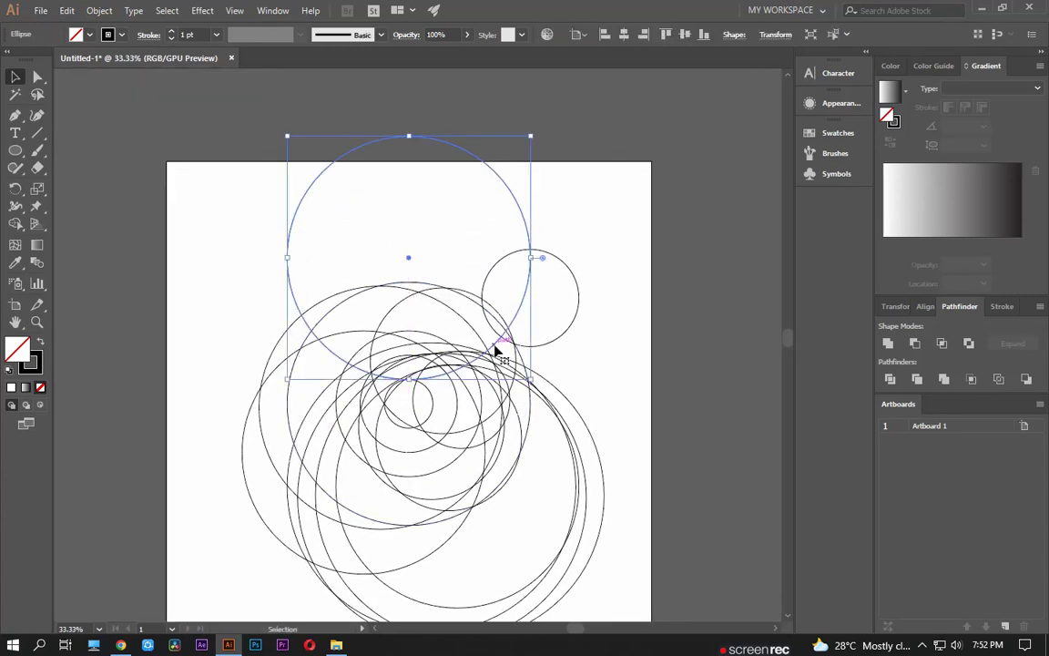
drag(497, 349, 487, 250)
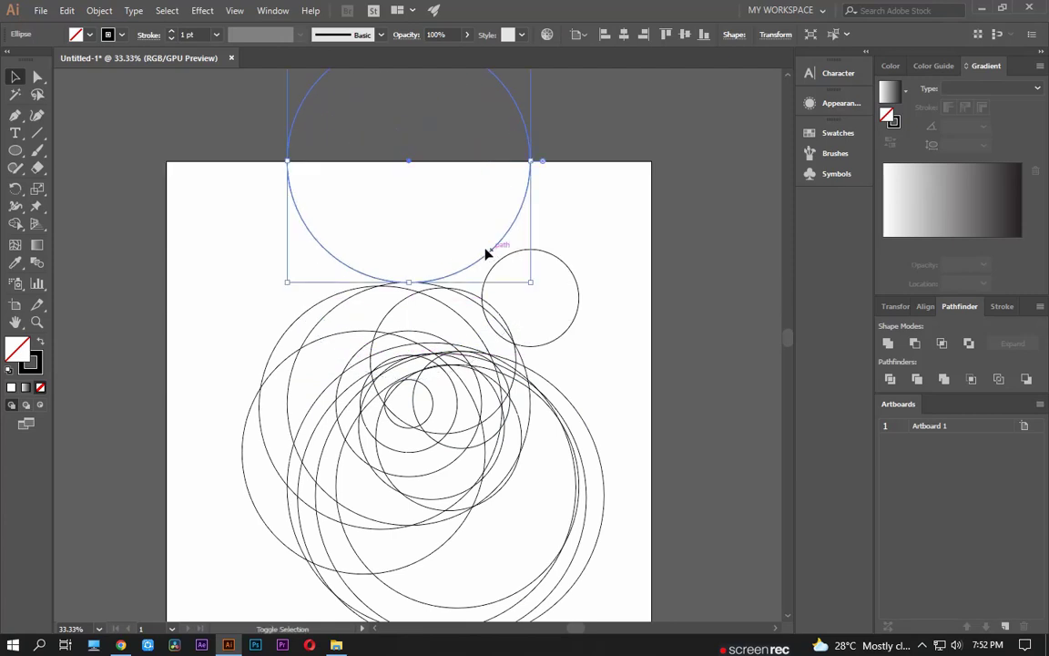
click(424, 253)
Step: Copy the top circle down-right, then marquee-select all the construction circles
scroll(389, 264, up, 2)
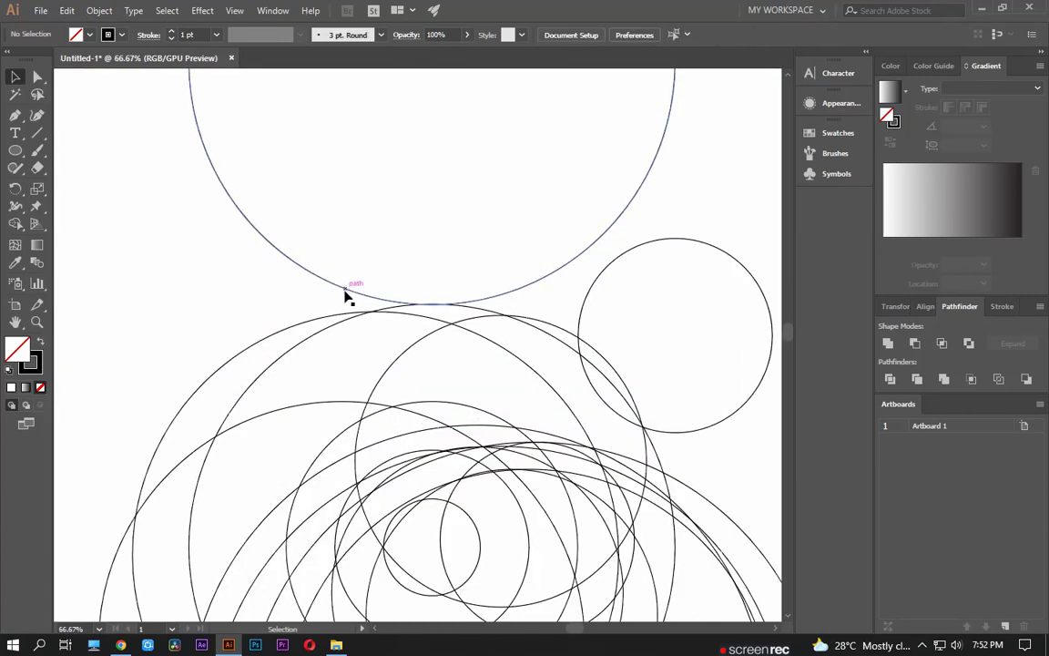
drag(346, 295, 413, 415)
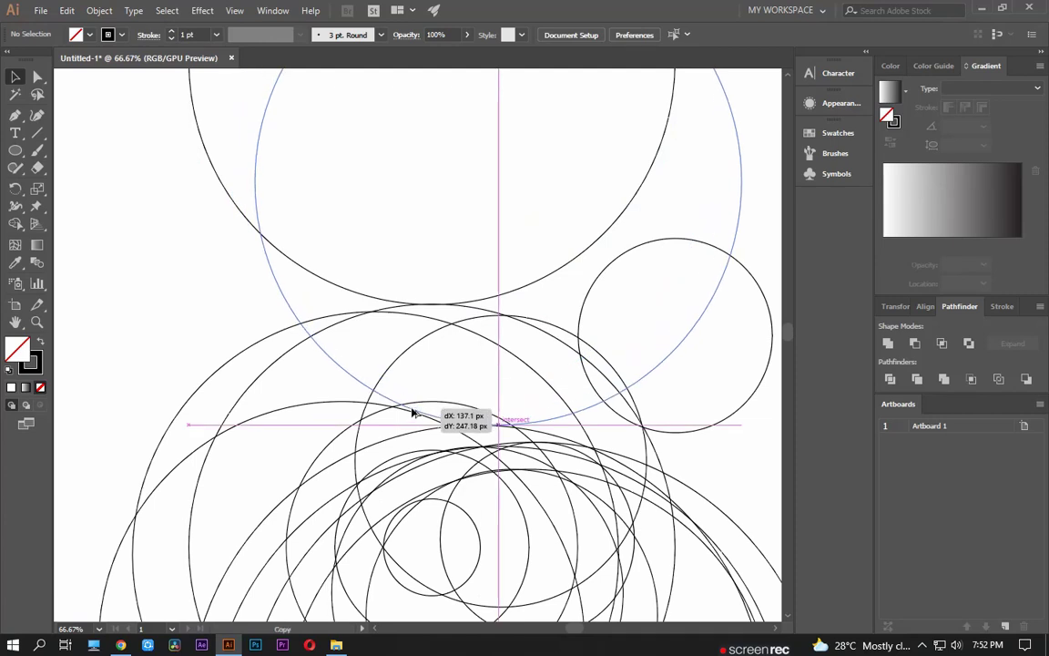
drag(413, 414, 413, 415)
scroll(335, 221, down, 1)
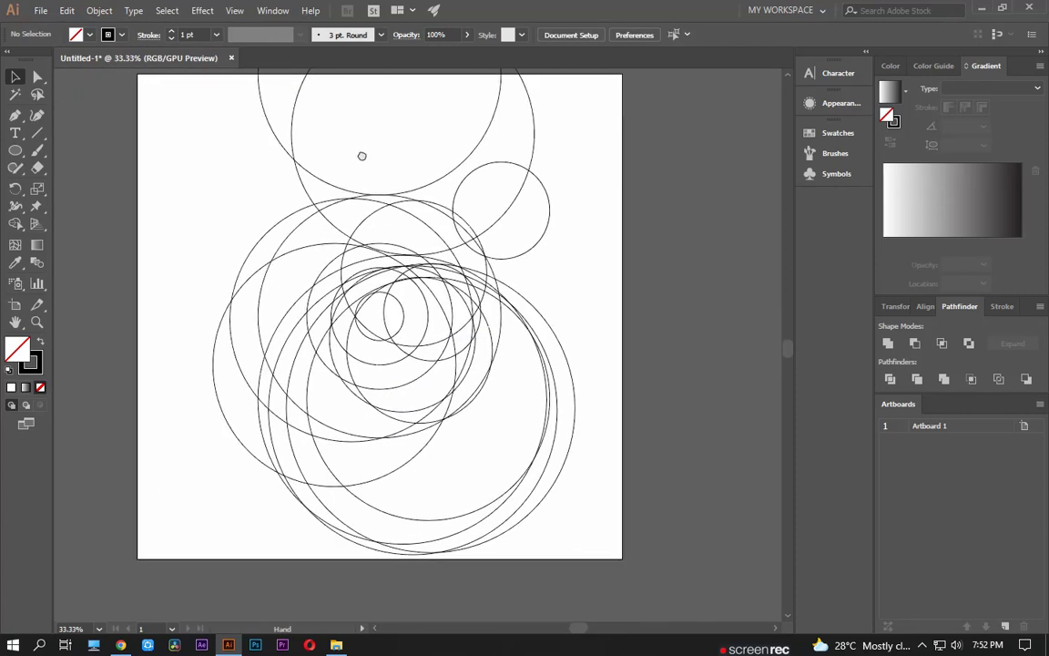
drag(255, 158, 604, 524)
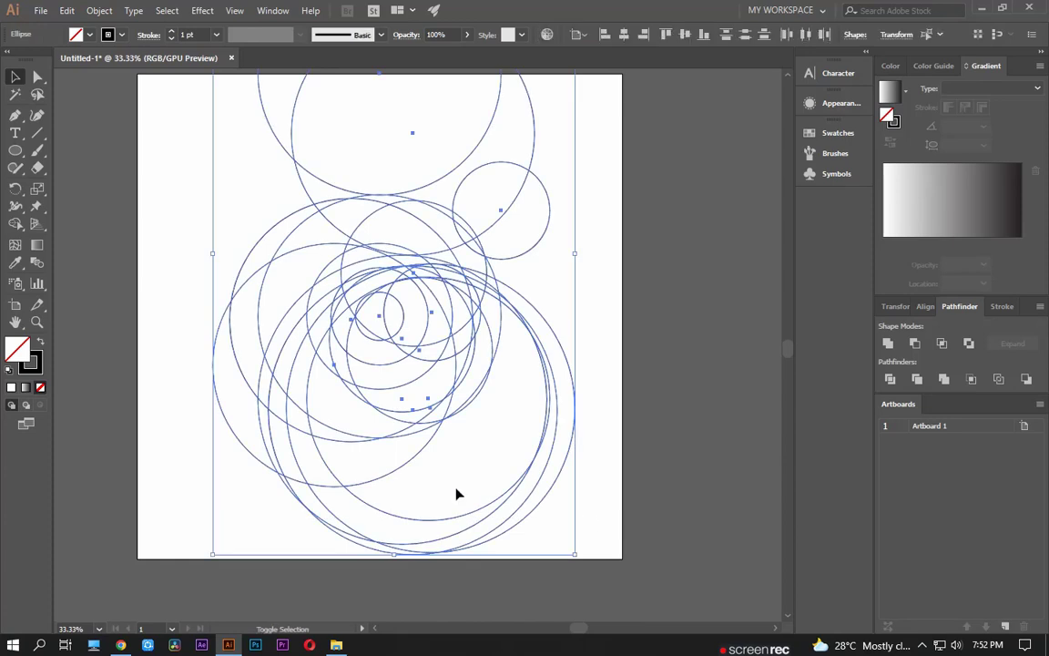
scroll(456, 495, up, 1)
Step: Use Shape Builder to merge the thin left crescent with its adjacent regions
key(shift+m)
drag(409, 434, 472, 365)
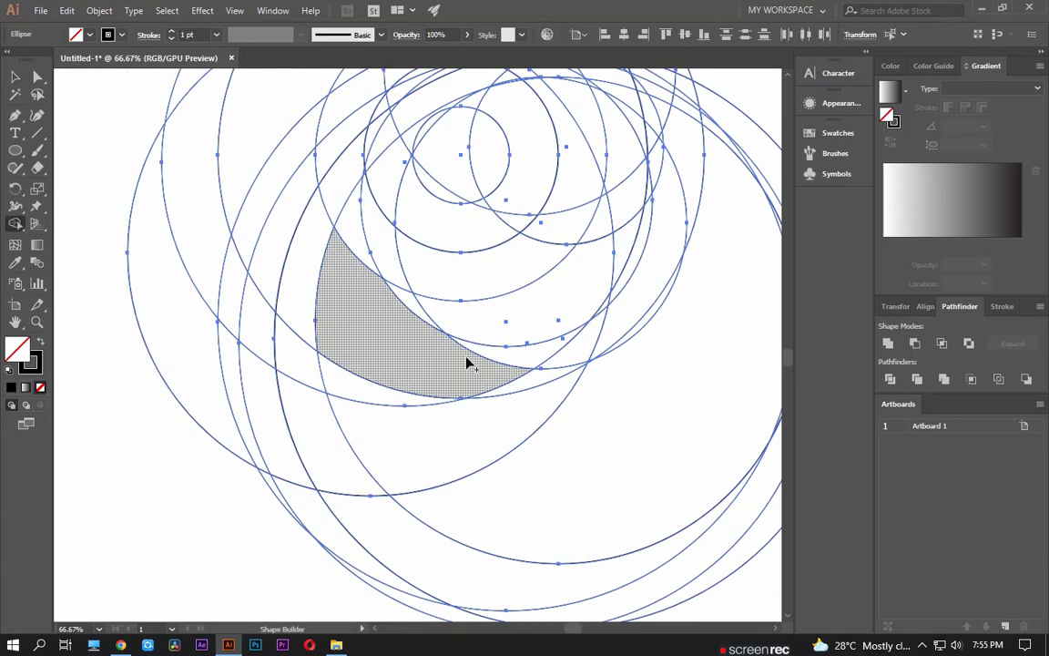
drag(334, 287, 288, 345)
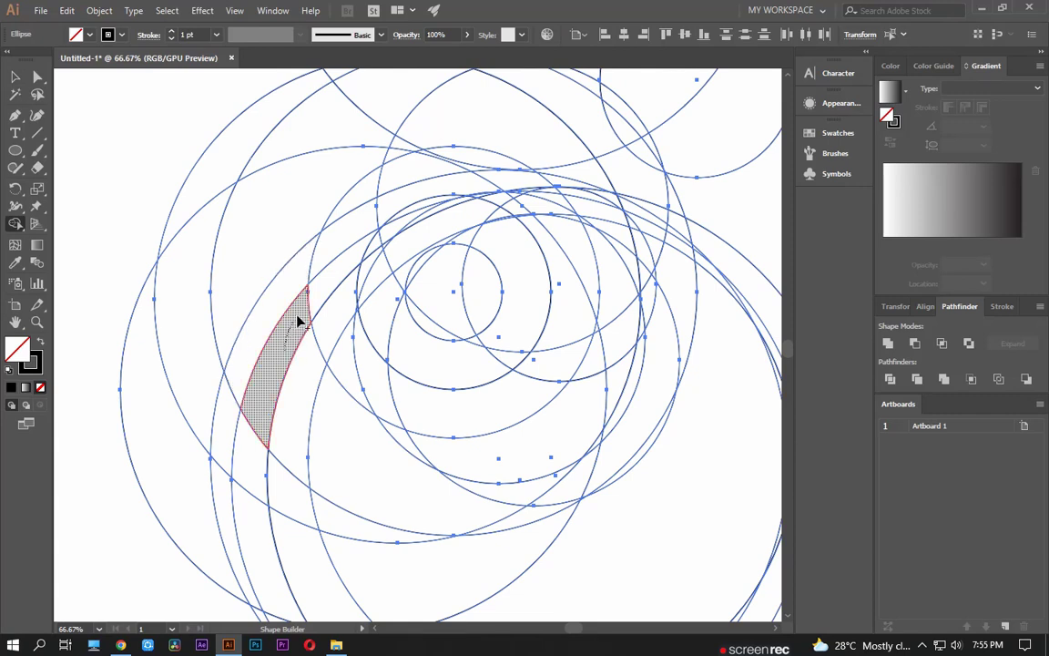
drag(299, 321, 331, 291)
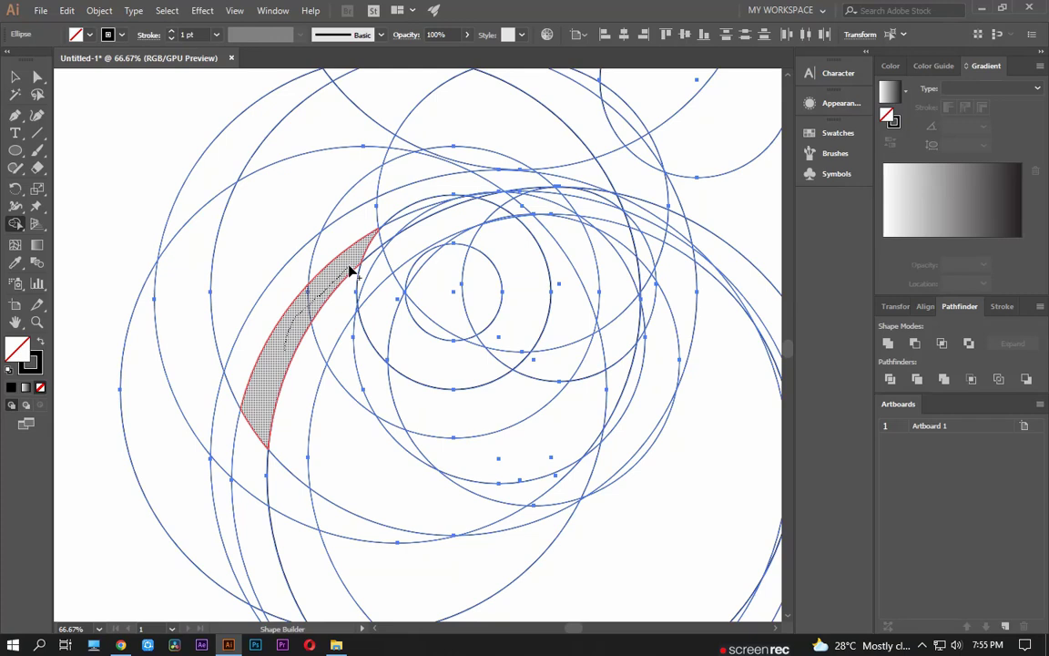
mouse_move(385, 239)
mouse_down()
mouse_move(403, 249)
mouse_move(394, 171)
mouse_up()
alt+scroll(369, 253, up, 2)
alt+scroll(410, 246, up, 2)
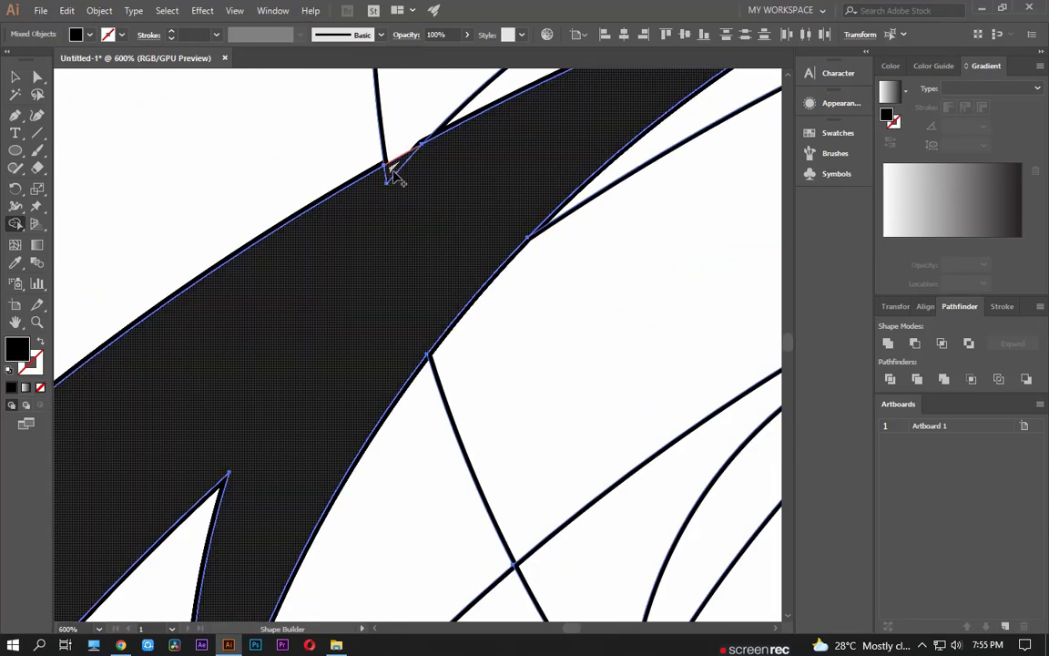
scroll(393, 187, down, 1)
scroll(391, 196, down, 2)
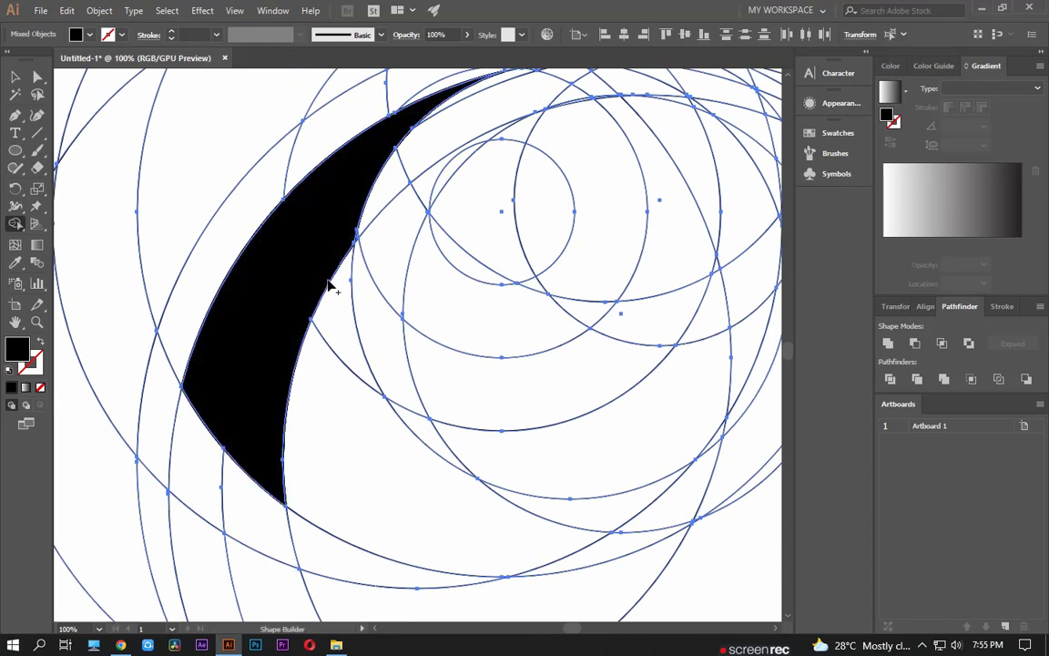
Step: Merge the upper sliver, lower crescent, notch and lower sliver into the black shape
click(349, 335)
drag(378, 287, 351, 214)
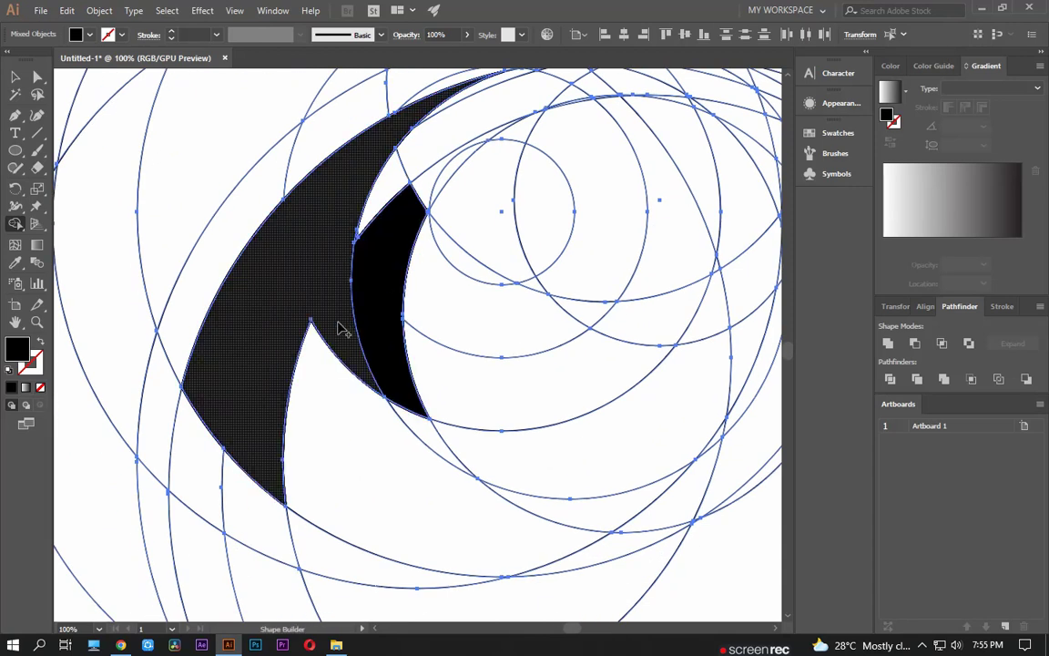
drag(310, 292, 448, 173)
drag(312, 335, 354, 363)
scroll(346, 337, down, 2)
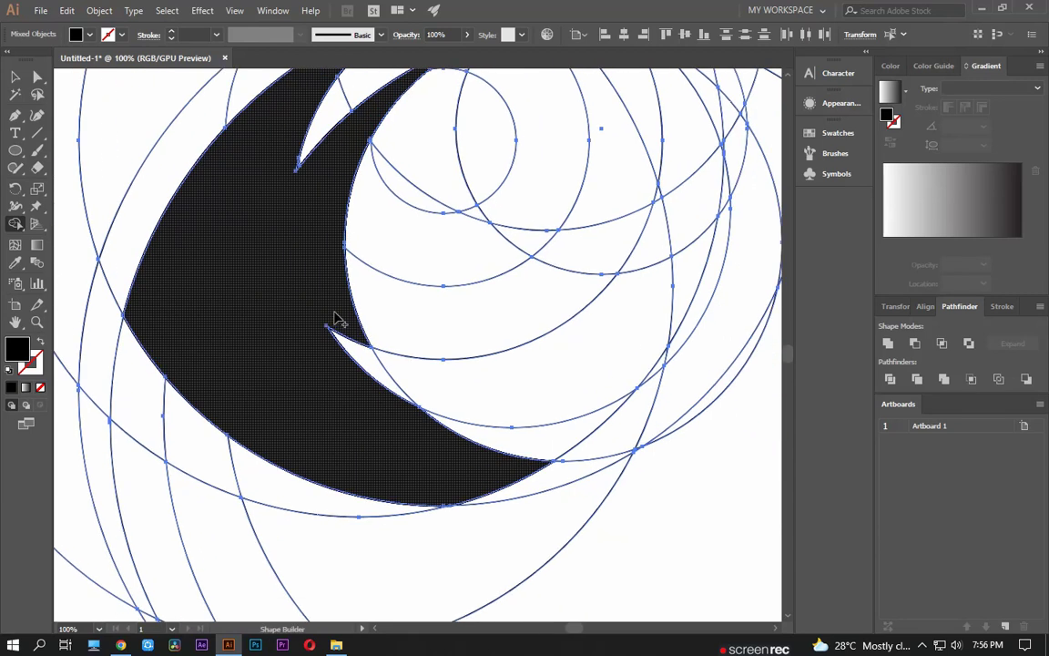
drag(336, 319, 362, 403)
scroll(401, 428, down, 2)
drag(417, 454, 449, 456)
scroll(392, 460, down, 2)
scroll(346, 392, up, 1)
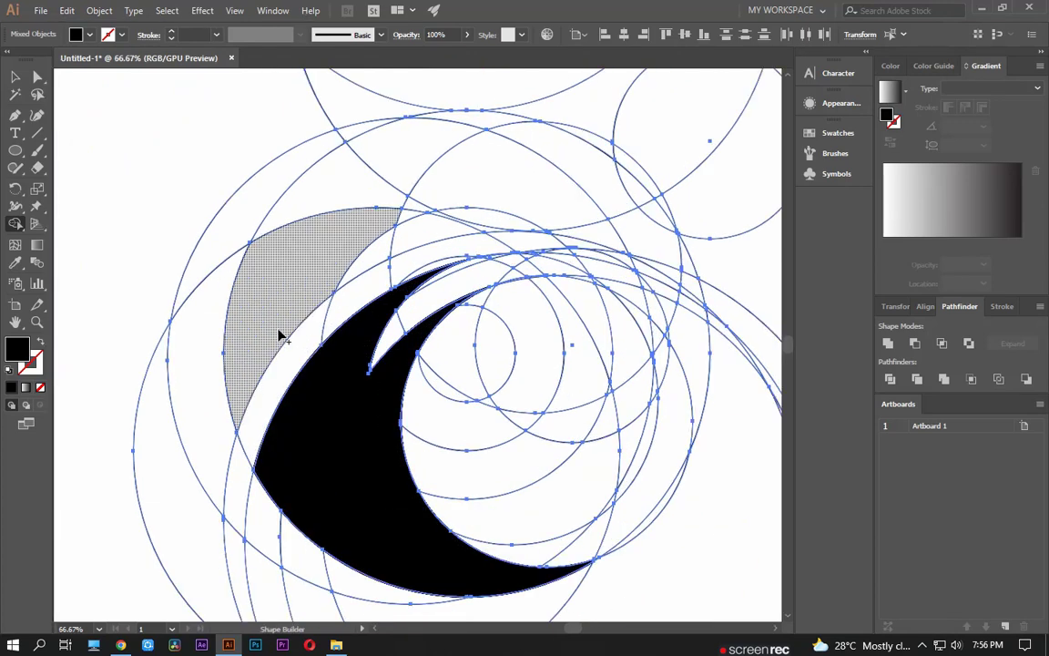
Step: Merge the region above, small triangle, hatched region and a sliver into the black shape
drag(300, 228, 246, 217)
scroll(446, 198, up, 2)
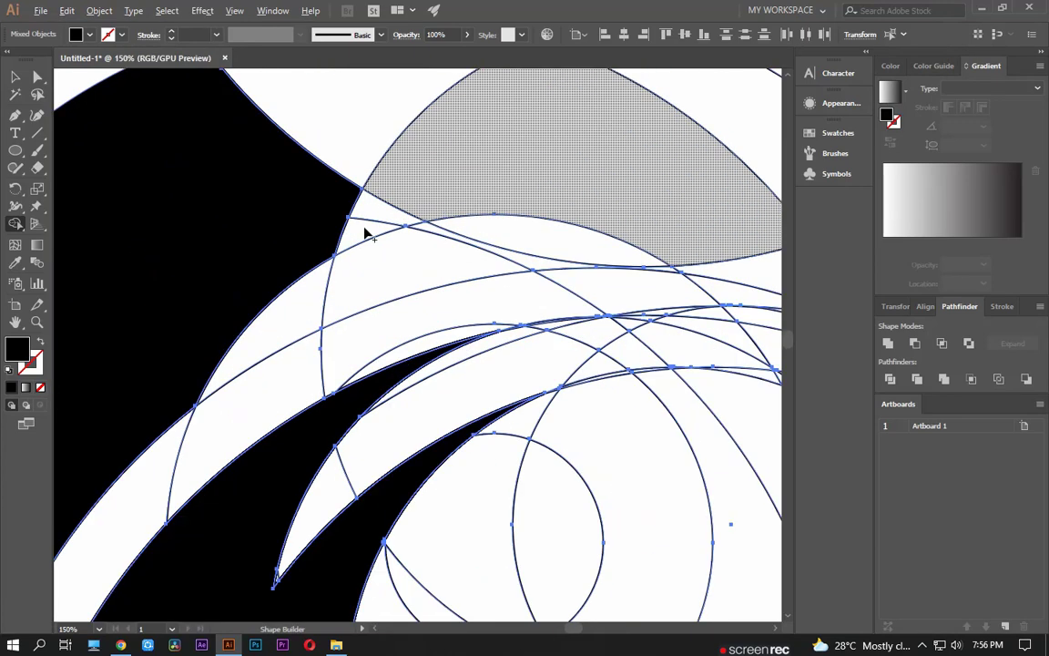
mouse_move(394, 241)
mouse_down()
mouse_move(414, 190)
mouse_move(398, 237)
mouse_up()
scroll(313, 266, up, 2)
drag(314, 265, 276, 183)
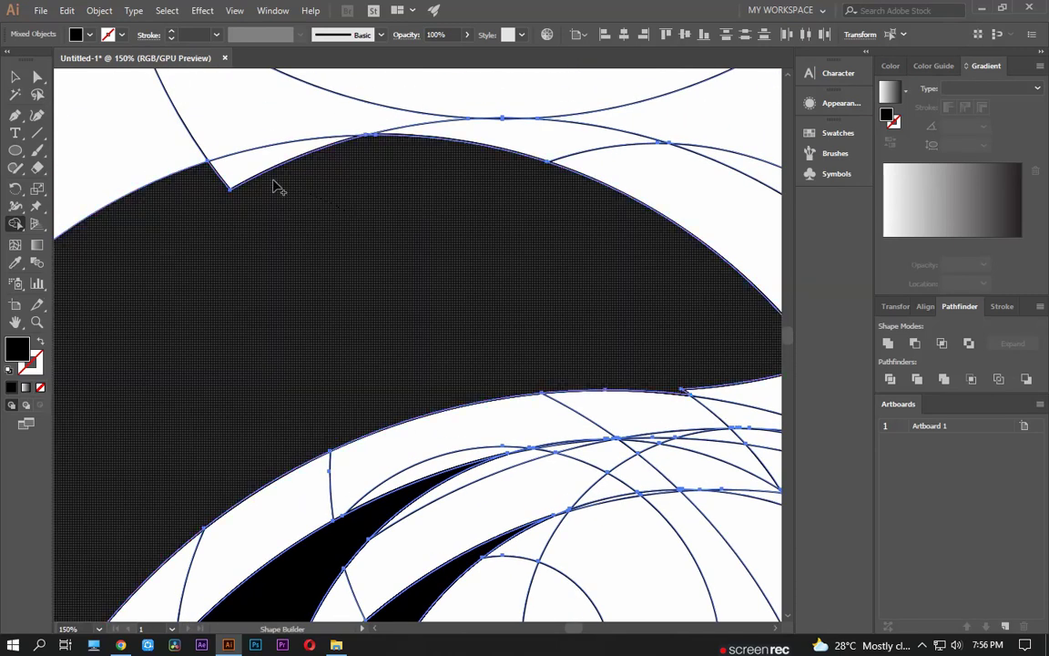
scroll(386, 286, down, 3)
scroll(383, 290, right, 1)
scroll(384, 287, up, 1)
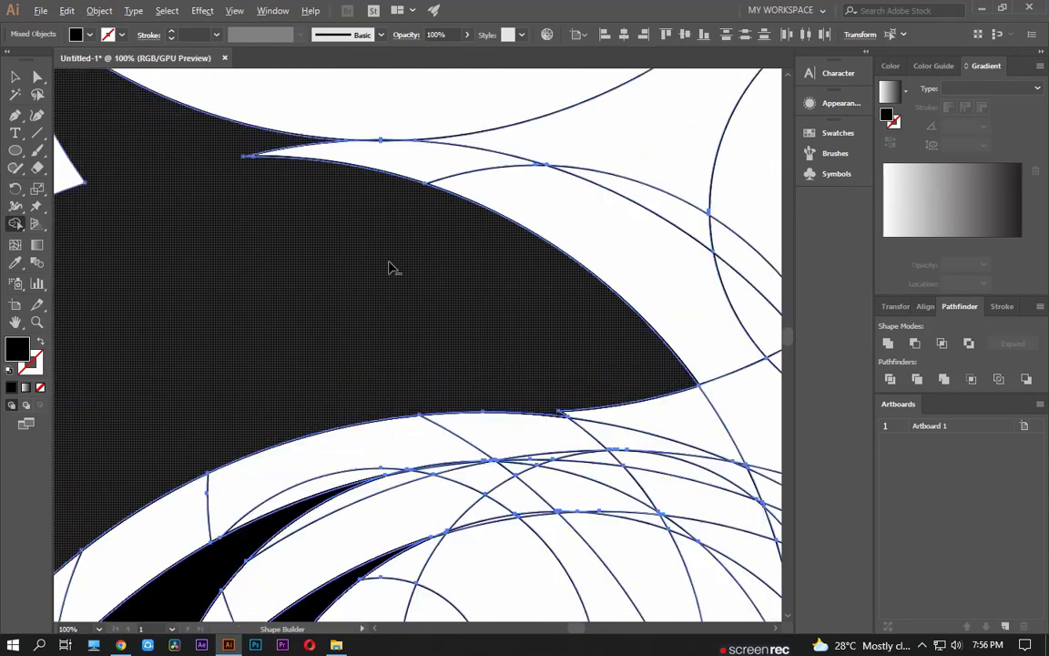
drag(312, 179, 509, 210)
scroll(307, 206, down, 2)
scroll(307, 206, right, 2)
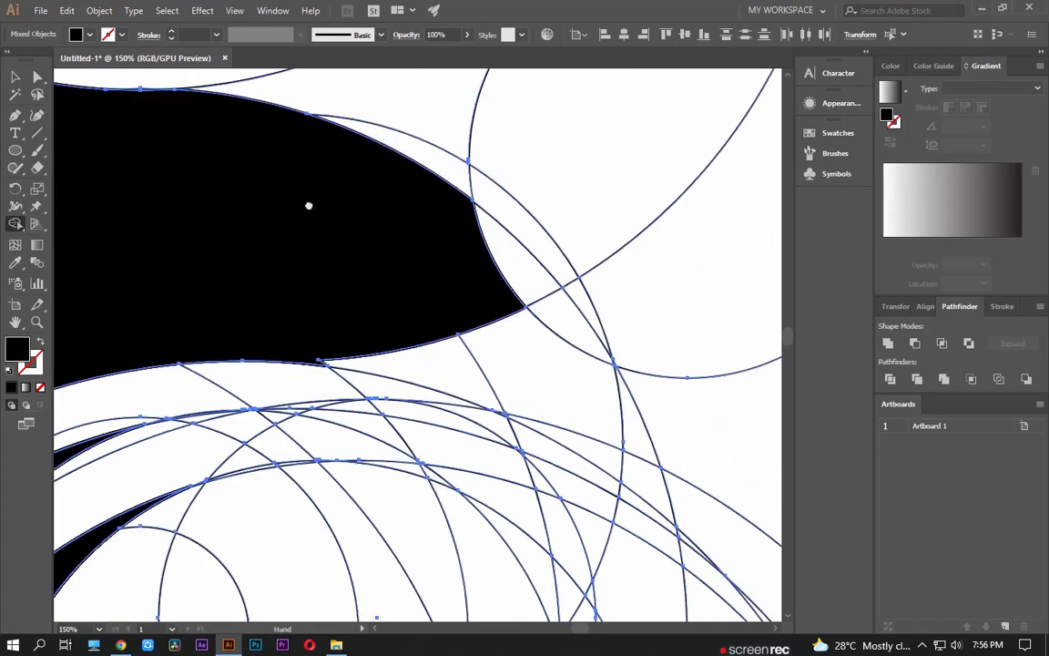
Step: Merge the regions below and the remaining thin slivers on the right into the shape
click(383, 353)
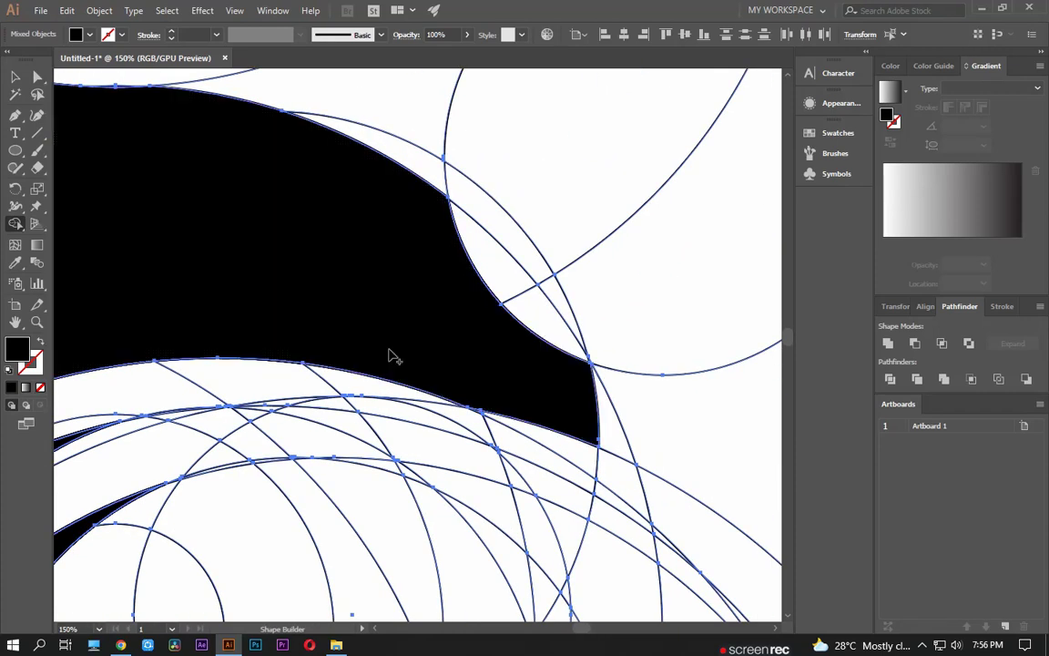
scroll(473, 260, down, 3)
scroll(473, 261, right, 1)
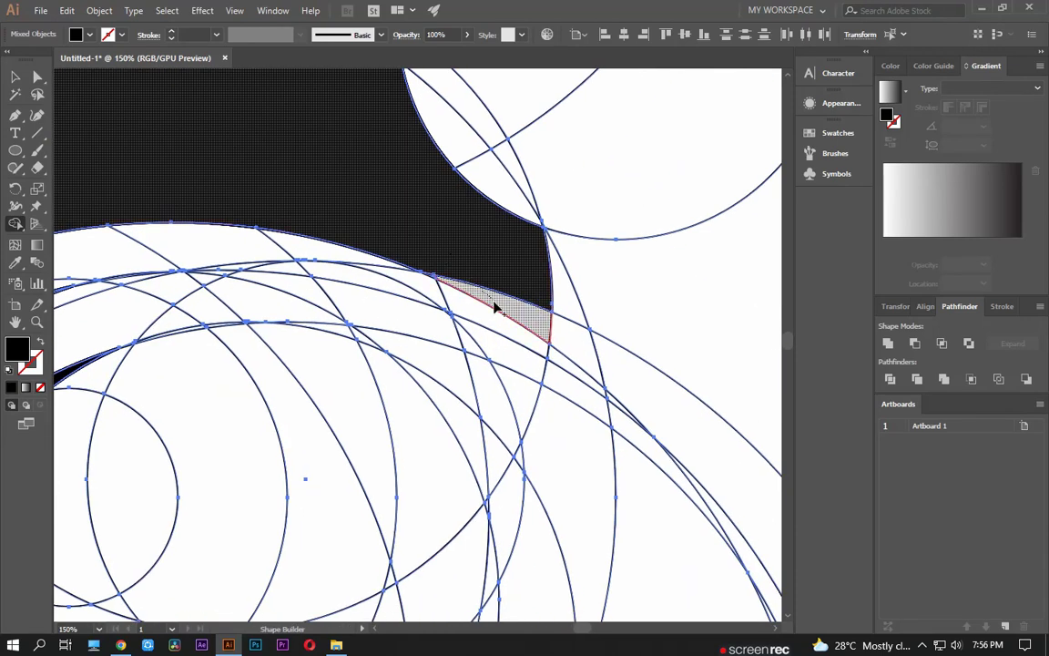
drag(497, 310, 520, 387)
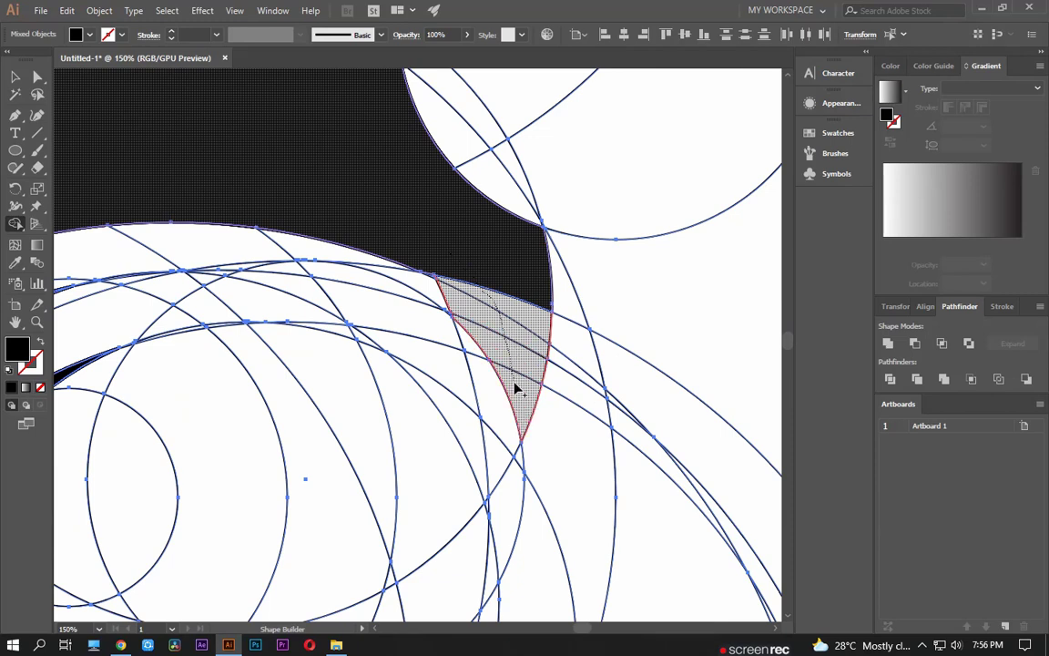
scroll(387, 261, up, 2)
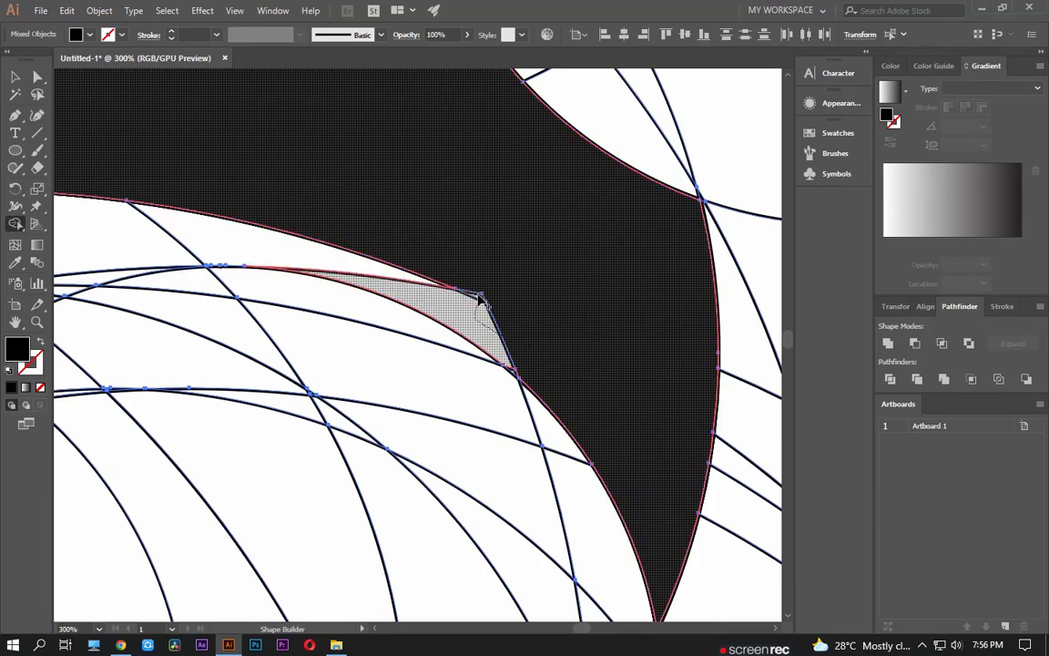
click(480, 298)
scroll(501, 301, down, 1)
drag(511, 305, 538, 309)
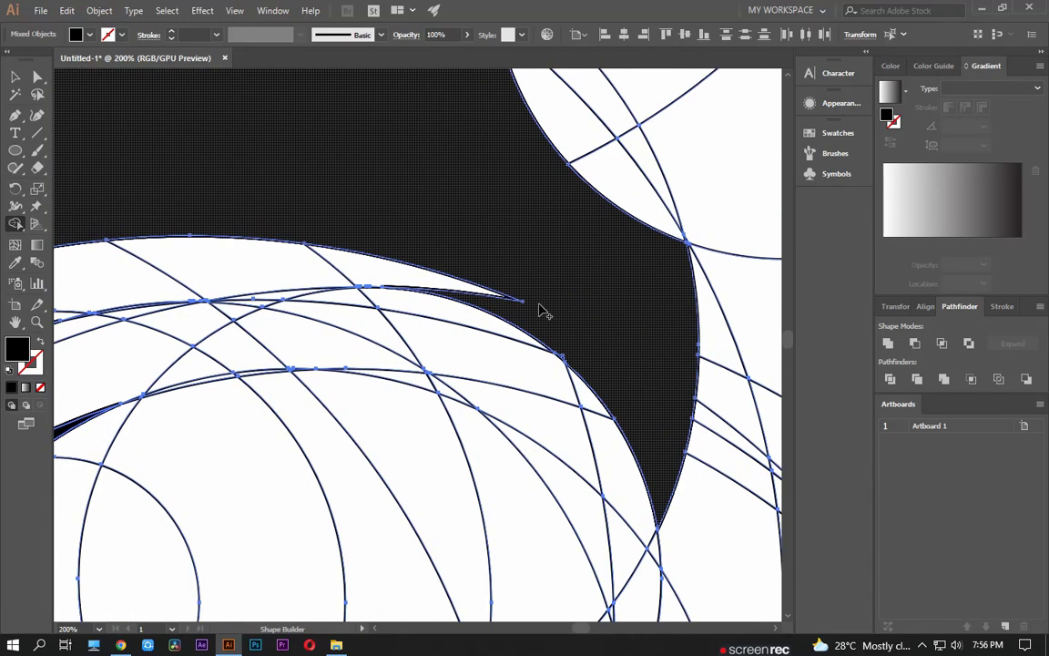
click(479, 284)
drag(414, 247, 497, 270)
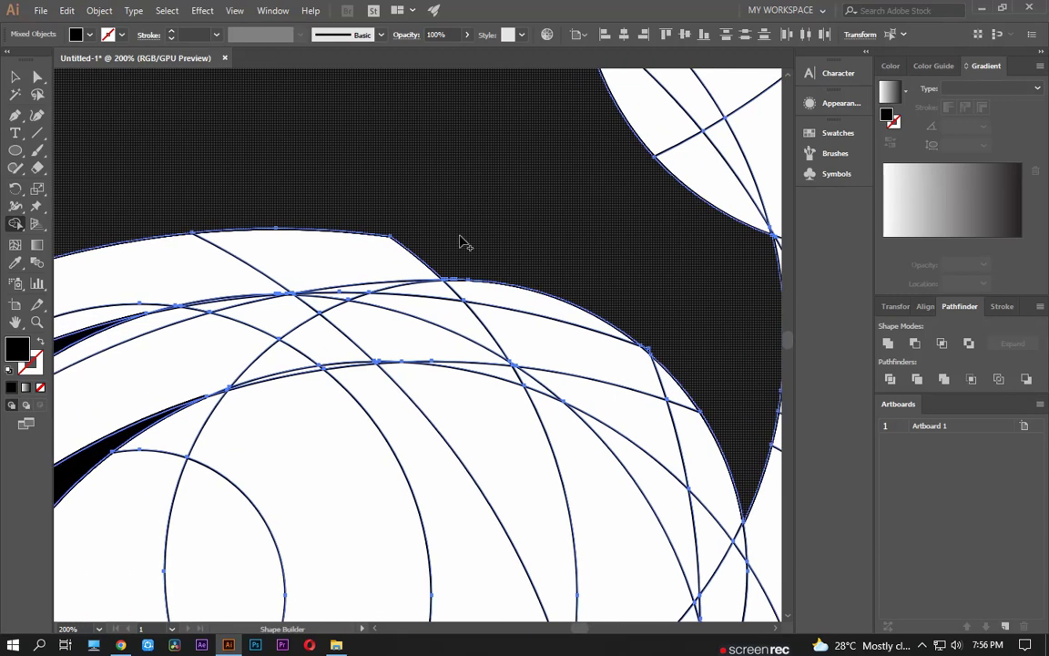
Step: Draw a straight Pen line from the lower arc up into the black area
key(v)
key(ctrl+shift+a)
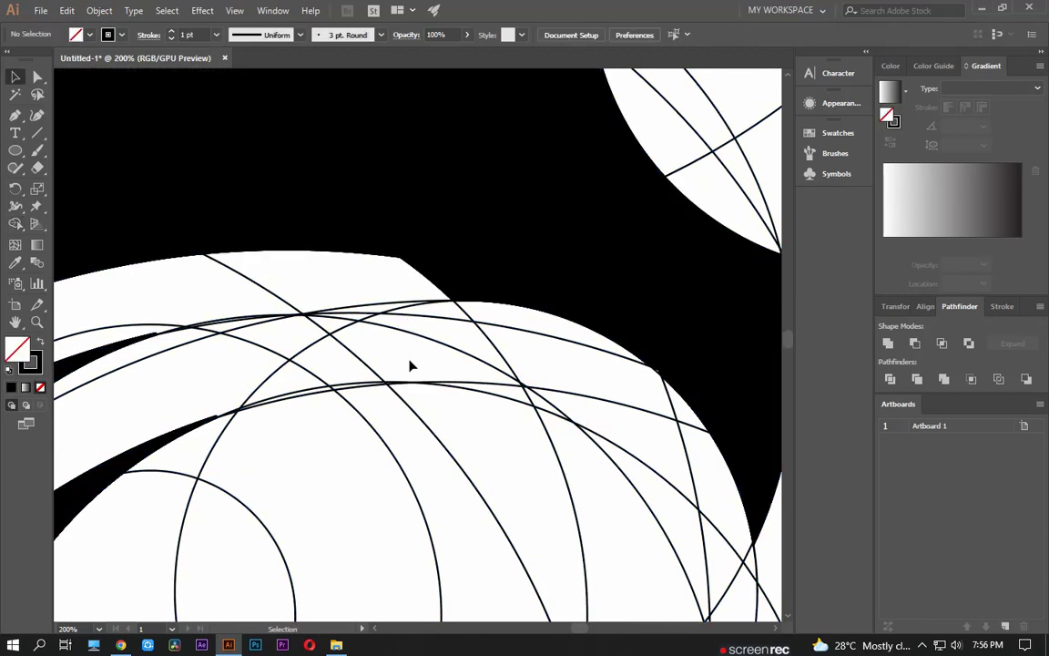
key(p)
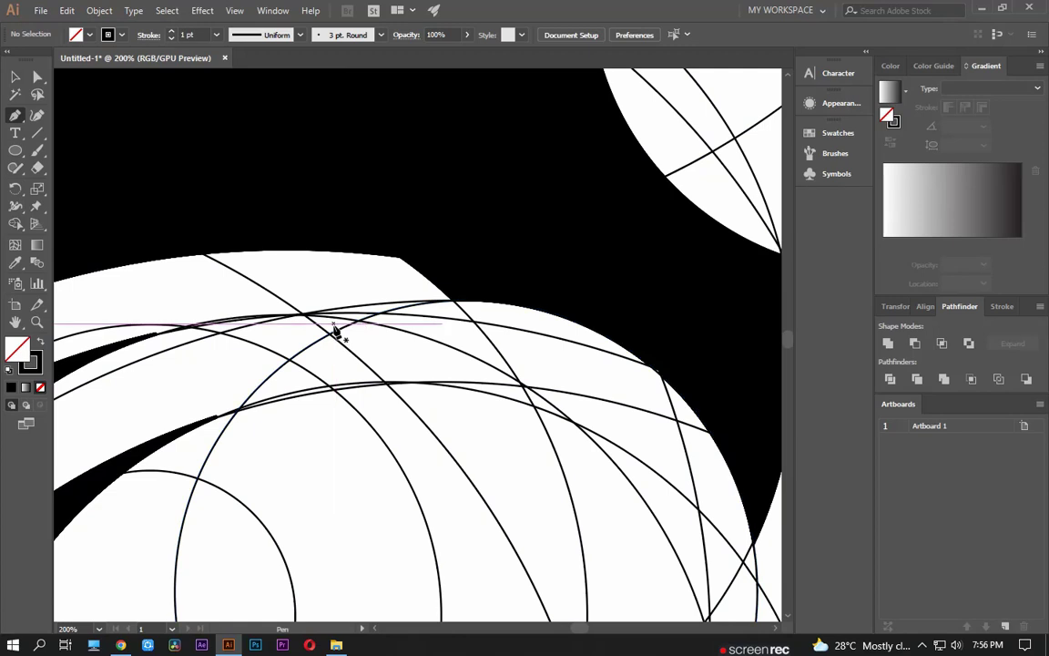
click(333, 321)
click(458, 173)
key(v)
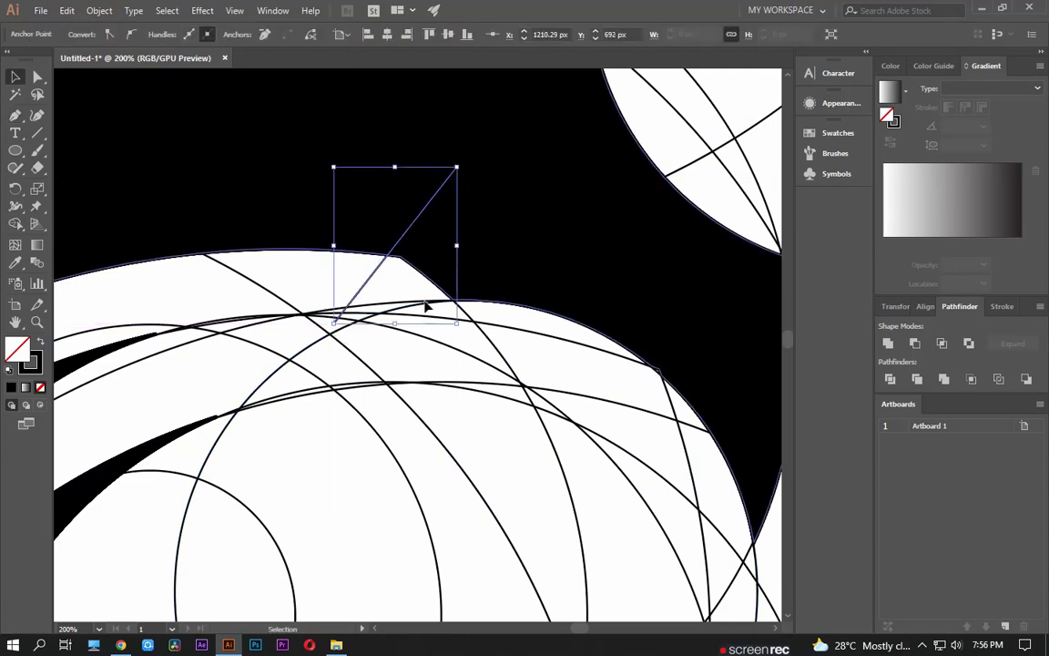
key(ctrl+shift+a)
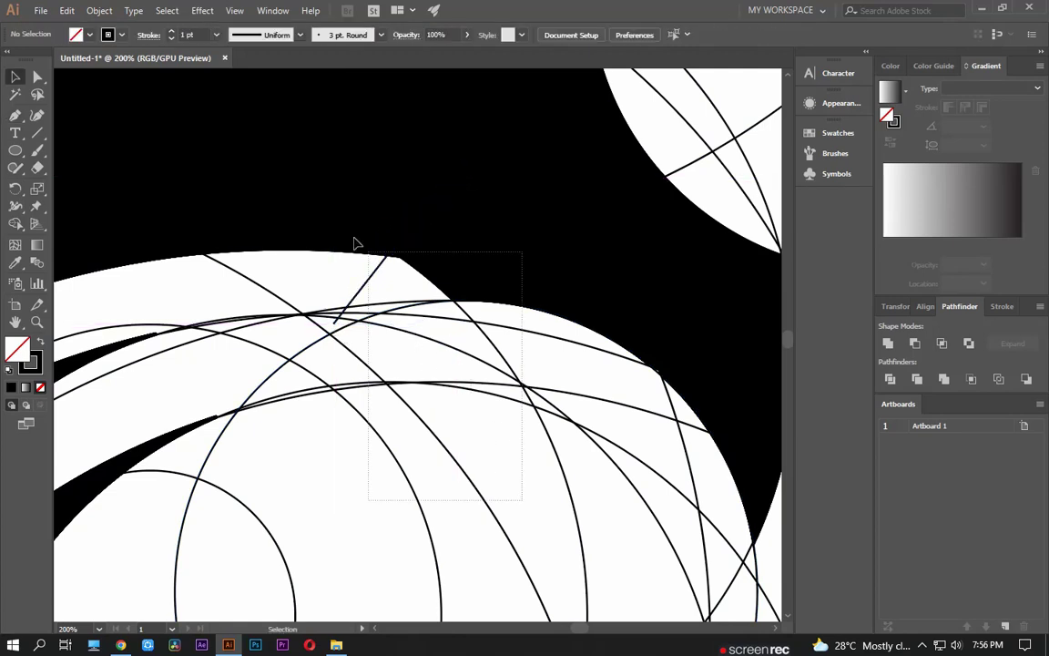
Step: Build the triangle under the line into one region and fill it black
drag(524, 507, 338, 223)
key(shift+m)
drag(431, 269, 450, 257)
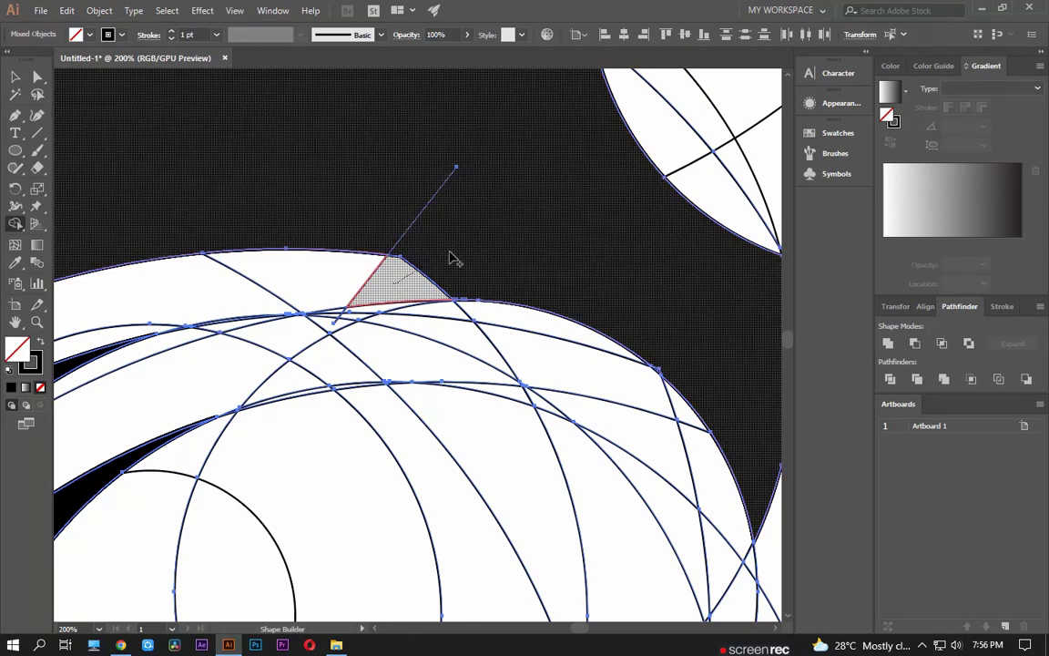
key(shift+x)
click(462, 248)
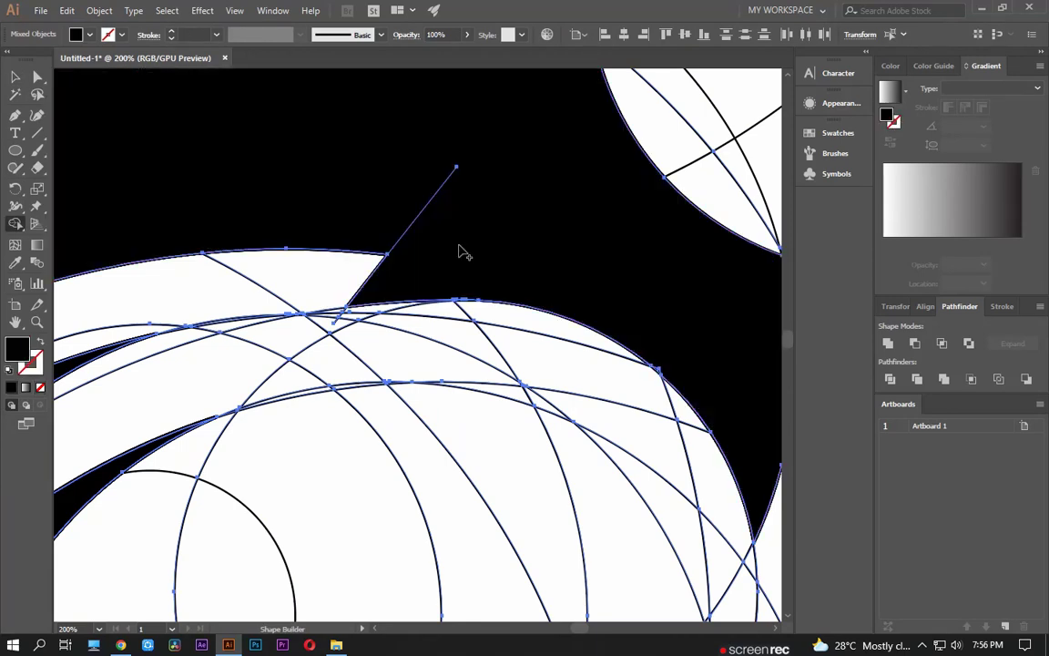
scroll(460, 205, down, 1)
scroll(407, 201, down, 1)
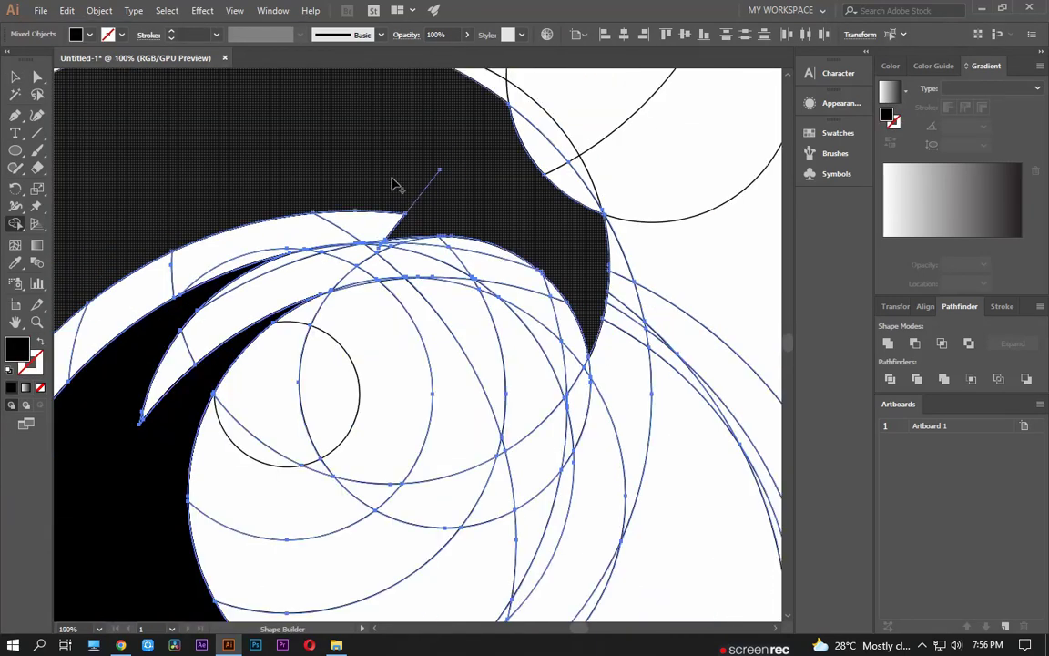
scroll(440, 227, down, 3)
Step: Delete all the construction circles, leaving only the black logo centred in view
key(v)
click(541, 242)
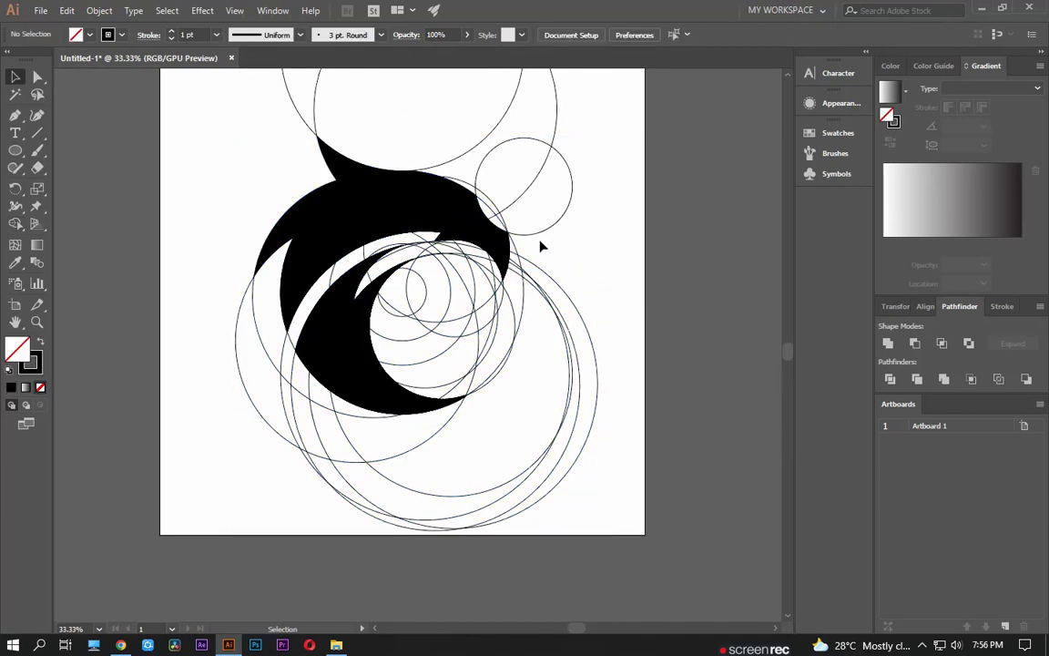
scroll(583, 238, up, 1)
click(405, 192)
scroll(298, 369, down, 2)
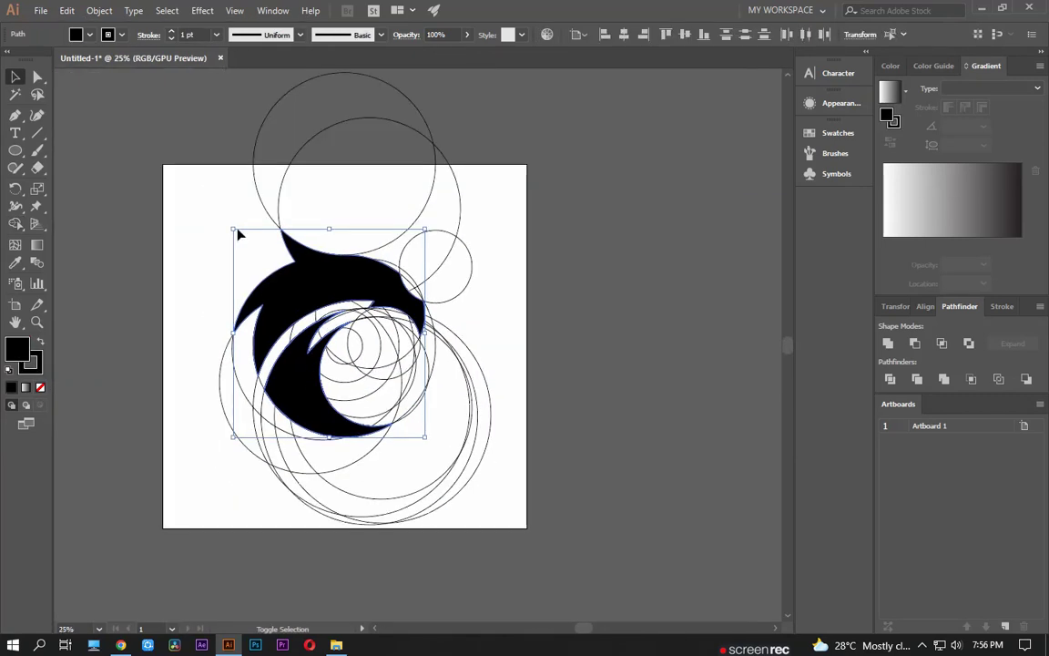
key(ctrl+a)
click(426, 365)
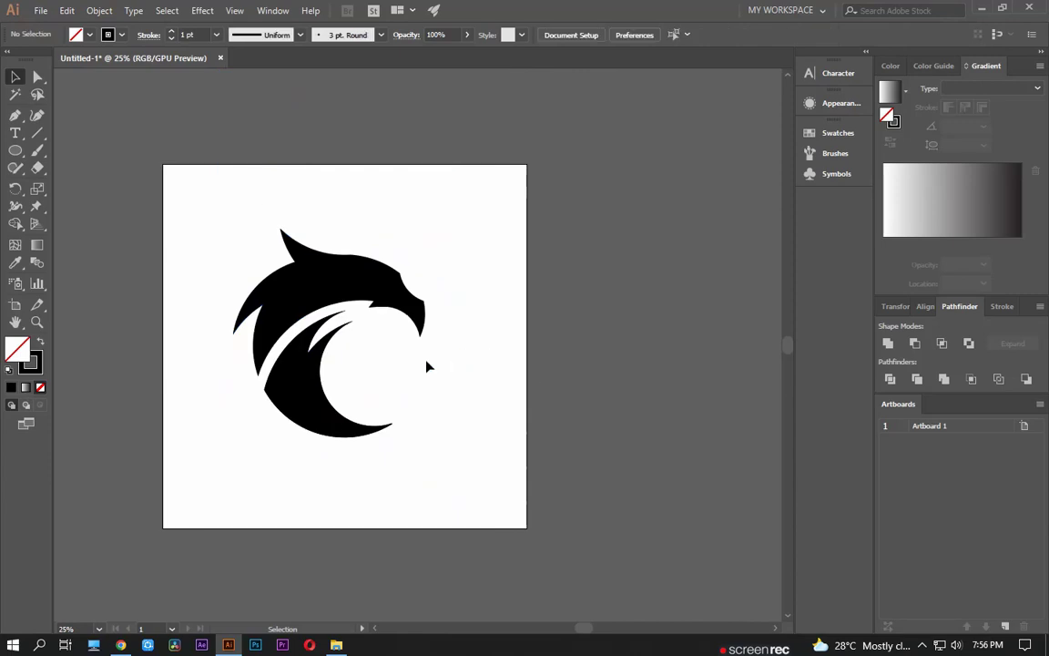
scroll(383, 365, up, 2)
drag(363, 365, 430, 370)
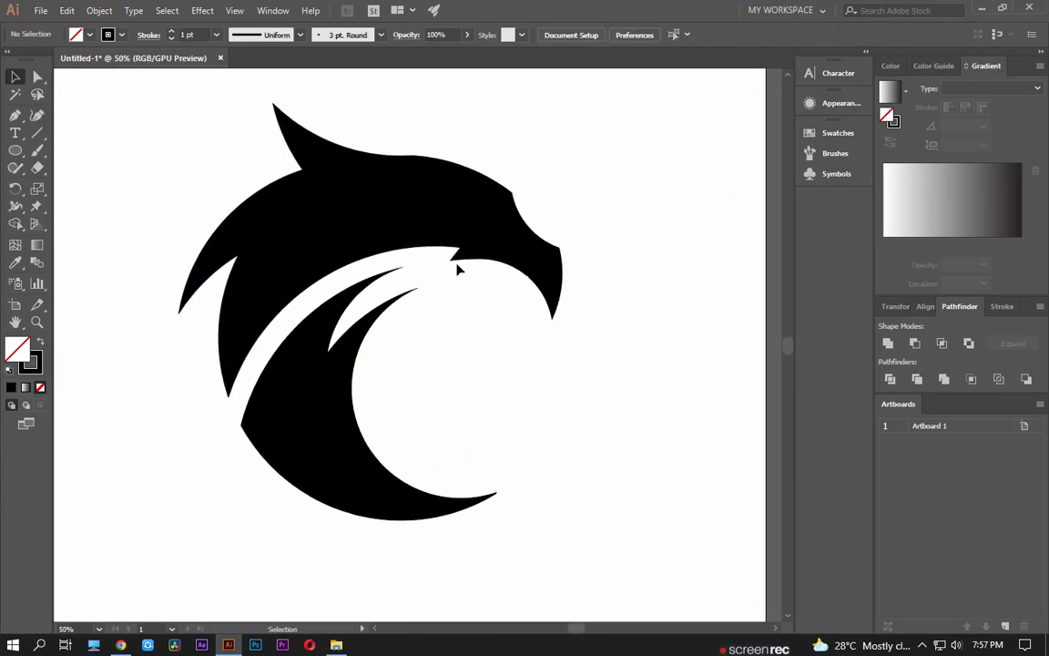
Step: Remove the extra anchor point at the kink in the logo's edge
scroll(472, 281, up, 8)
key(a)
click(512, 256)
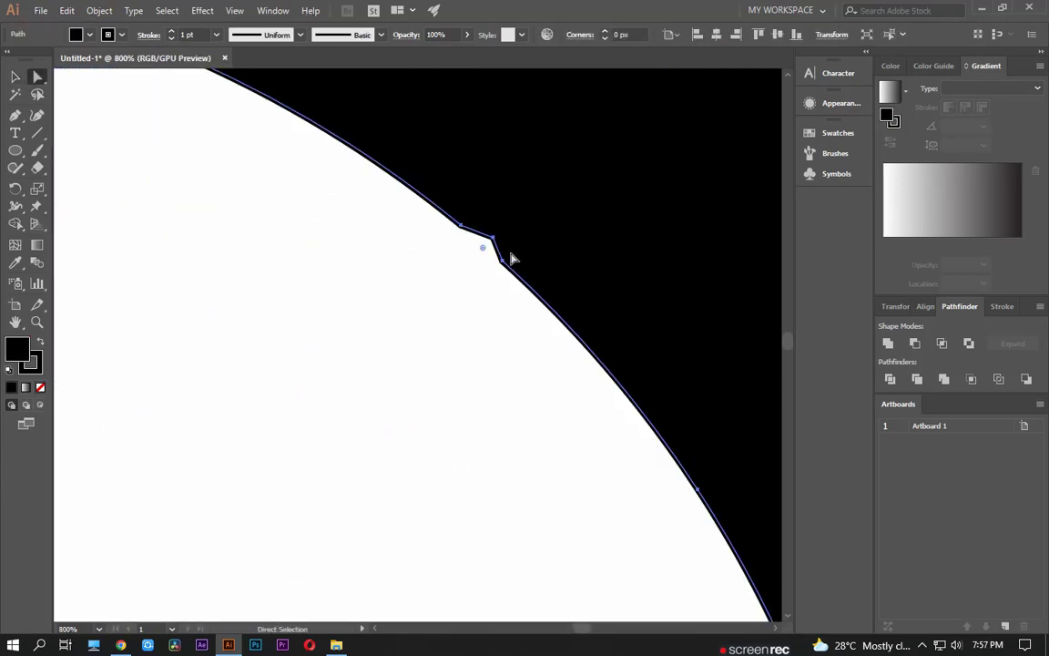
key(p)
click(493, 238)
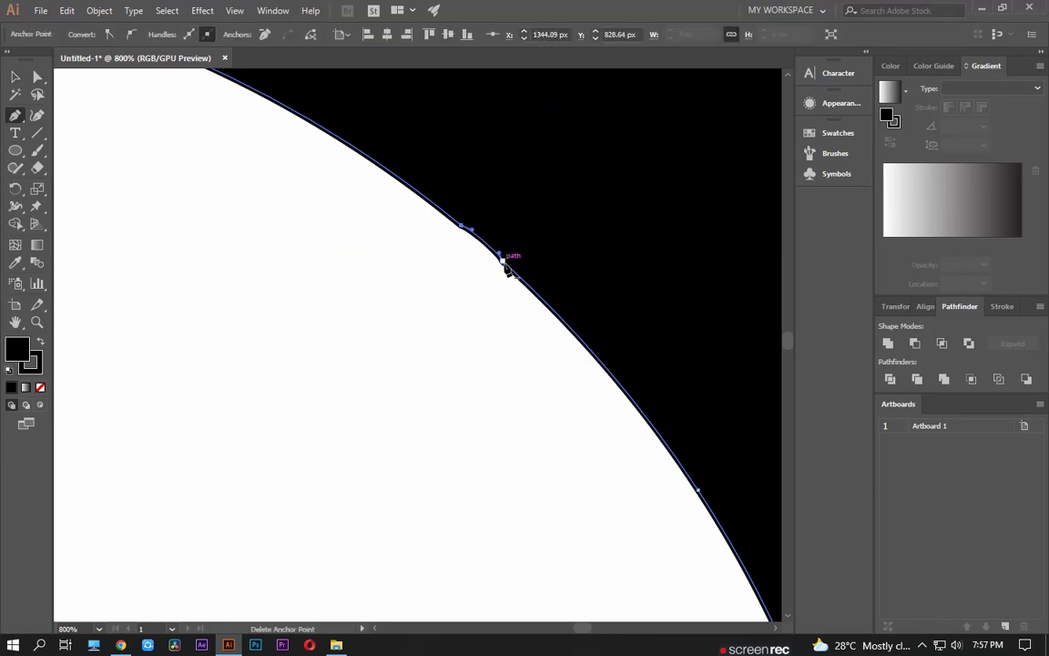
Step: Drag the direction handles onto the path line to smooth the curve
scroll(474, 239, up, 4)
key(a)
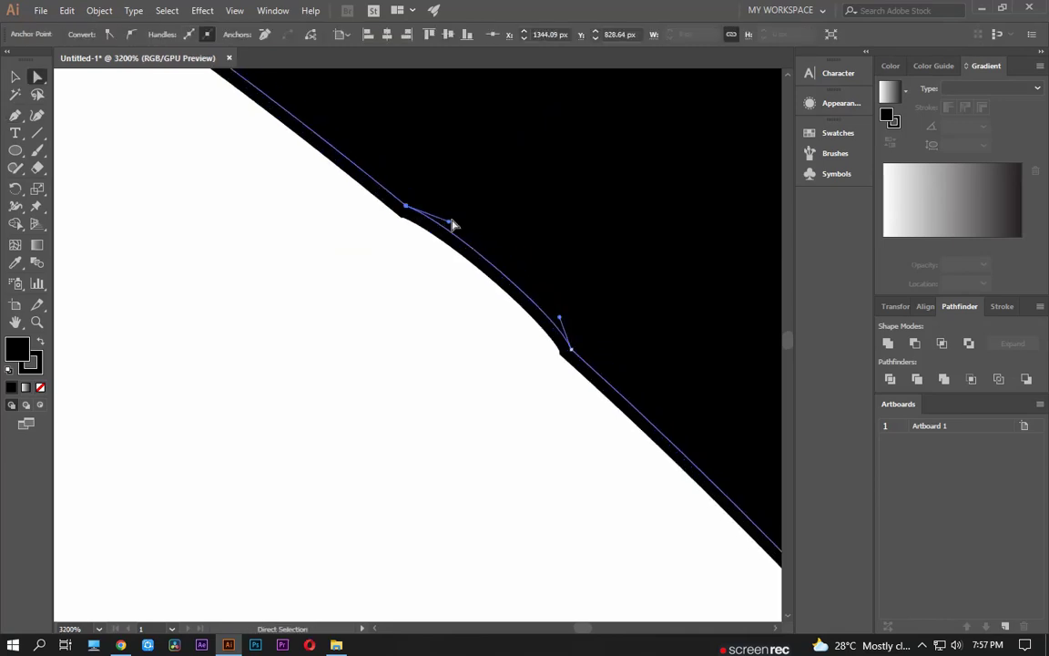
drag(449, 225, 453, 241)
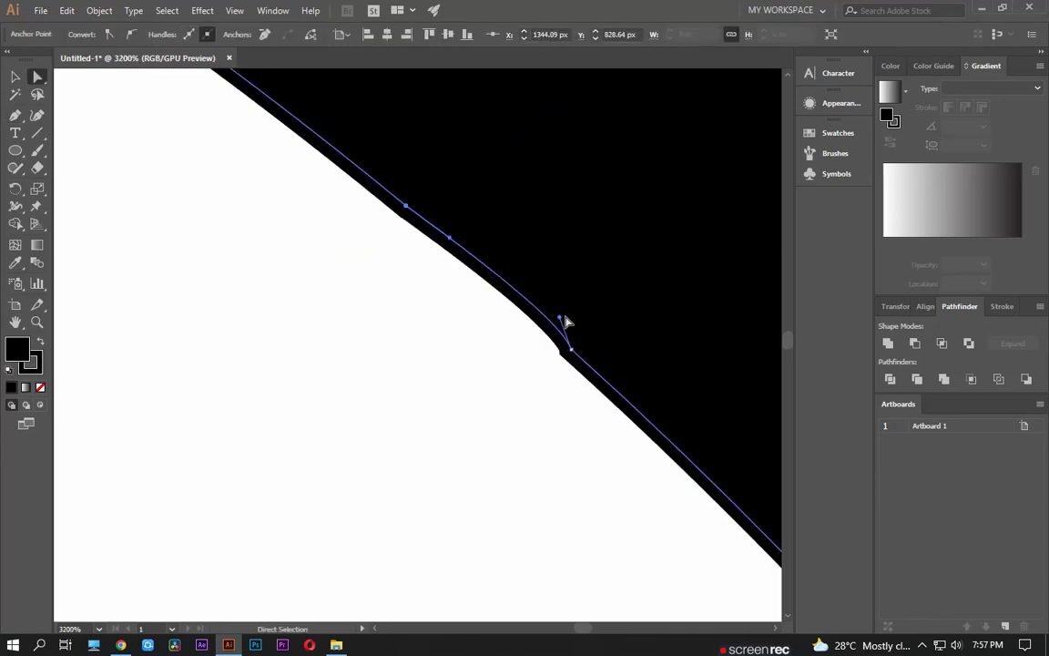
drag(558, 316, 541, 318)
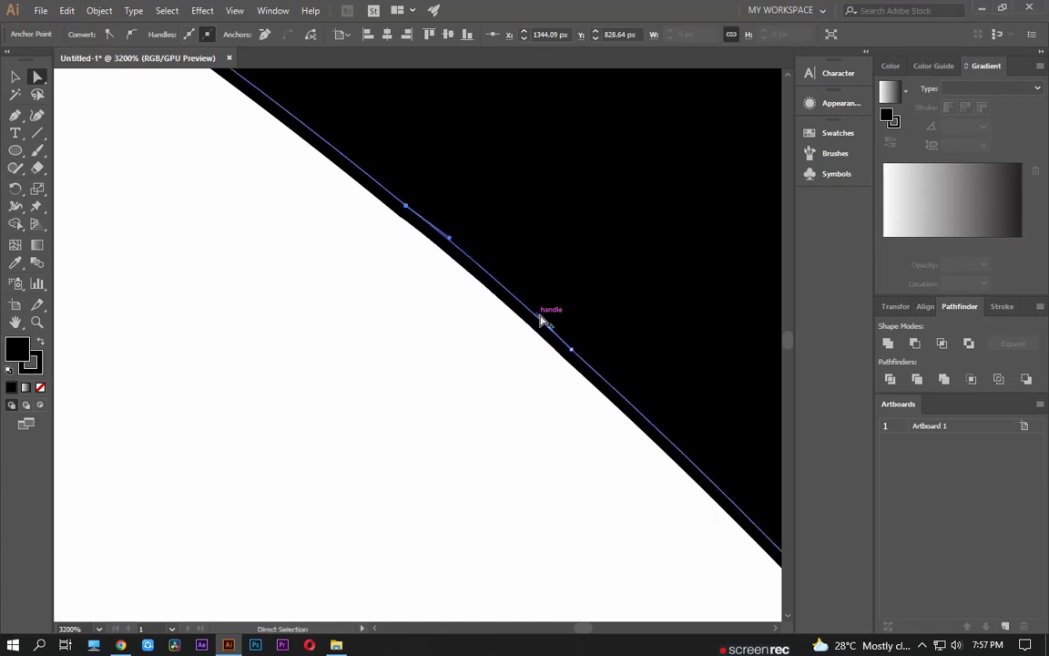
scroll(543, 318, down, 8)
scroll(546, 311, down, 2)
scroll(541, 336, down, 2)
key(v)
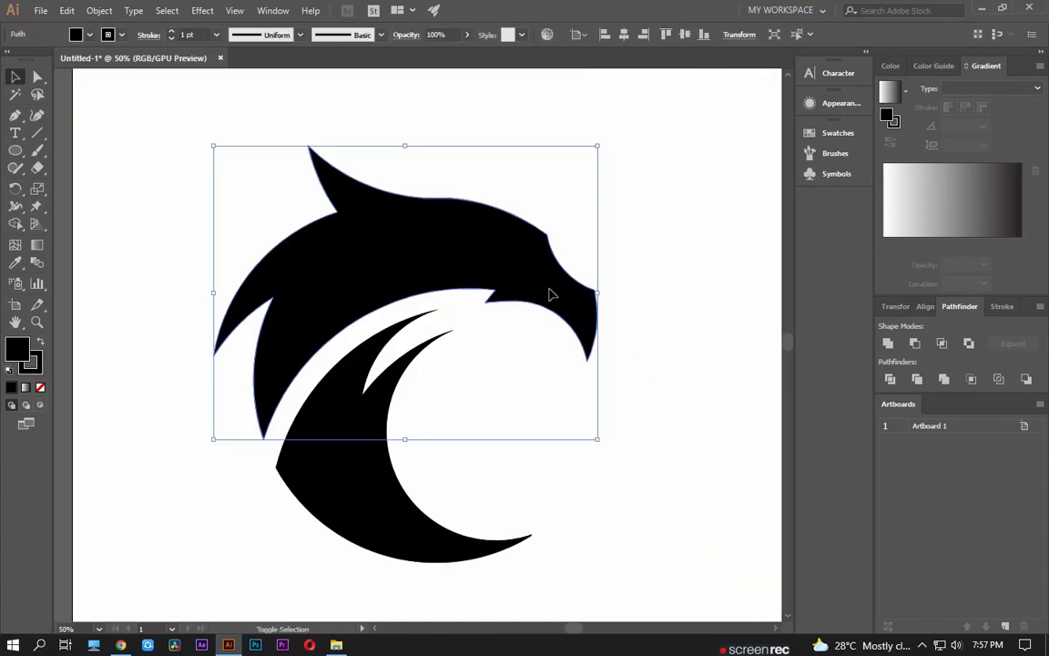
Step: Remove the strokes from the eagle head and lower crescent shapes
click(18, 57)
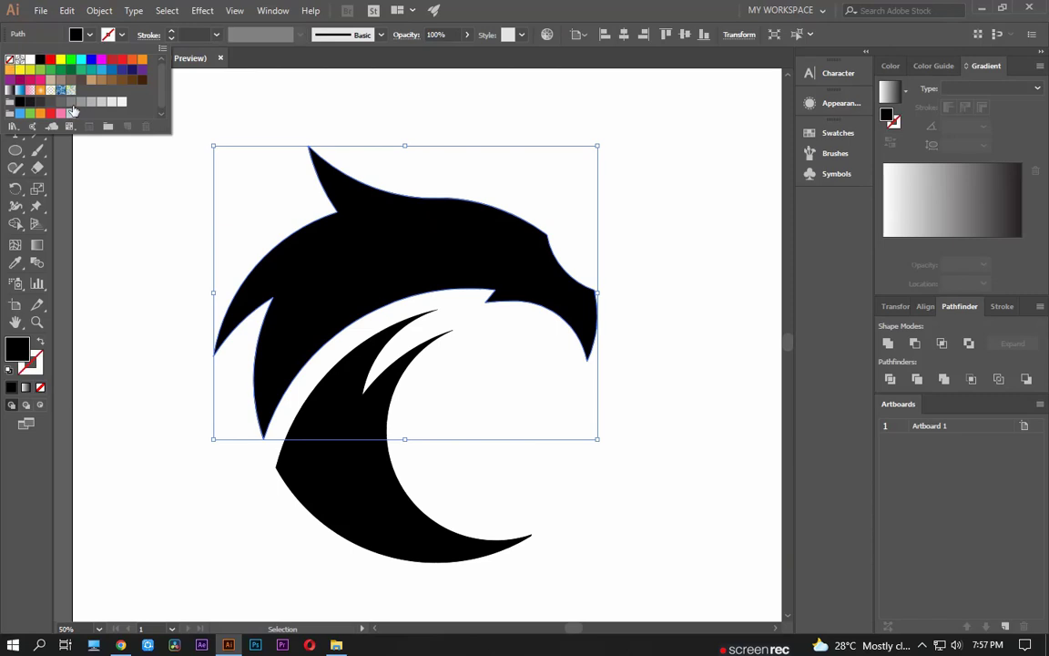
click(369, 368)
click(122, 35)
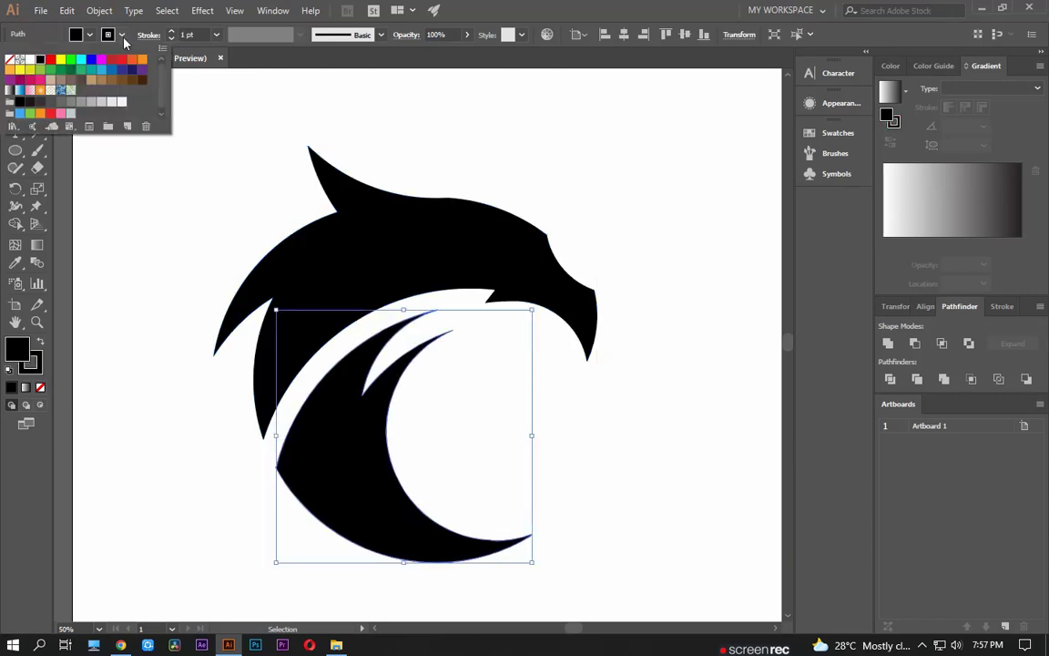
click(20, 60)
click(541, 366)
Step: Pen-draw a closed wedge from the beak notch's corner into the black area
scroll(489, 334, up, 3)
scroll(489, 334, up, 1)
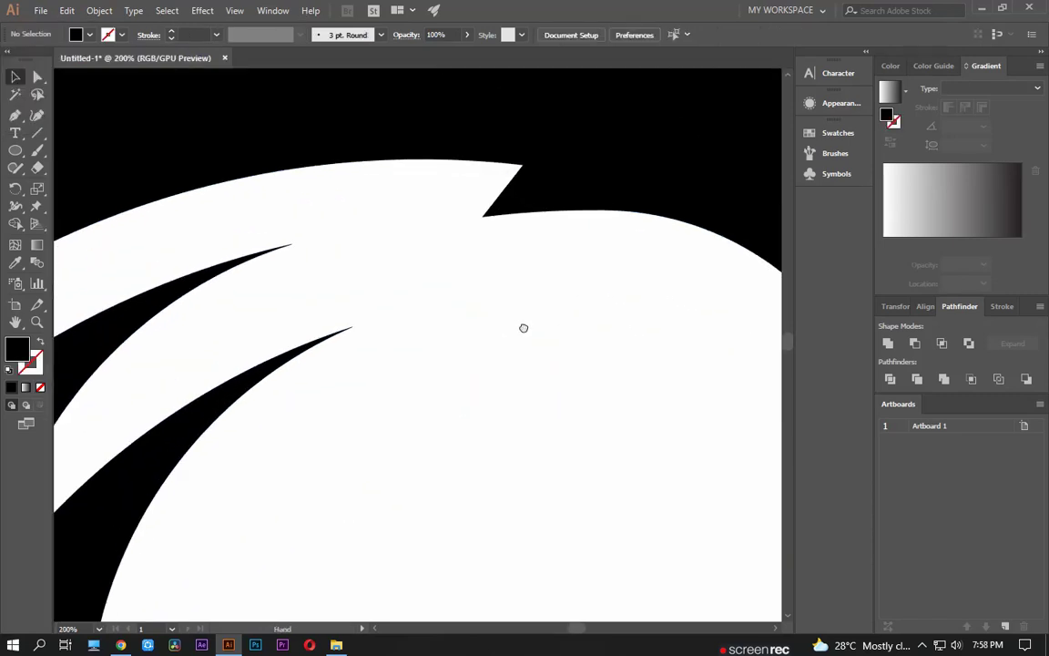
drag(524, 328, 558, 320)
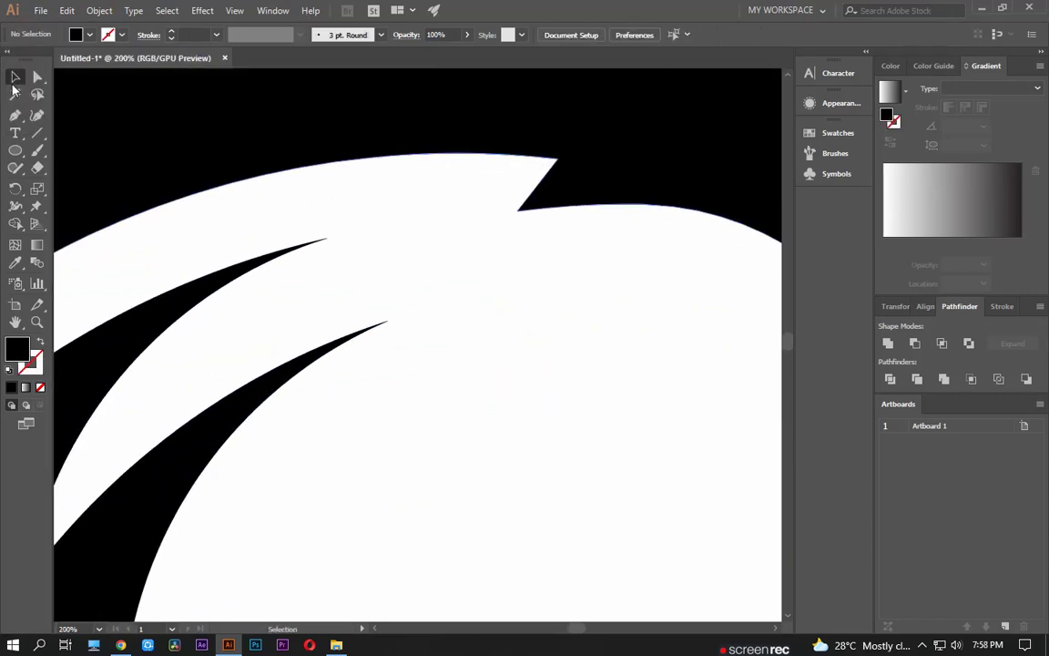
click(516, 213)
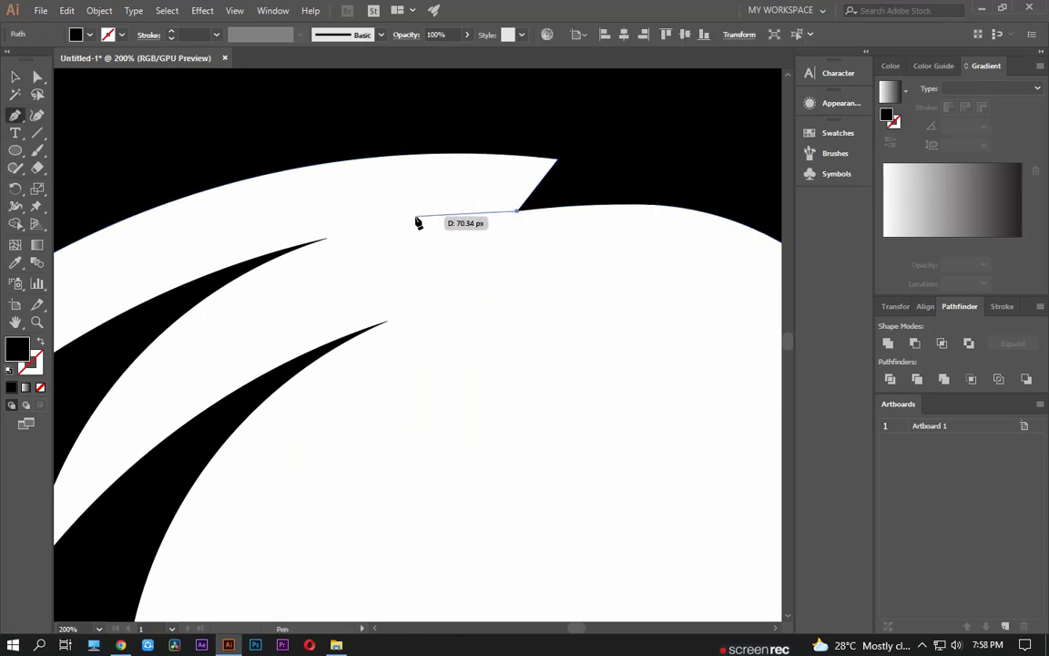
click(415, 216)
click(642, 111)
click(667, 155)
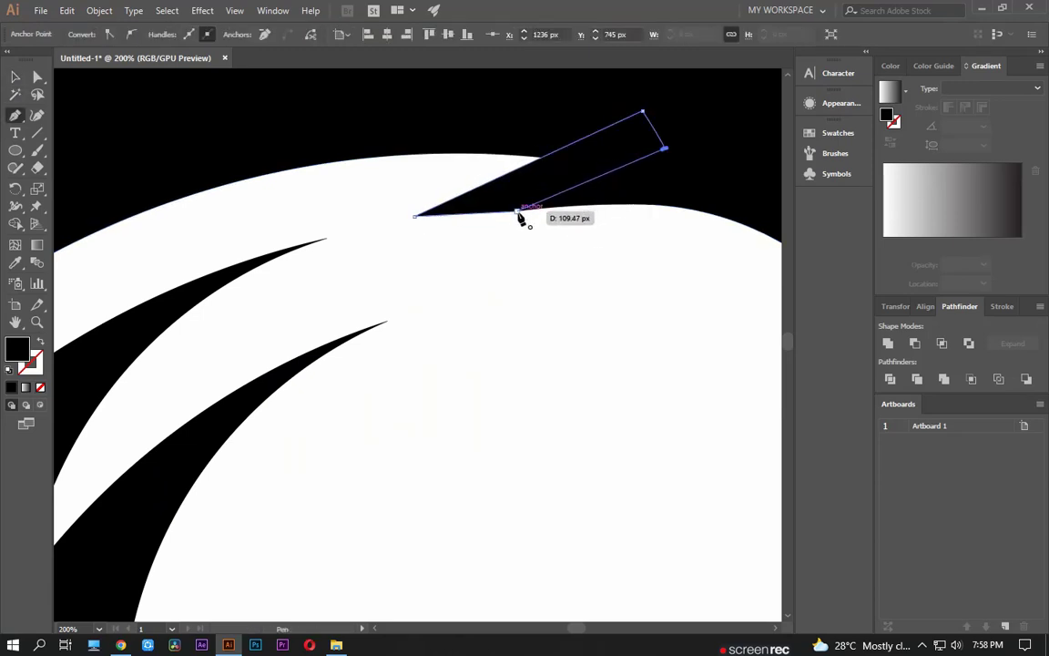
click(516, 212)
ctrl+click(574, 264)
Step: Unite the wedge with the eagle head shape
scroll(572, 262, down, 4)
scroll(572, 262, up, 4)
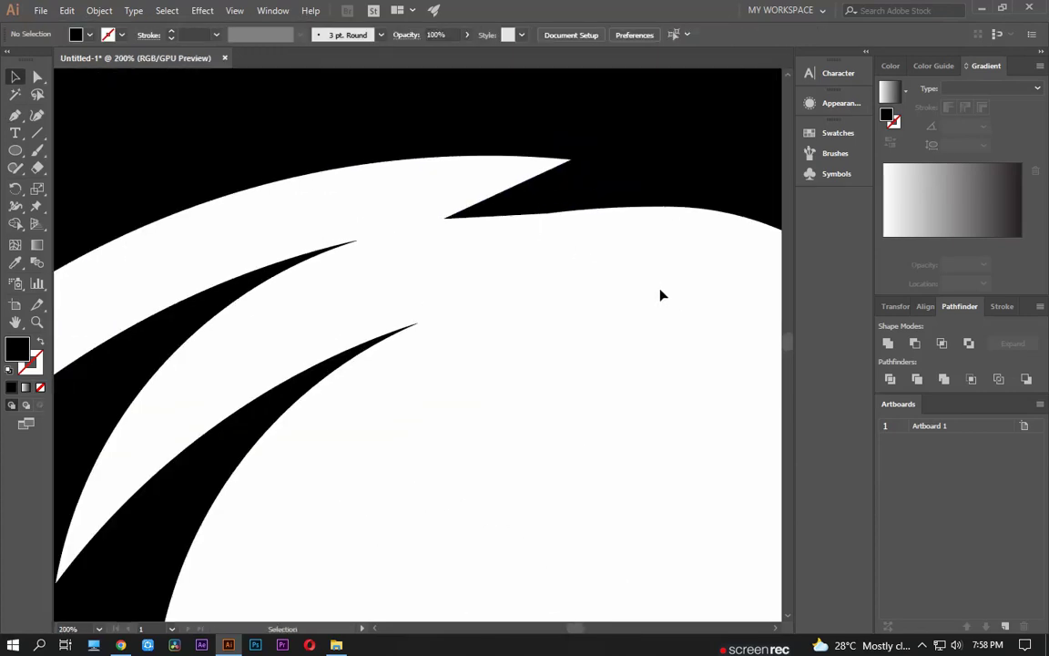
key(ctrl+z)
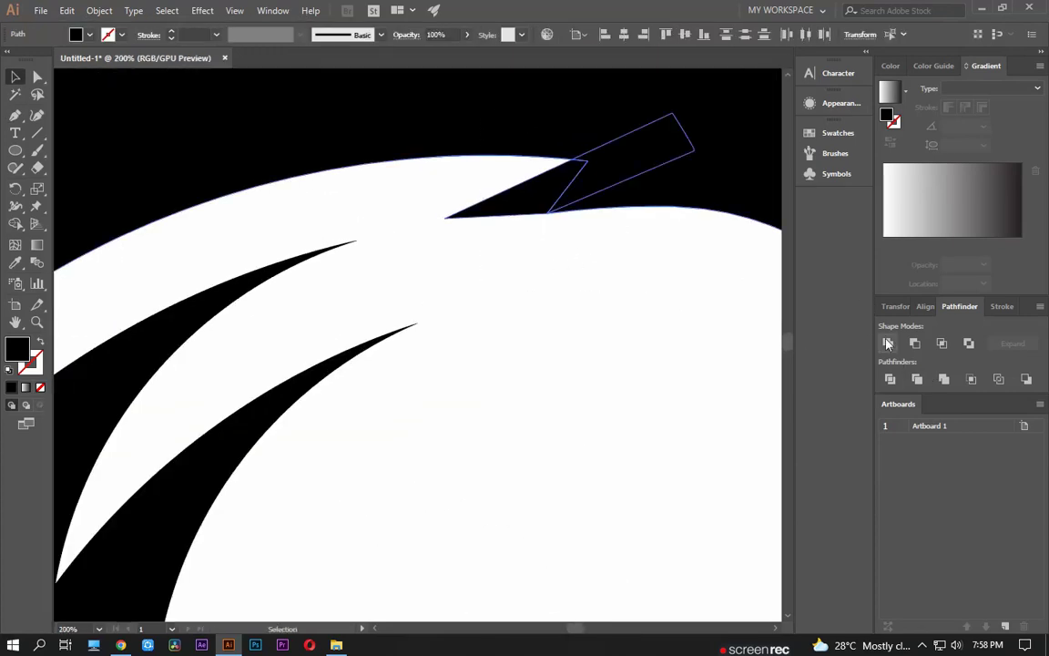
click(888, 343)
Step: Pen-draw a closed fill piece along the jaw notch beneath the head
click(15, 115)
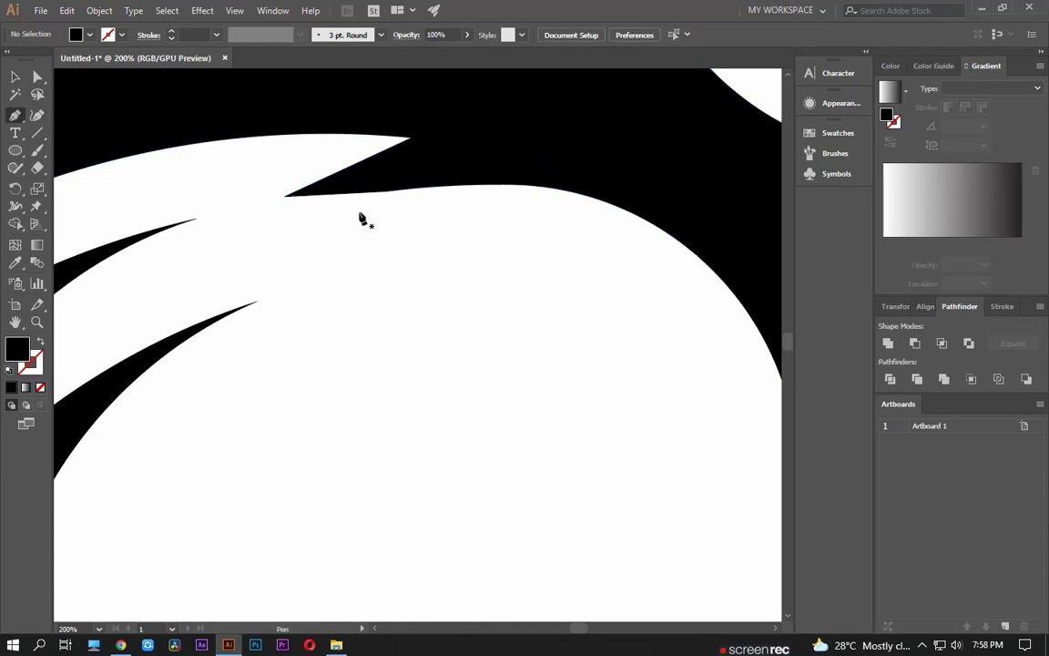
click(284, 195)
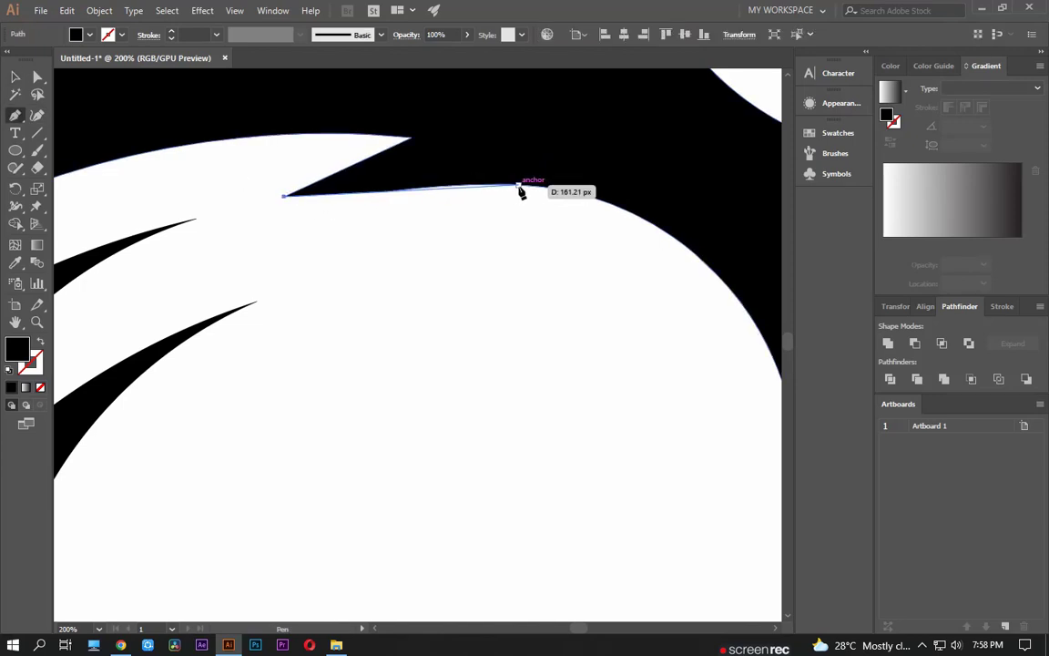
drag(519, 185, 638, 202)
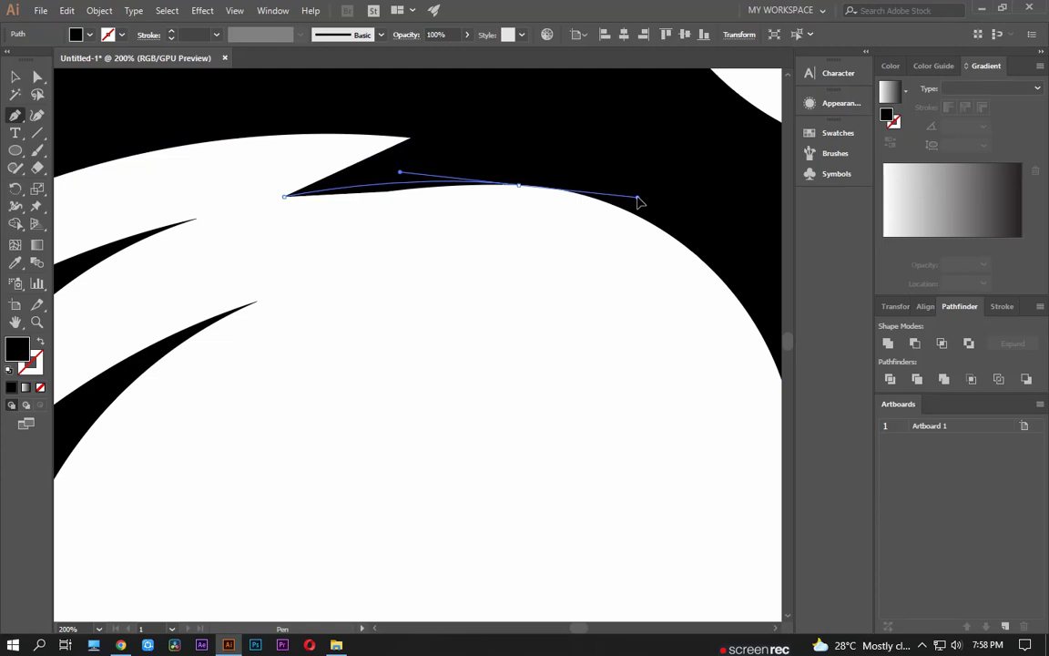
click(440, 313)
click(335, 299)
click(284, 195)
Step: Select everything and merge the new piece into the eagle with Shape Builder
key(ctrl)
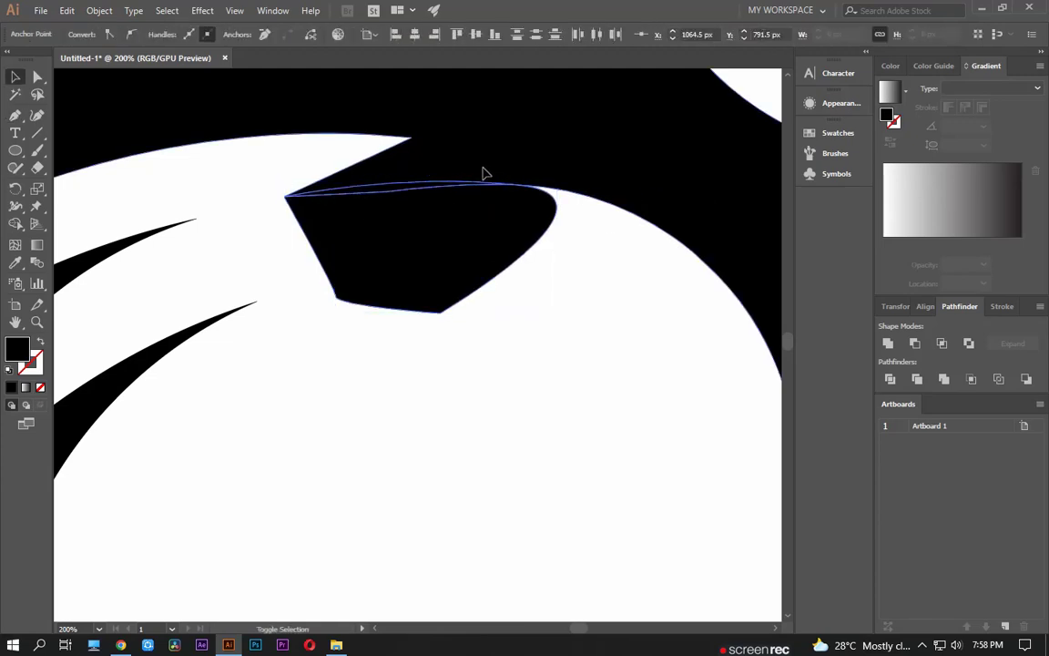
key(ctrl+a)
key(shift+m)
click(401, 193)
Step: Draw a large unfilled, stroked circle over the whole eagle logo
key(ctrl+minus)
key(ctrl+minus)
key(ctrl+minus)
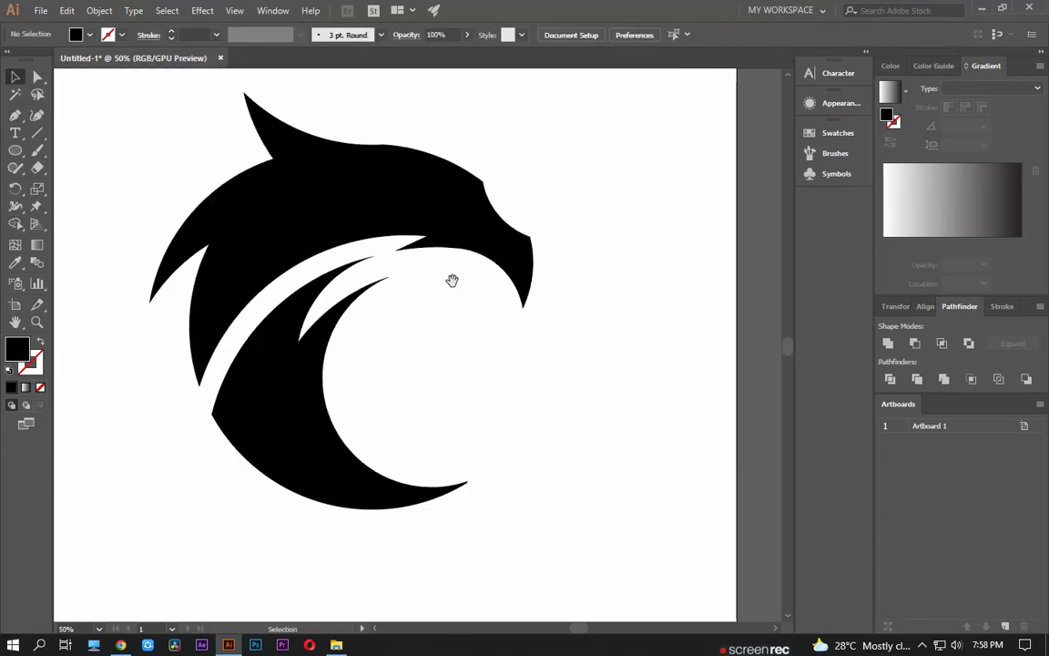
key(ctrl+0)
key(v)
key(ctrl+plus)
key(ctrl+plus)
key(ctrl+plus)
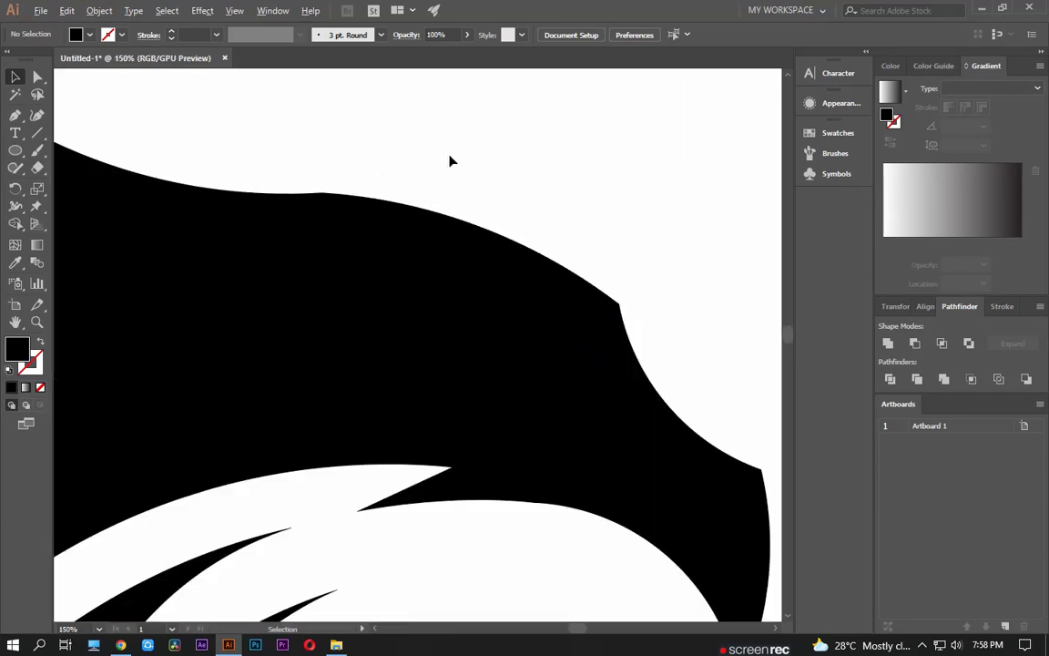
key(ctrl+minus)
key(ctrl+minus)
key(ctrl+minus)
key(h)
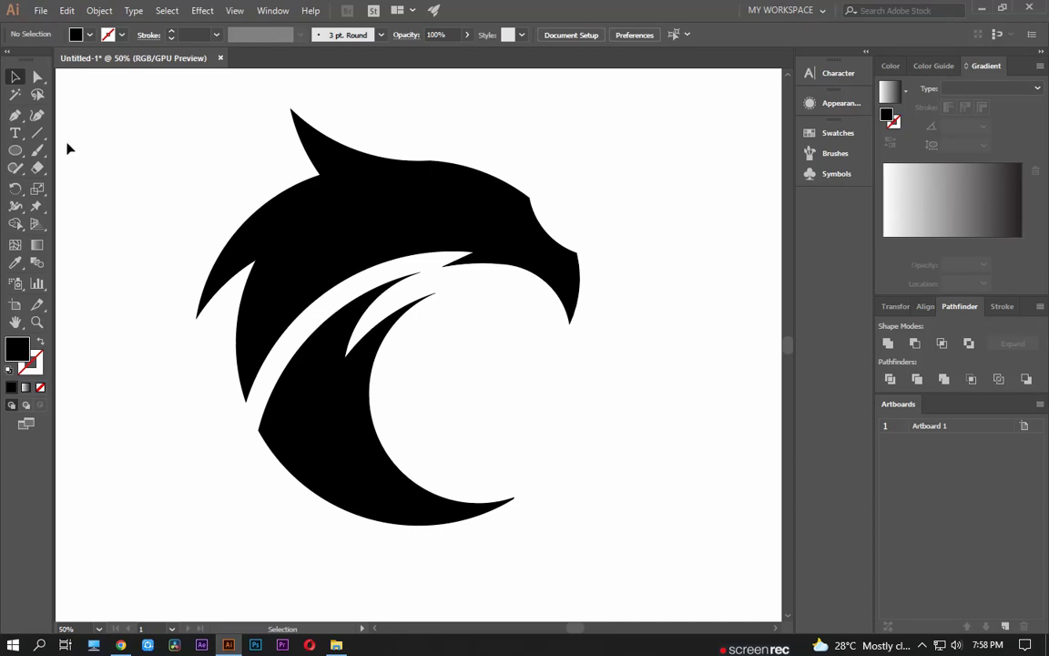
drag(110, 115, 547, 550)
key(shift+x)
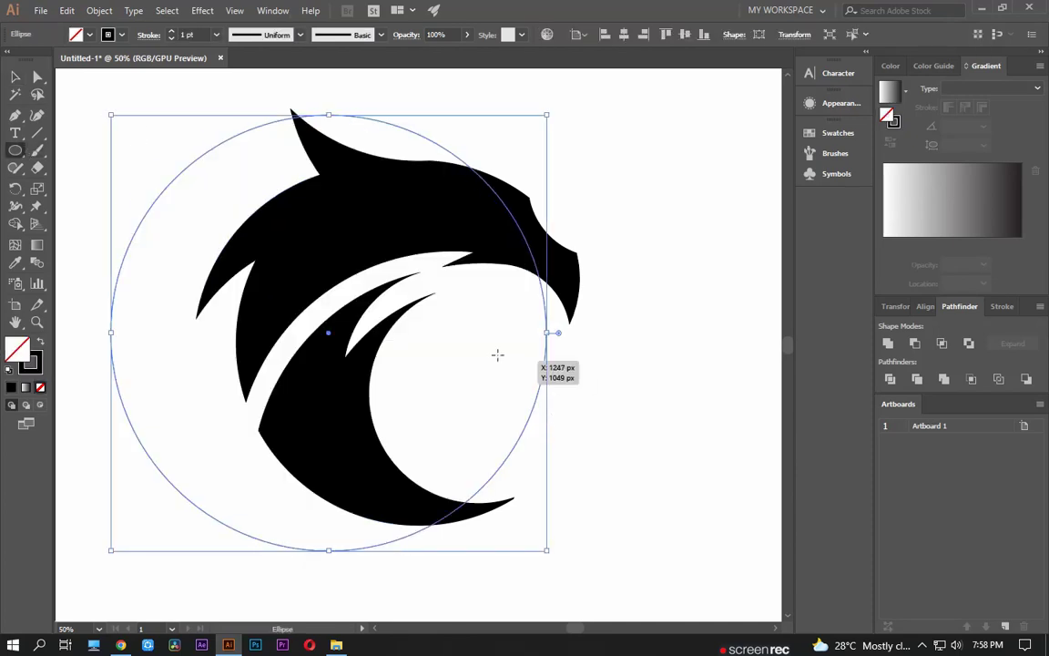
Step: Centre the circle on the eagle, nudge it down, and shrink it to the head's curve
key(v)
drag(546, 365, 636, 365)
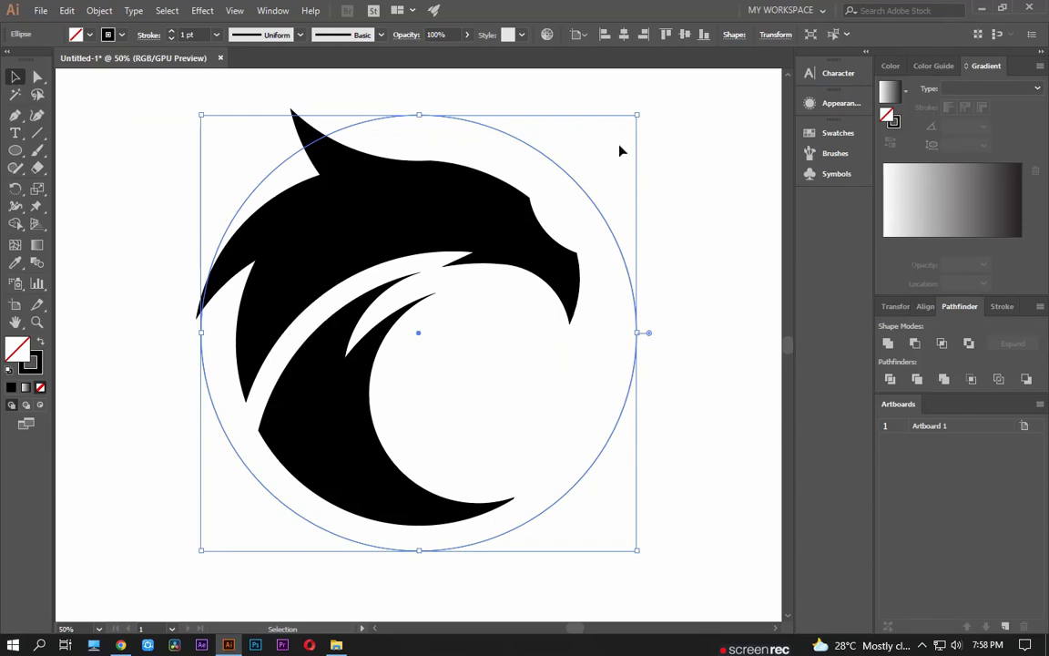
key(shift+Down)
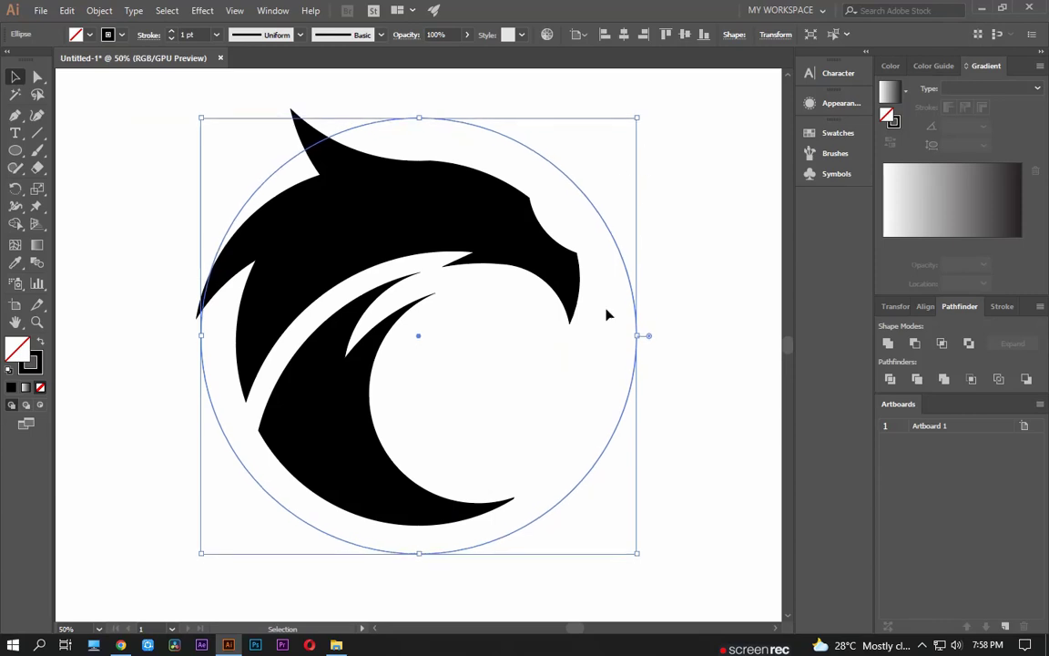
key(shift+Down)
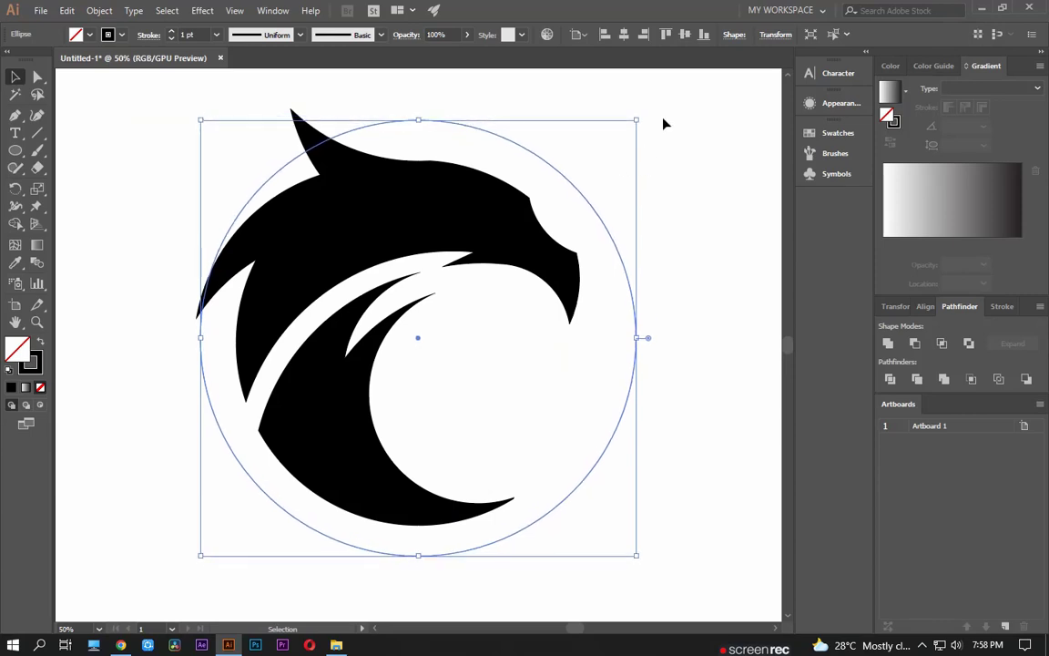
drag(637, 118, 575, 175)
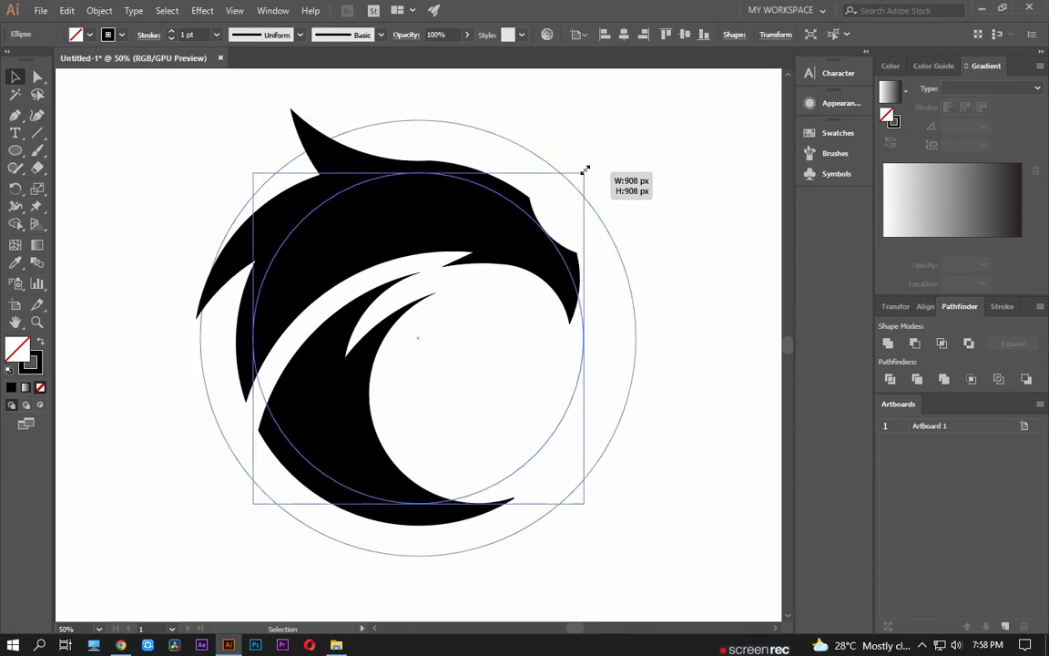
scroll(516, 312, up, 2)
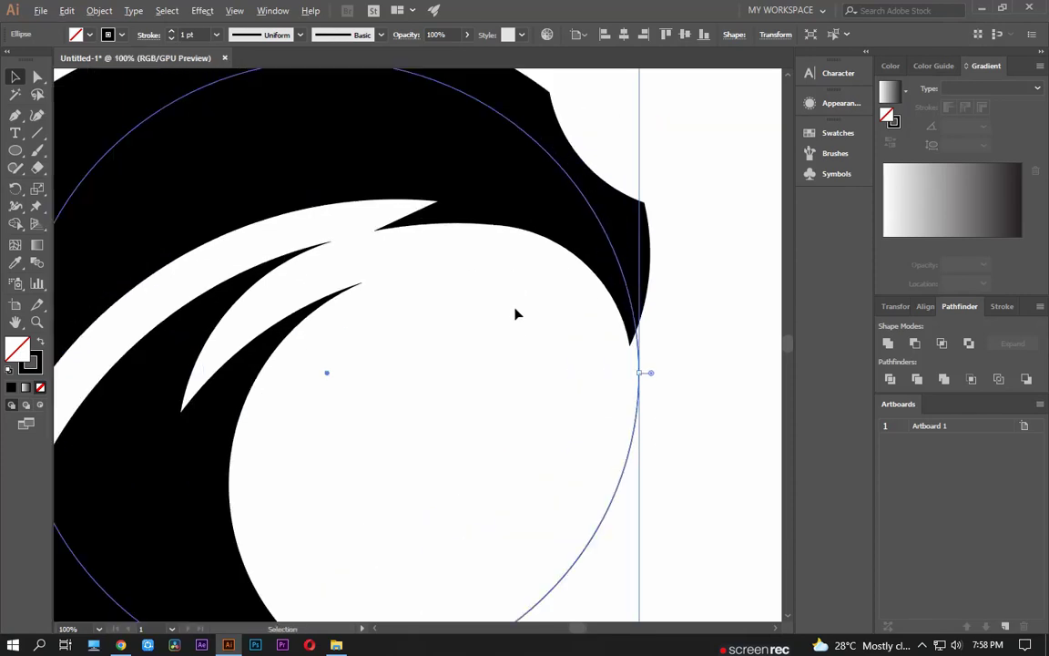
scroll(528, 330, up, 1)
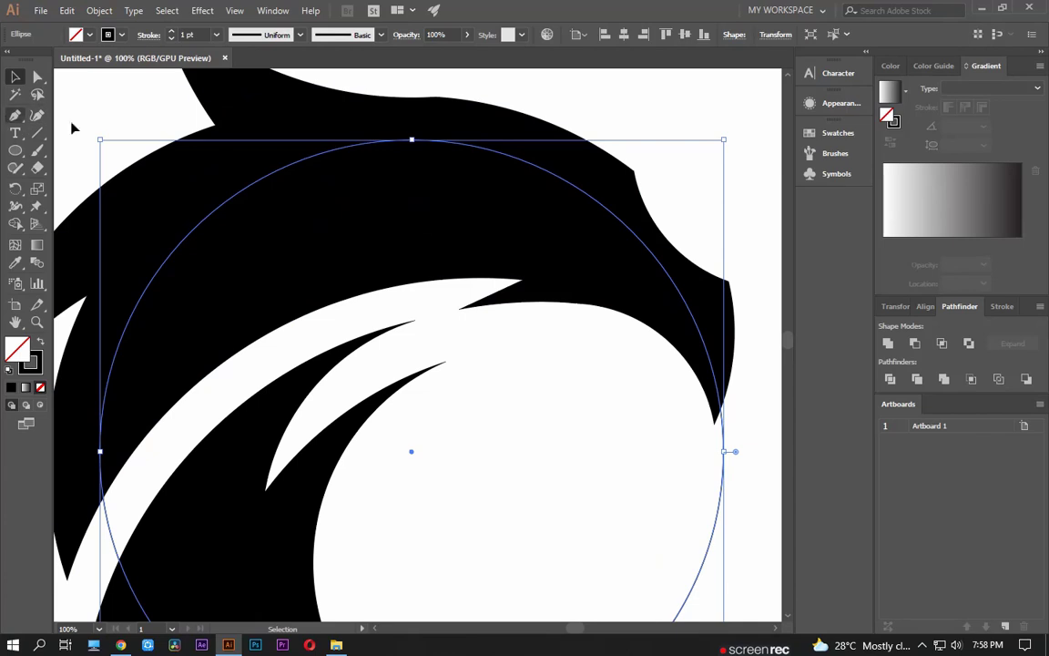
Step: Remove the eagle's fill so its outline shows for tracing the eye
click(438, 222)
key(slash)
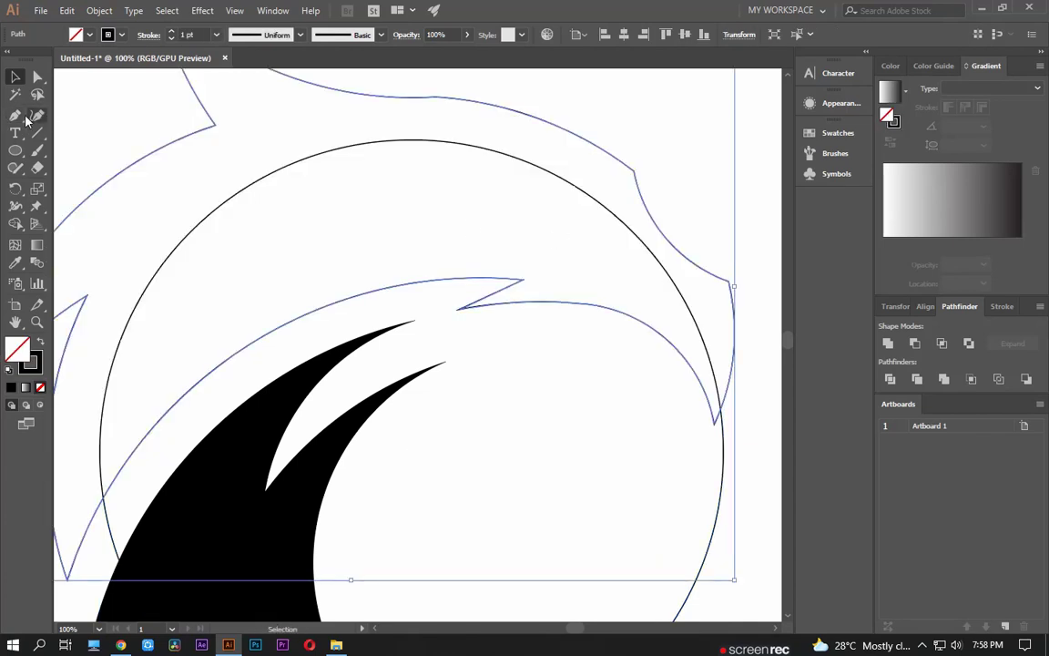
click(20, 115)
scroll(547, 244, up, 1)
scroll(593, 239, up, 2)
key(ctrl+shift+a)
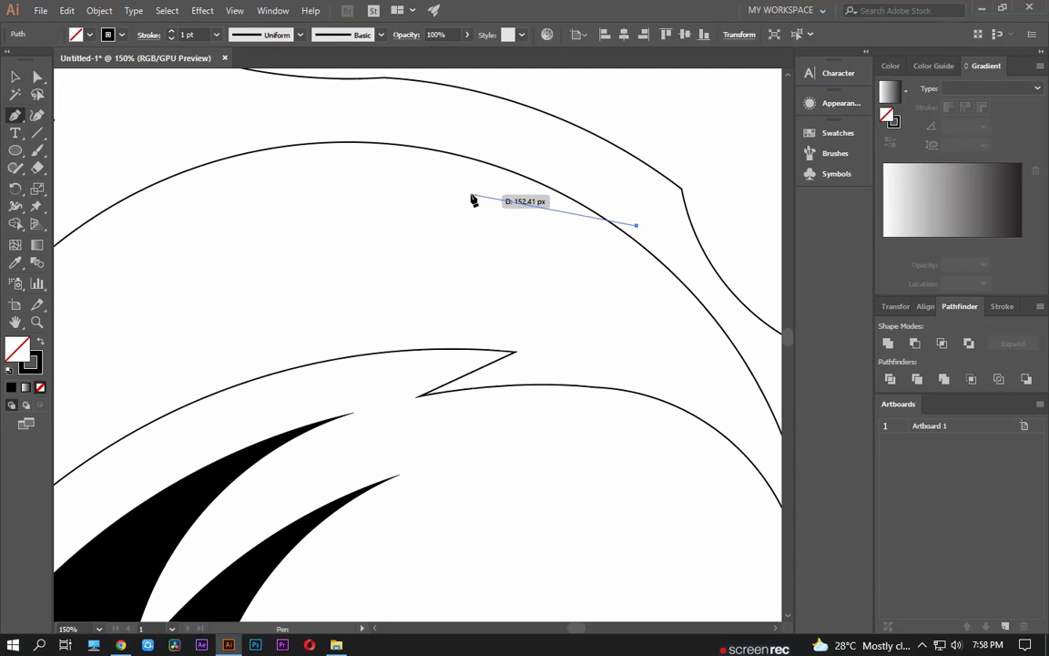
Step: Pen-draw a curved eye slit path and adjust its points to follow the circle
drag(456, 193, 379, 191)
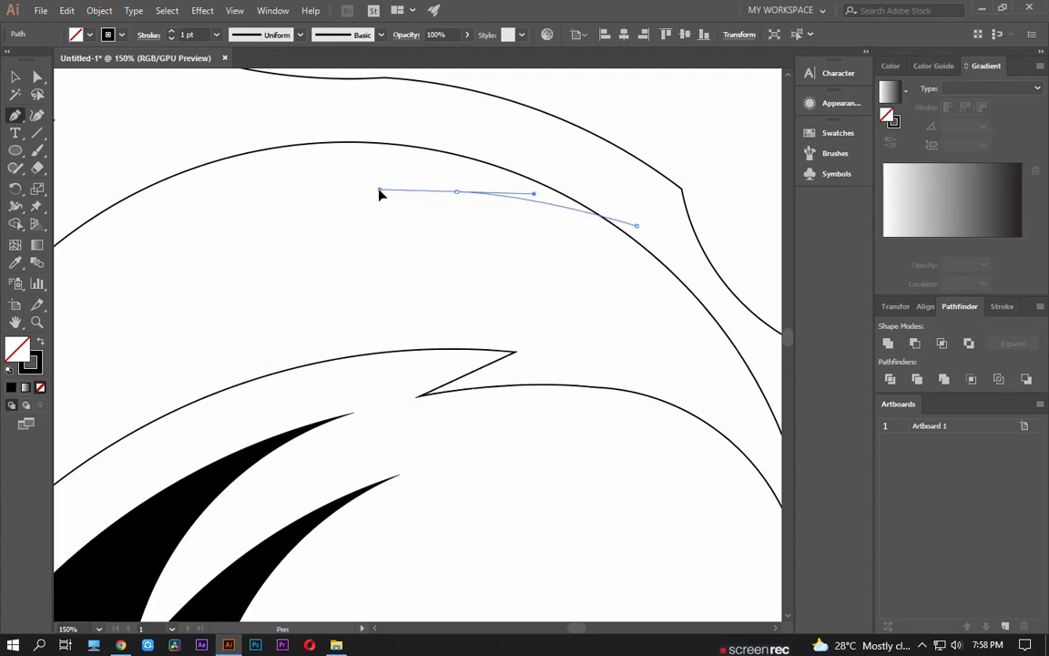
click(457, 174)
scroll(461, 215, up, 2)
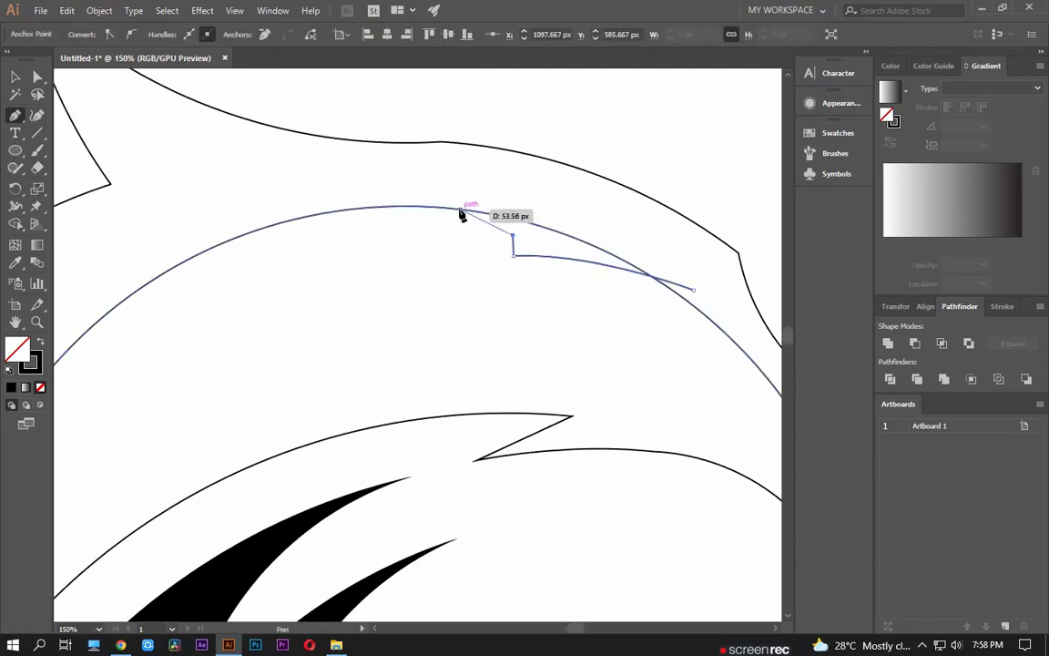
drag(396, 200, 368, 201)
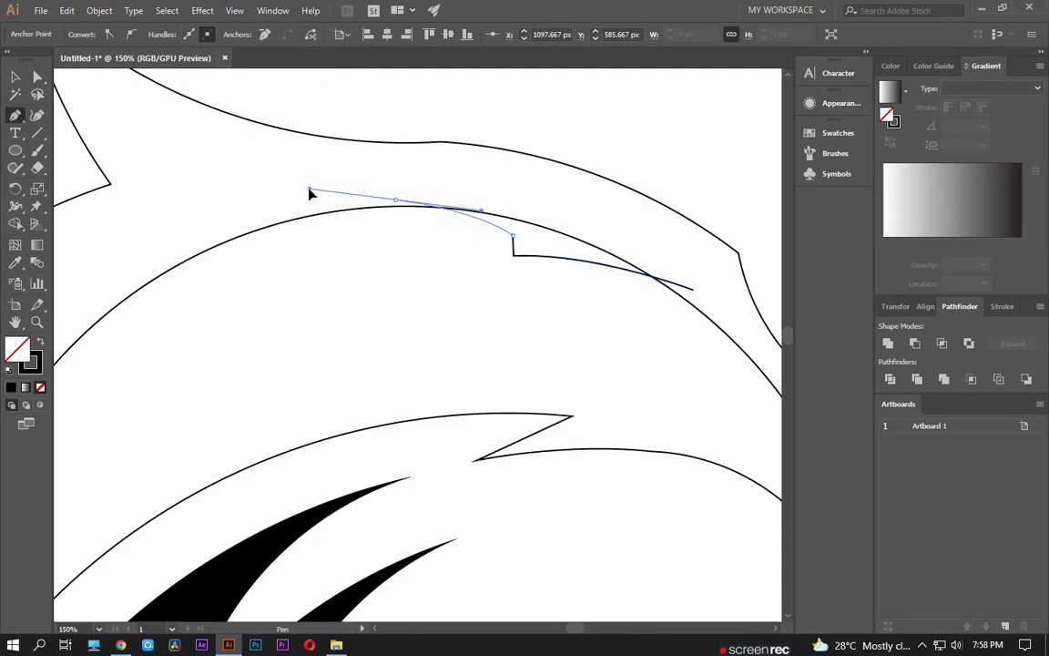
scroll(364, 199, up, 3)
key(a)
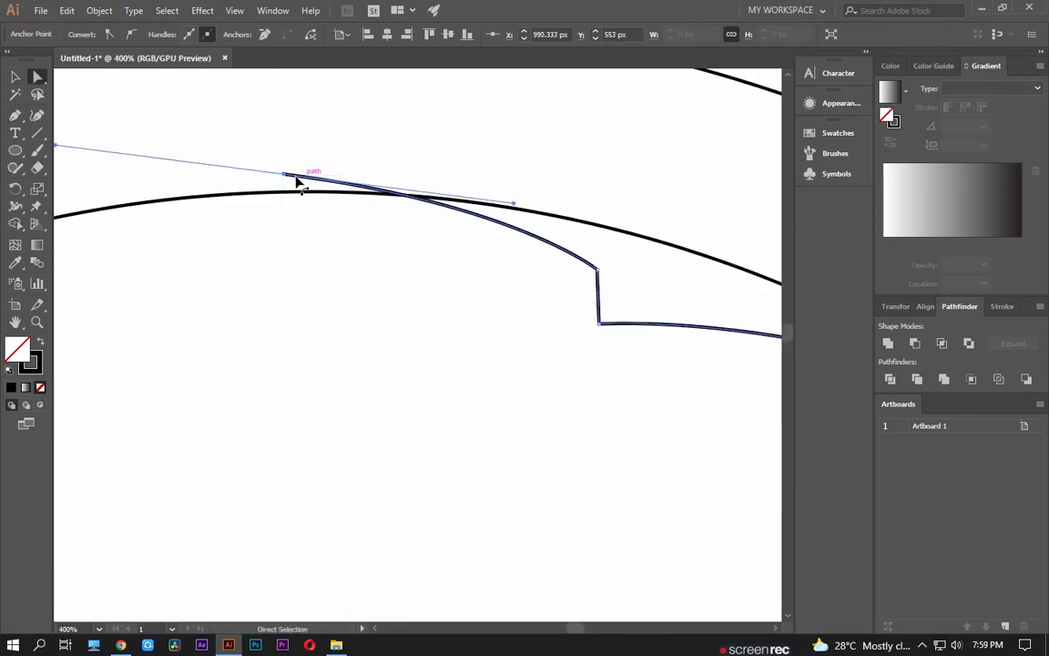
drag(285, 175, 263, 182)
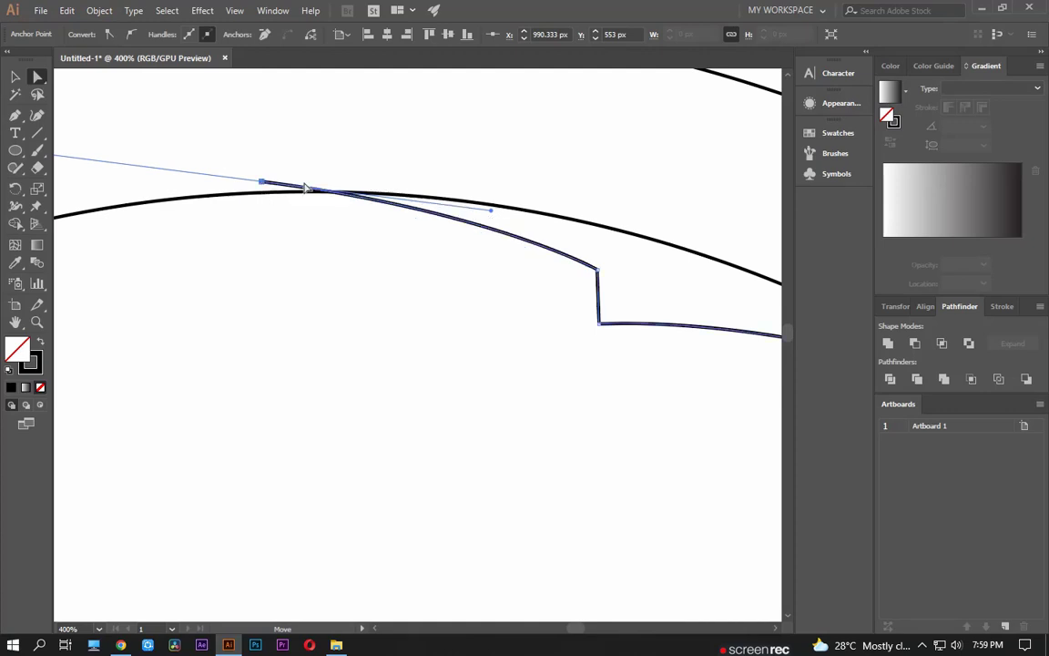
drag(493, 213, 516, 206)
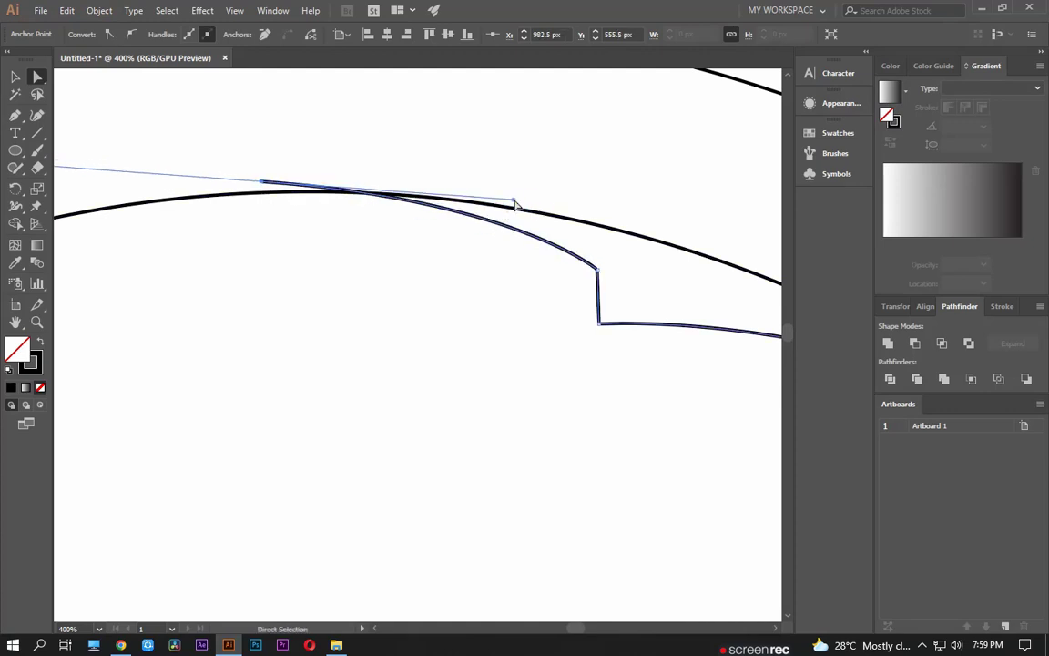
scroll(423, 227, down, 3)
Step: Build the eye region between the path and circle as its own shape with Shape Builder
key(v)
click(575, 160)
scroll(593, 235, down, 1)
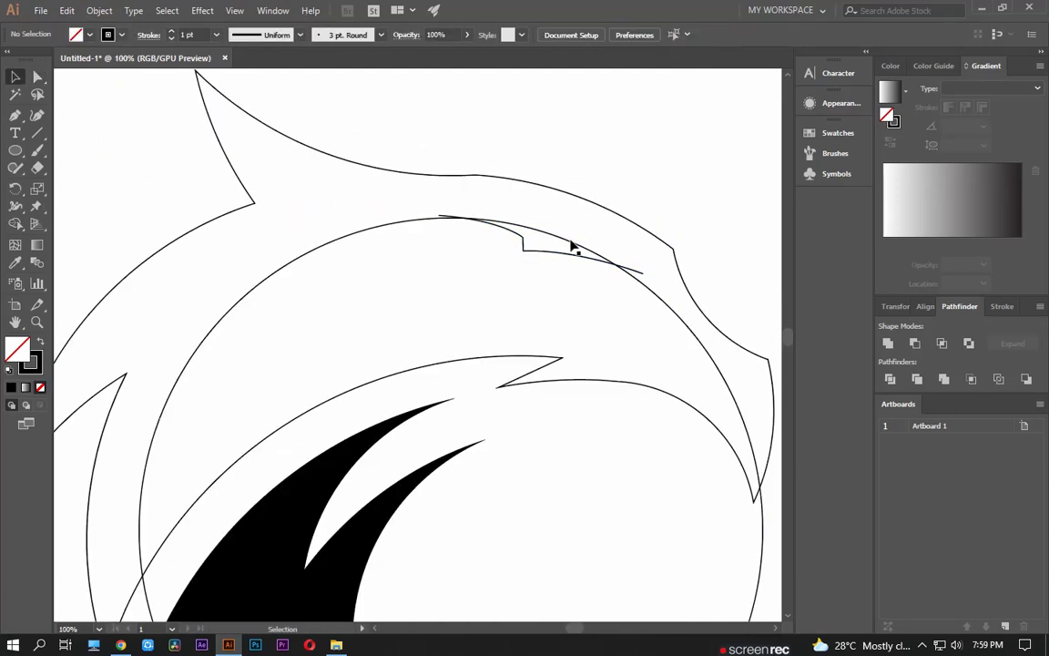
click(574, 248)
key(shift+m)
drag(571, 248, 462, 229)
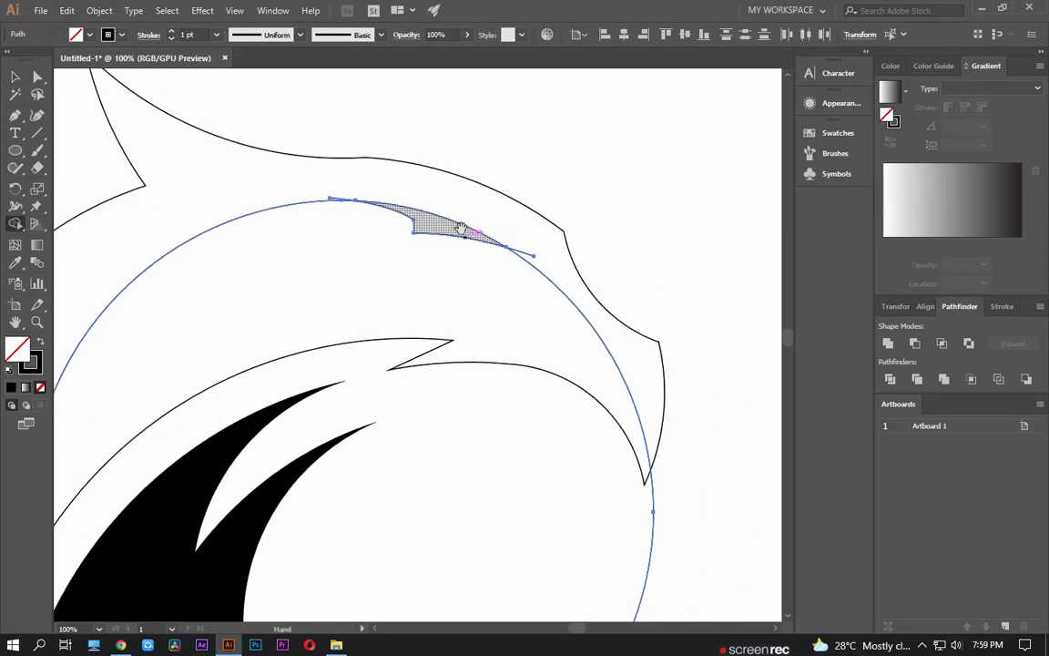
click(462, 227)
key(v)
click(536, 229)
Step: Fill the eye shape black and delete the construction circle
click(485, 237)
key(shift+x)
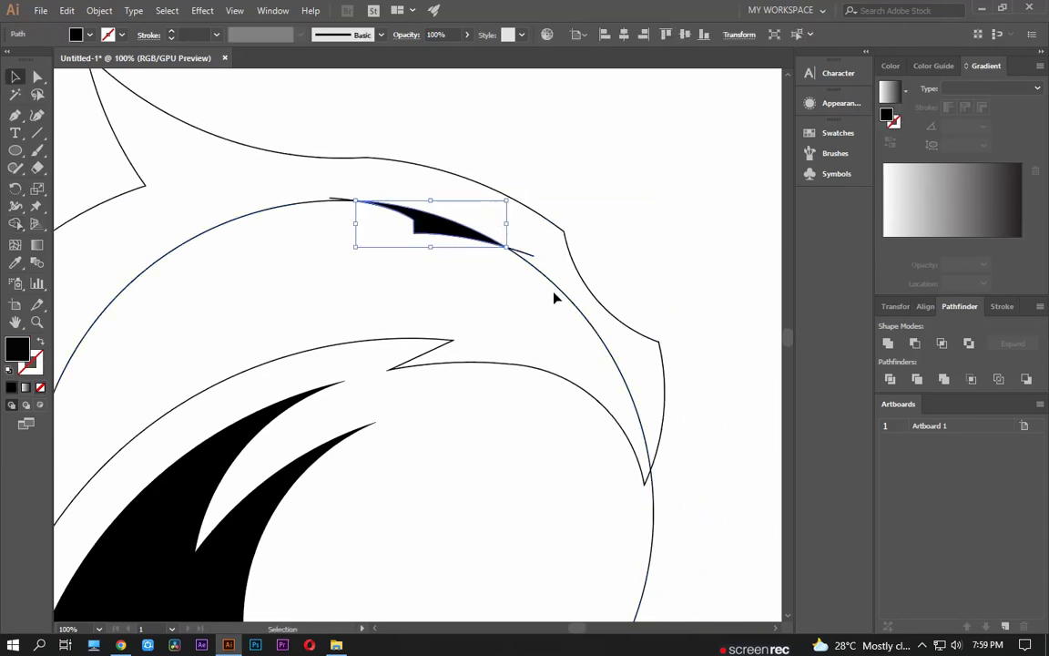
click(555, 298)
click(559, 294)
key(Delete)
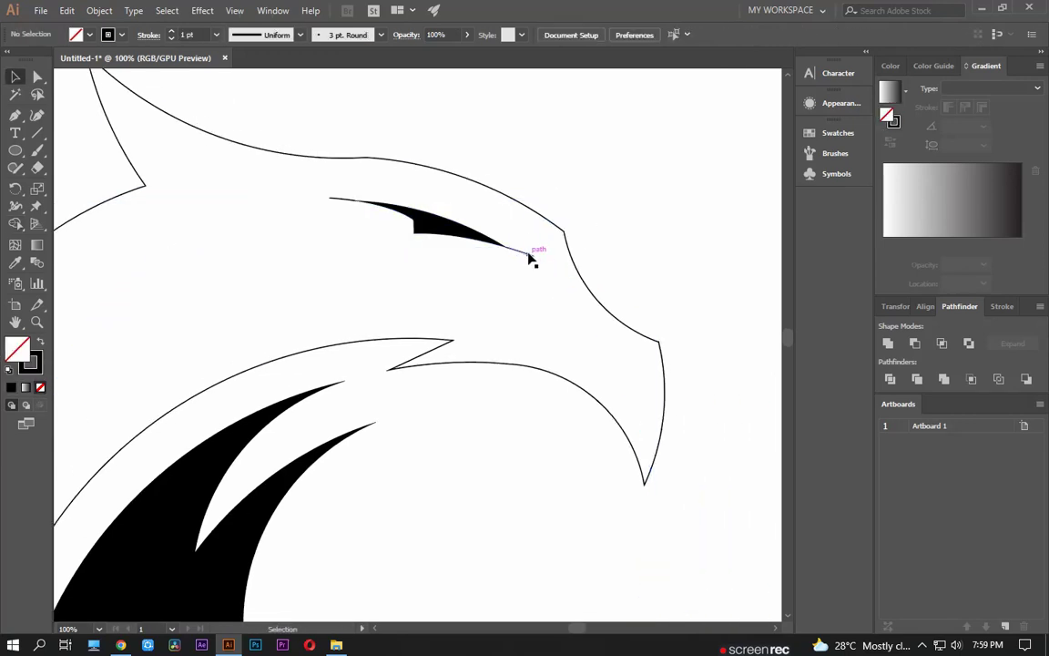
Step: Refill the eagle head shape solid black
click(339, 204)
key(ctrl+minus)
key(ctrl+minus)
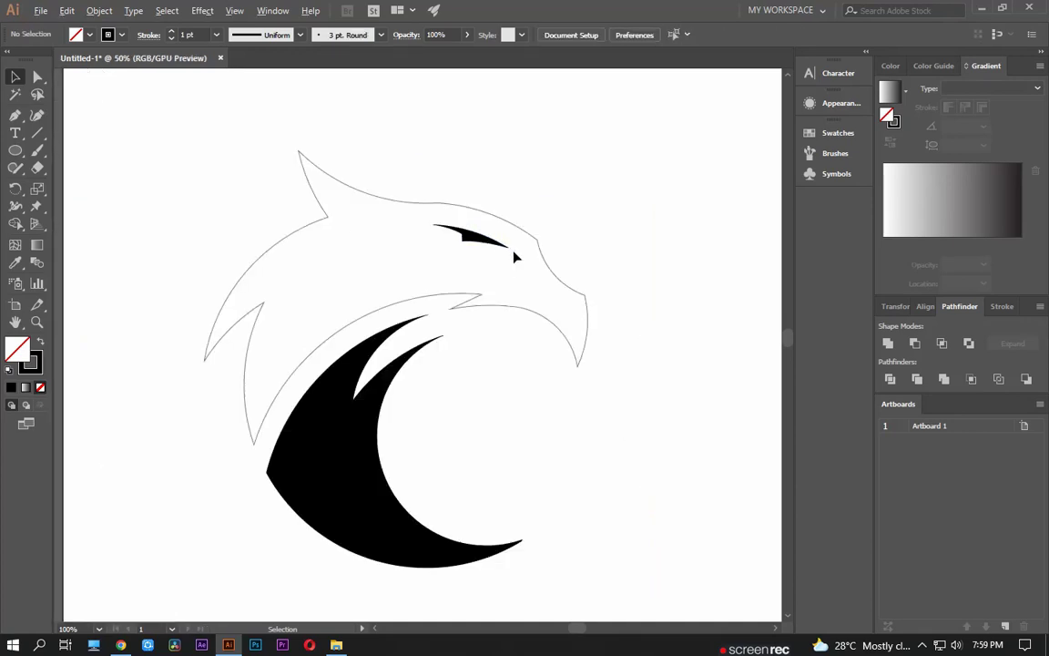
key(ctrl+minus)
click(529, 252)
key(shift+x)
Step: Make a compound path of head and eye so the eye cuts out white
scroll(501, 251, up, 2)
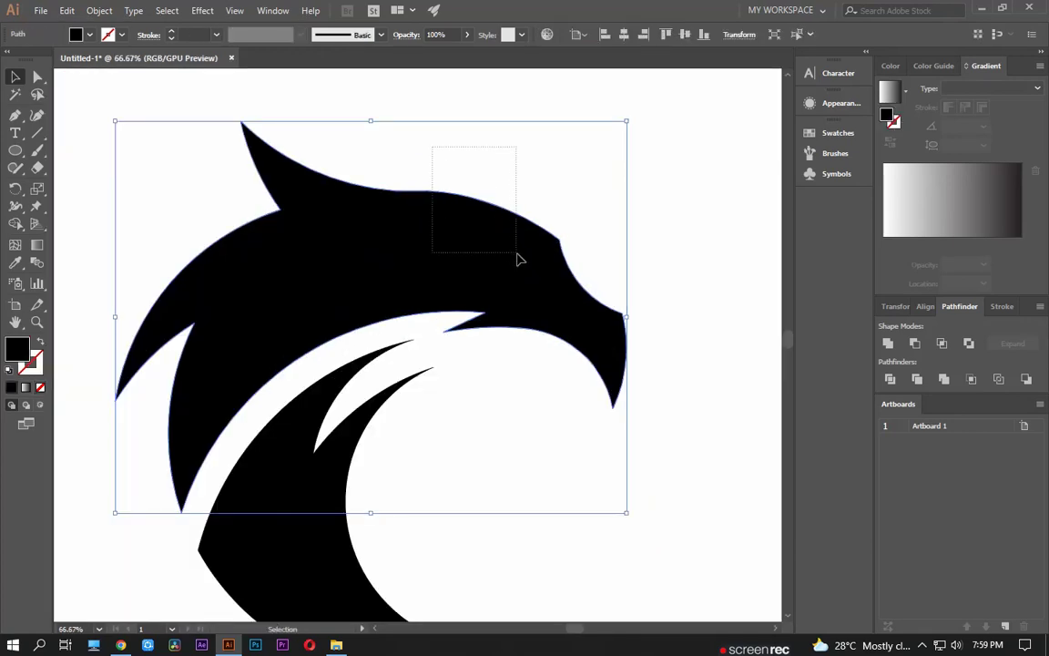
scroll(516, 260, up, 3)
shift+click(480, 239)
key(ctrl+8)
scroll(480, 238, down, 3)
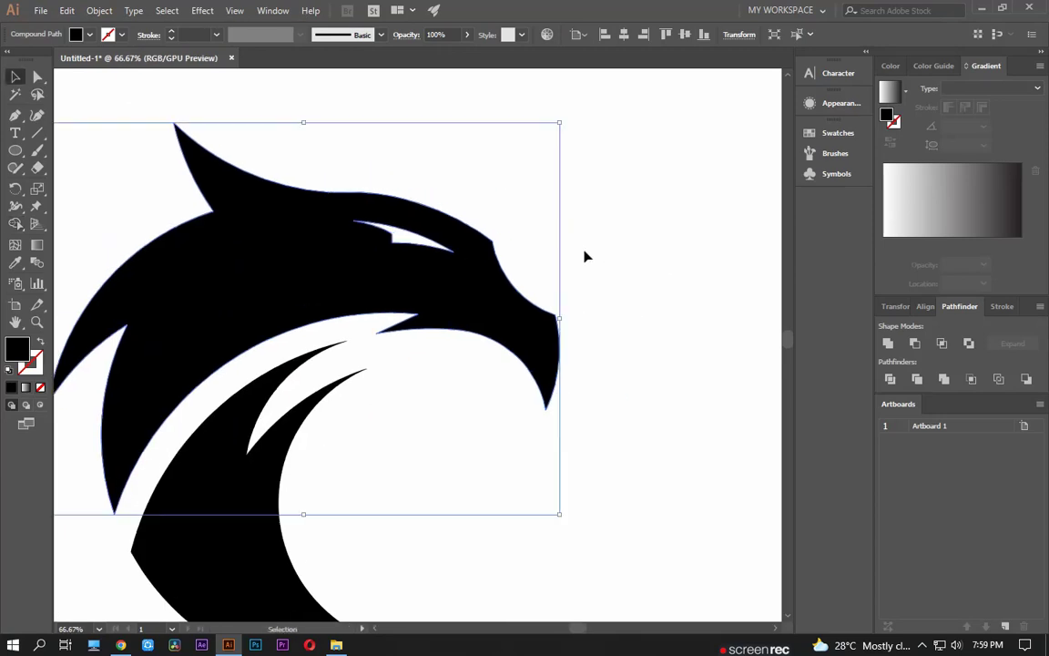
click(586, 257)
scroll(592, 255, down, 1)
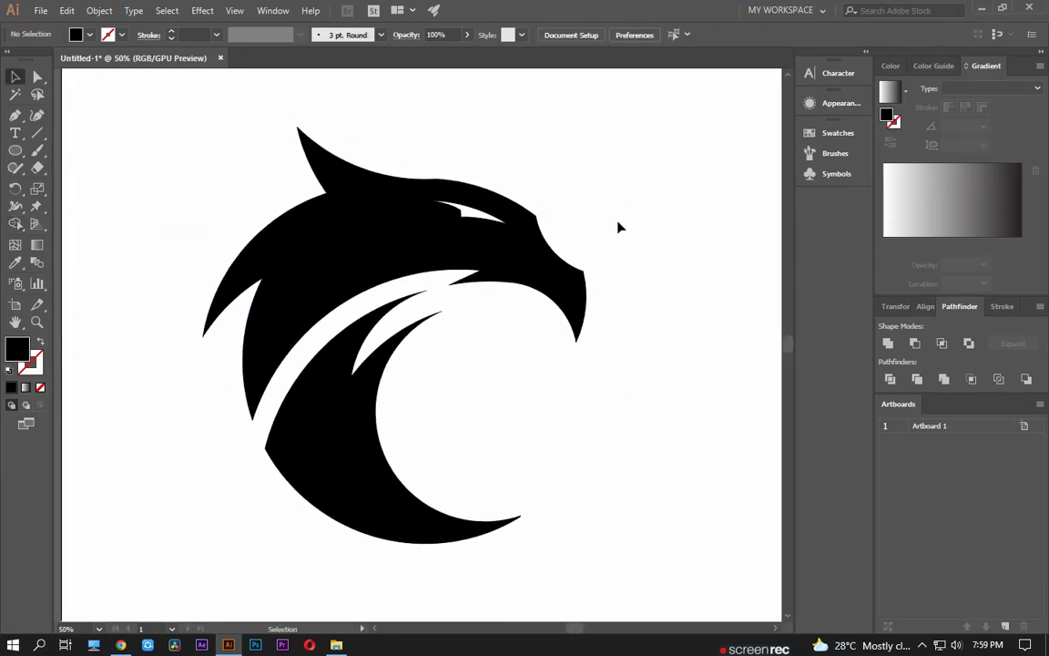